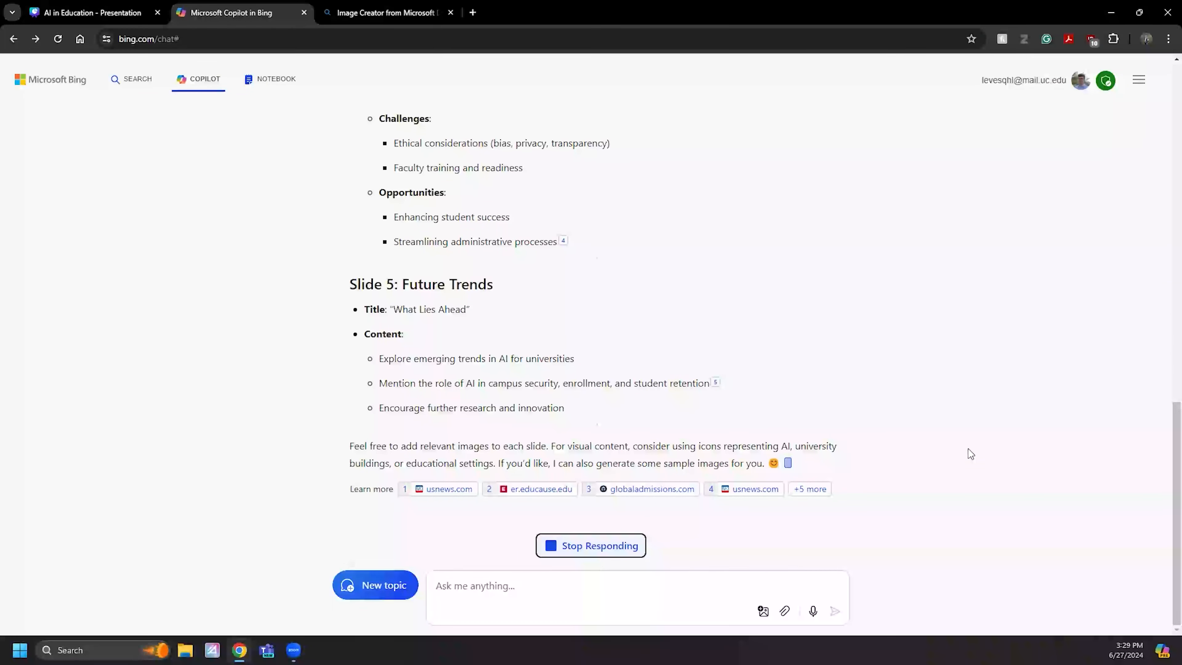
# - Arrange the Copilot chat and the Canva presentation in separate browser windows side by side
pyautogui.scroll(5, 968, 449)
pyautogui.scroll(10, 970, 454)
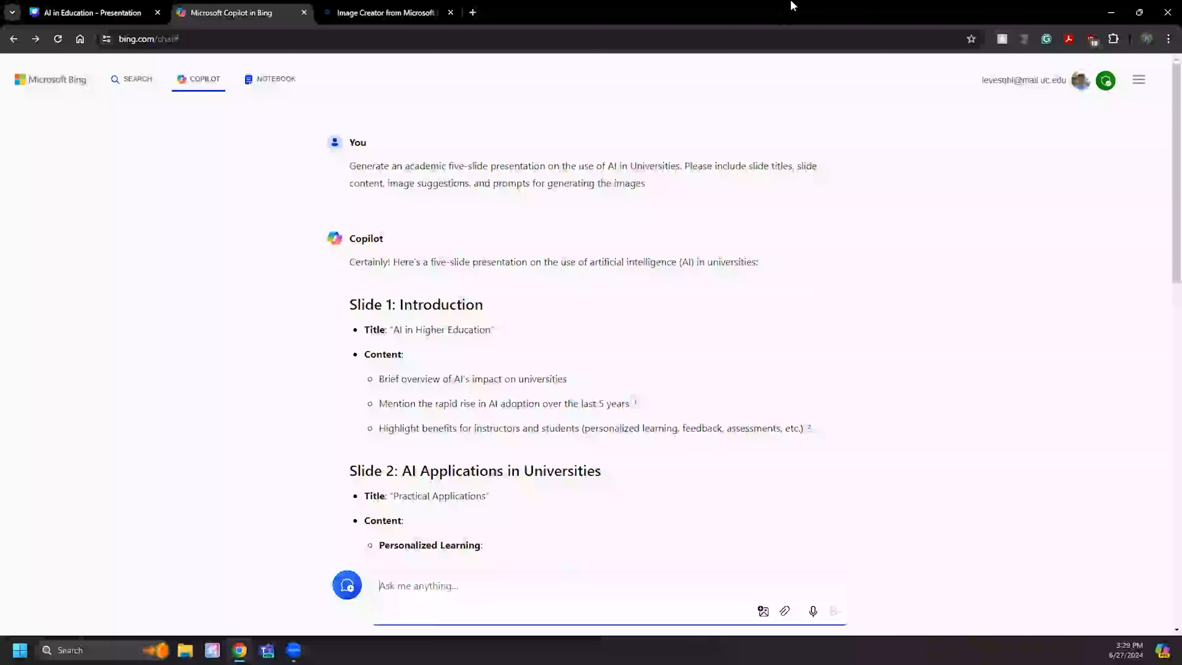
pyautogui.click(752, 7)
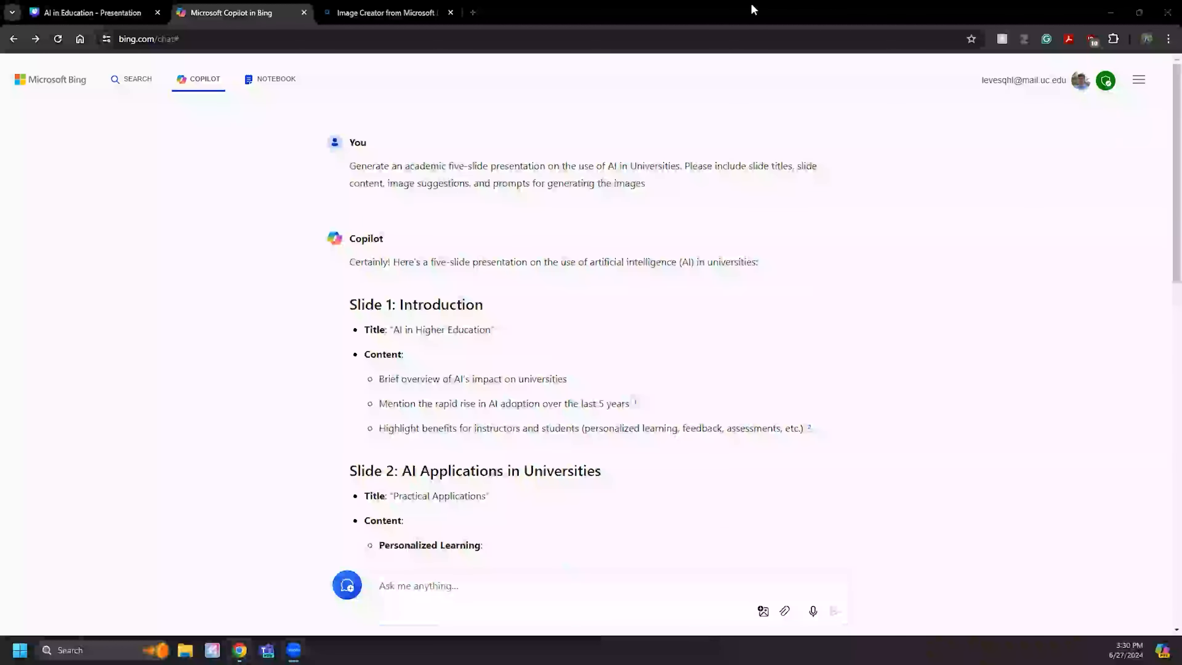
pyautogui.moveTo(738, 10); pyautogui.dragTo(1180, 167)
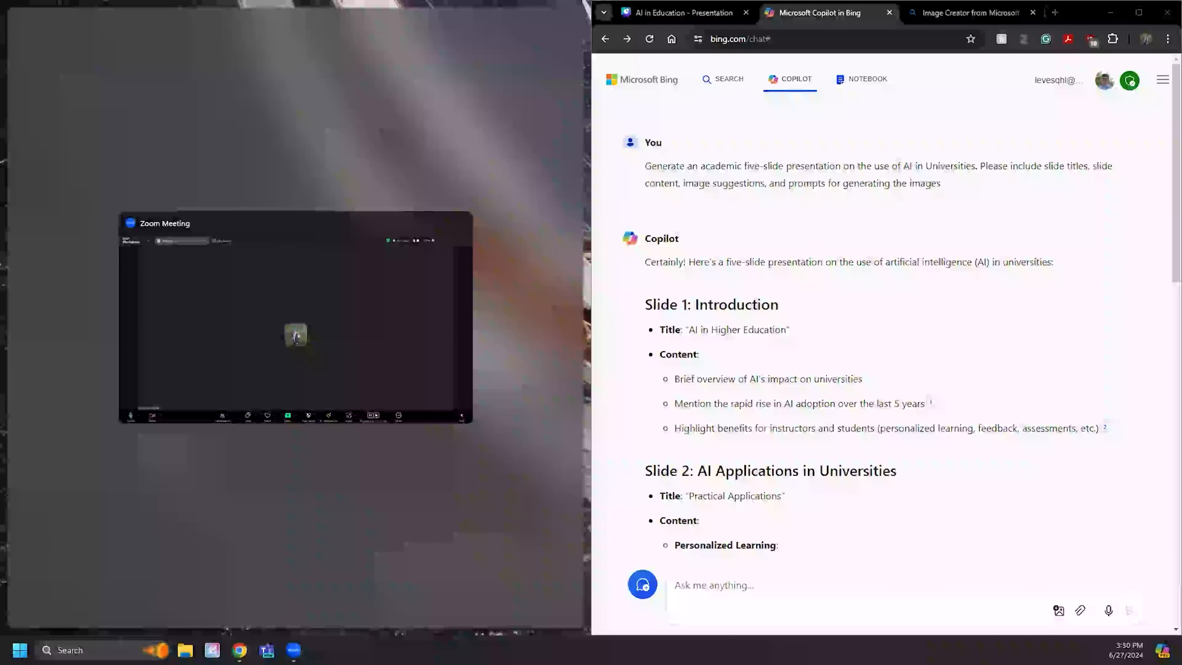
pyautogui.click(571, 92)
pyautogui.click(679, 14)
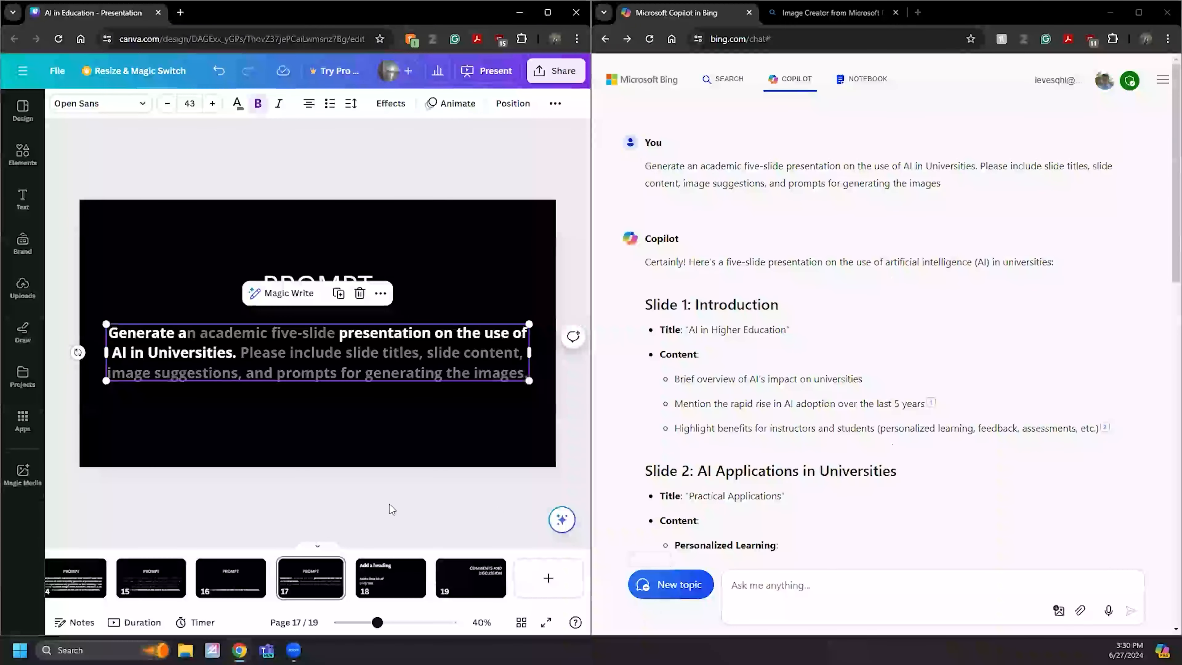
# - Replace the heading placeholder on page 18 with the Slide 1 title "AI in Higher Education" copied from the Copilot response
pyautogui.click(405, 518)
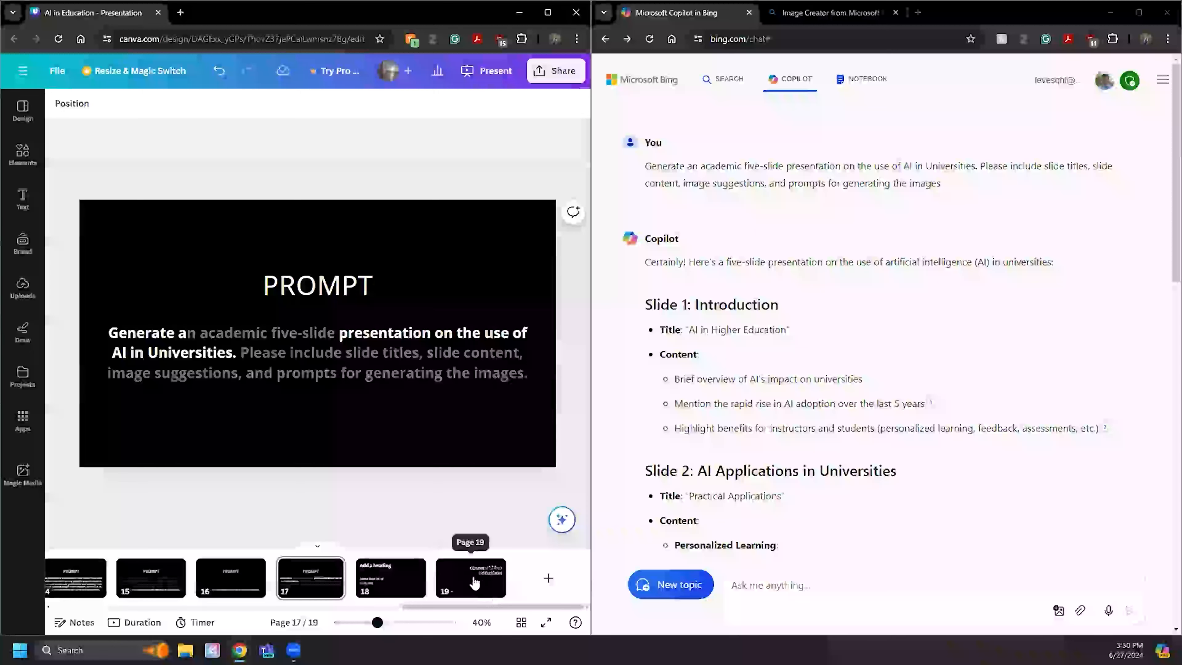
pyautogui.click(391, 578)
pyautogui.click(847, 331)
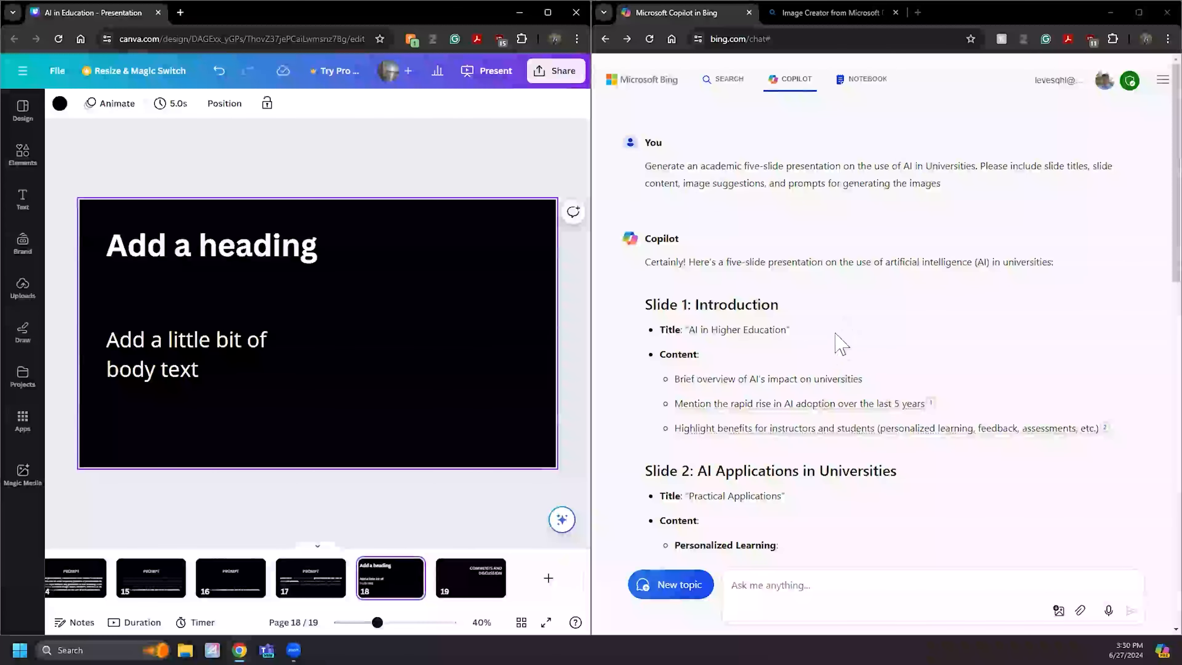
pyautogui.click(782, 311)
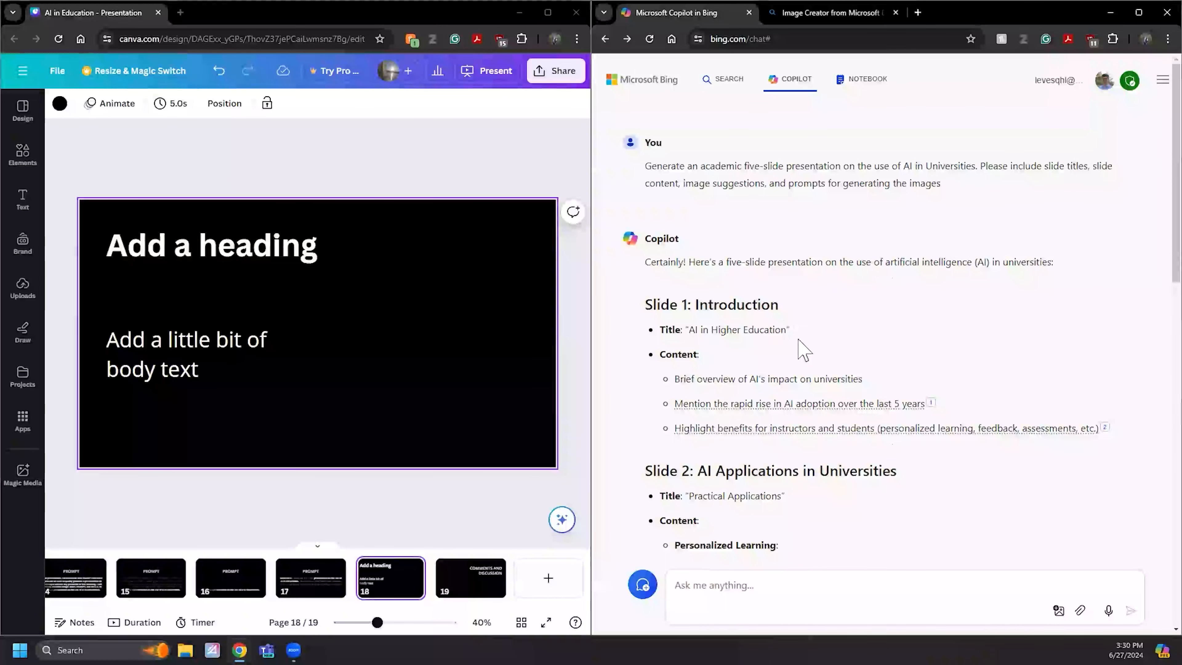
pyautogui.moveTo(786, 329); pyautogui.dragTo(692, 330)
pyautogui.hotkey('ctrl', 'c')
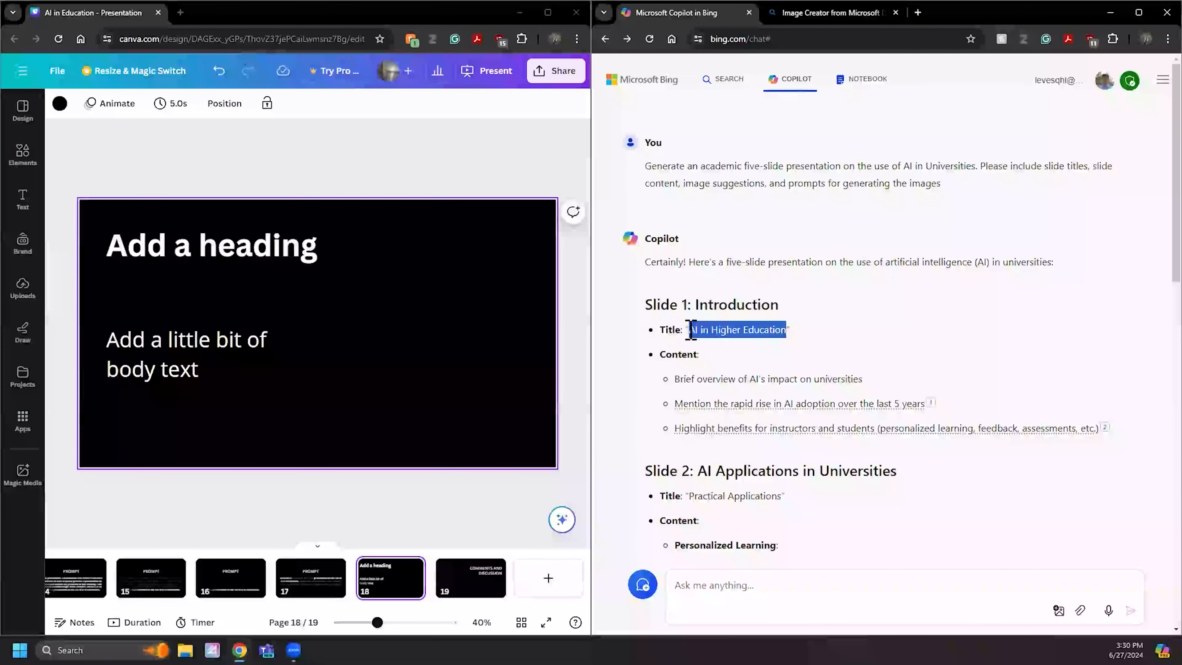
pyautogui.click(261, 253)
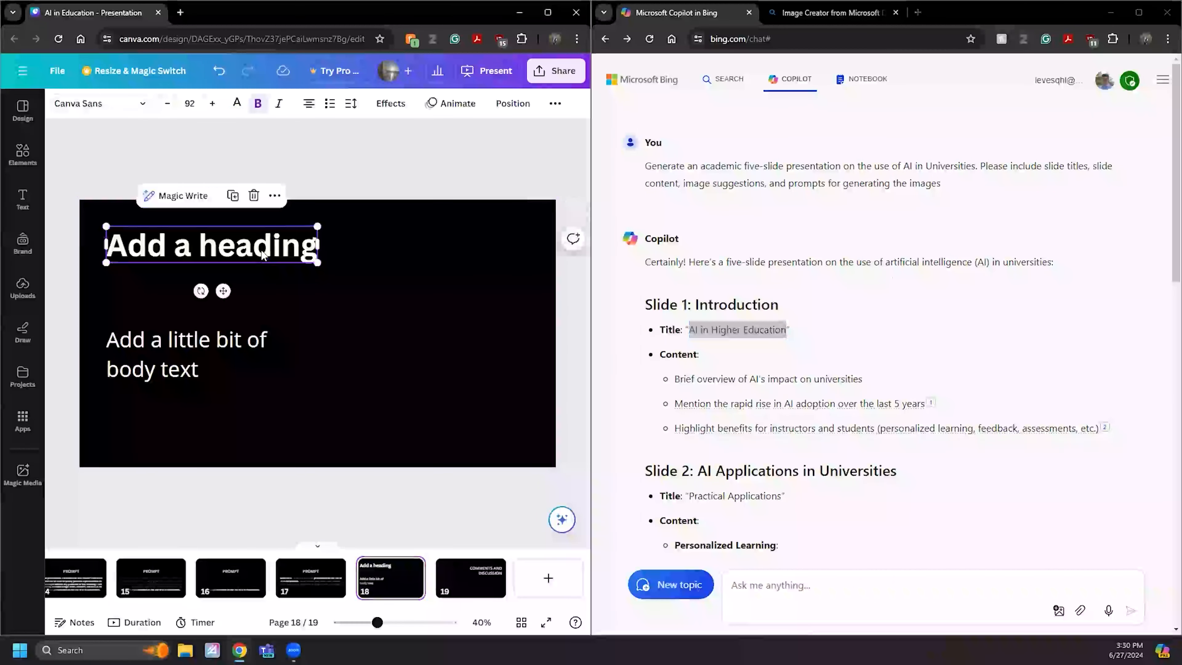
pyautogui.click(263, 251)
pyautogui.hotkey('ctrl', 'v')
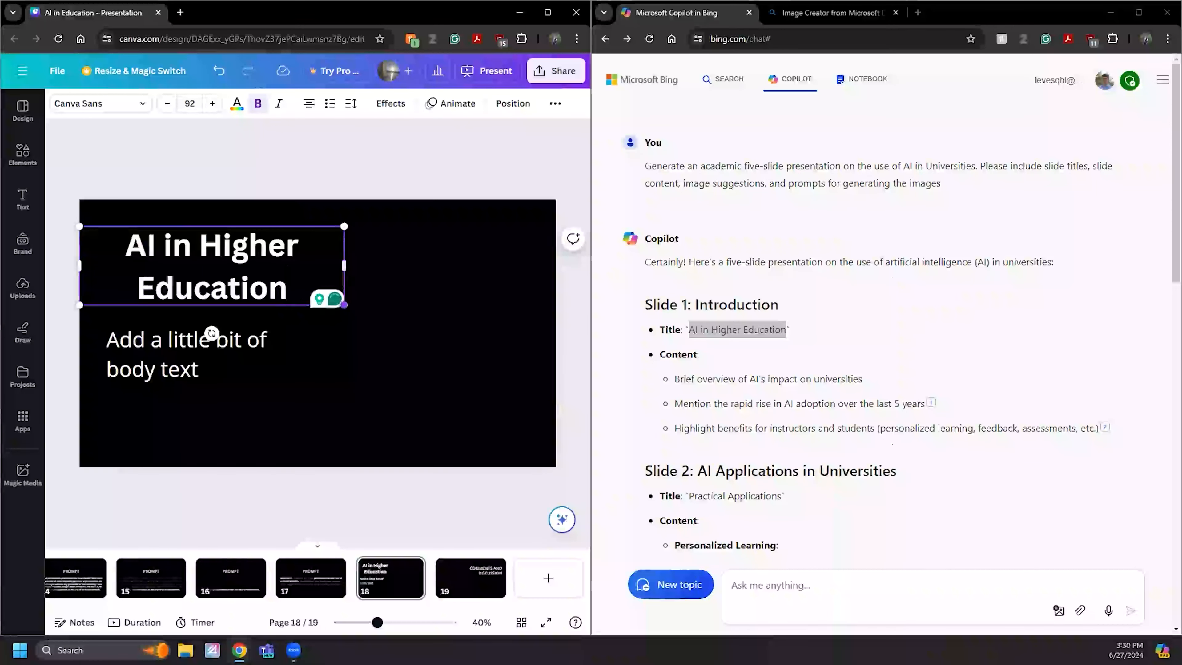
# - Reduce the page 18 heading's font size to 71 so it fits on one line
pyautogui.tripleClick(272, 291)
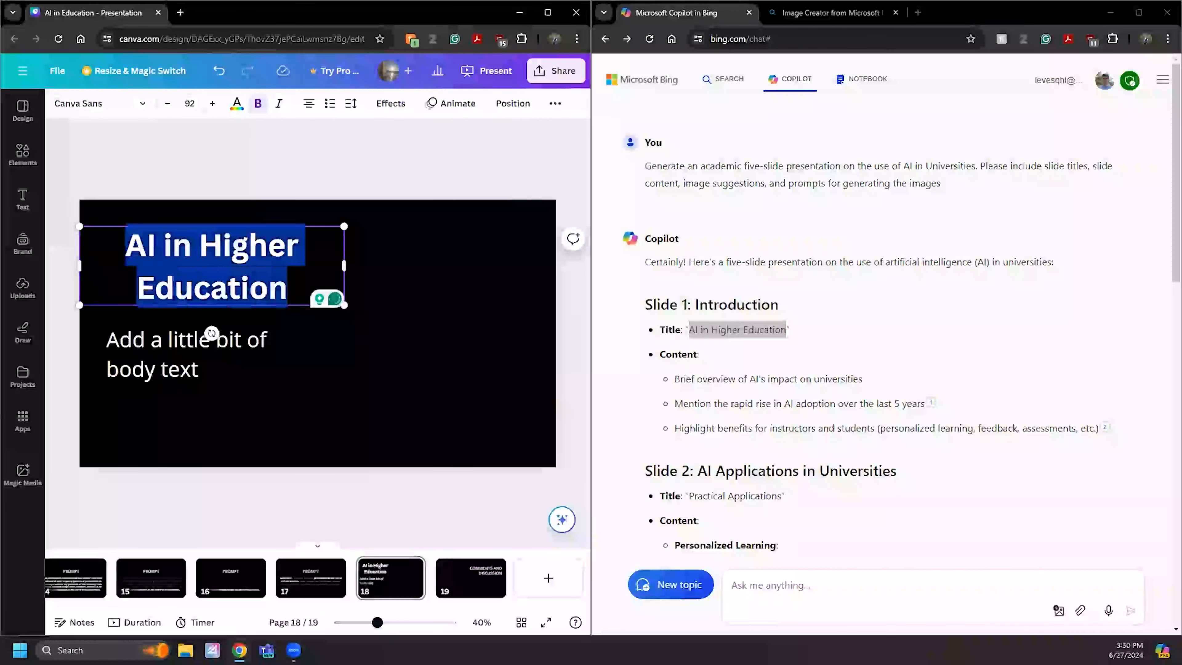
pyautogui.click(168, 104)
pyautogui.click(167, 104)
pyautogui.click(168, 105)
pyautogui.click(167, 104)
pyautogui.click(168, 105)
pyautogui.click(167, 104)
pyautogui.click(167, 104)
pyautogui.click(168, 104)
pyautogui.click(167, 104)
pyautogui.click(167, 104)
pyautogui.click(168, 104)
pyautogui.click(167, 104)
pyautogui.click(168, 104)
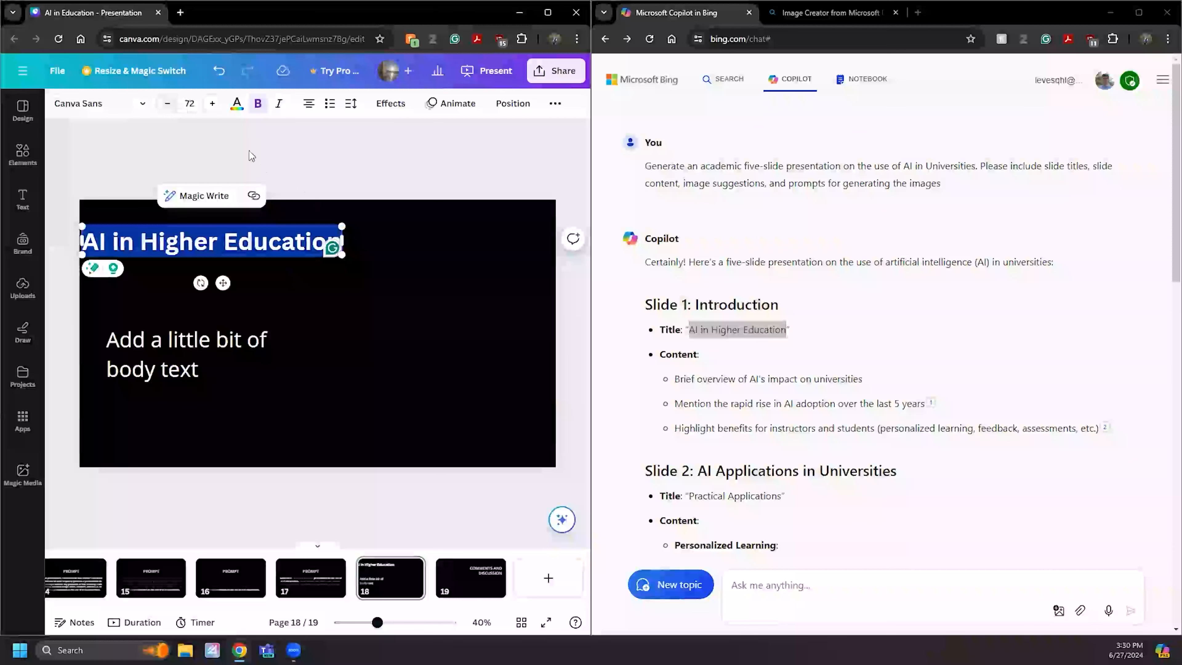
pyautogui.click(167, 105)
pyautogui.click(275, 147)
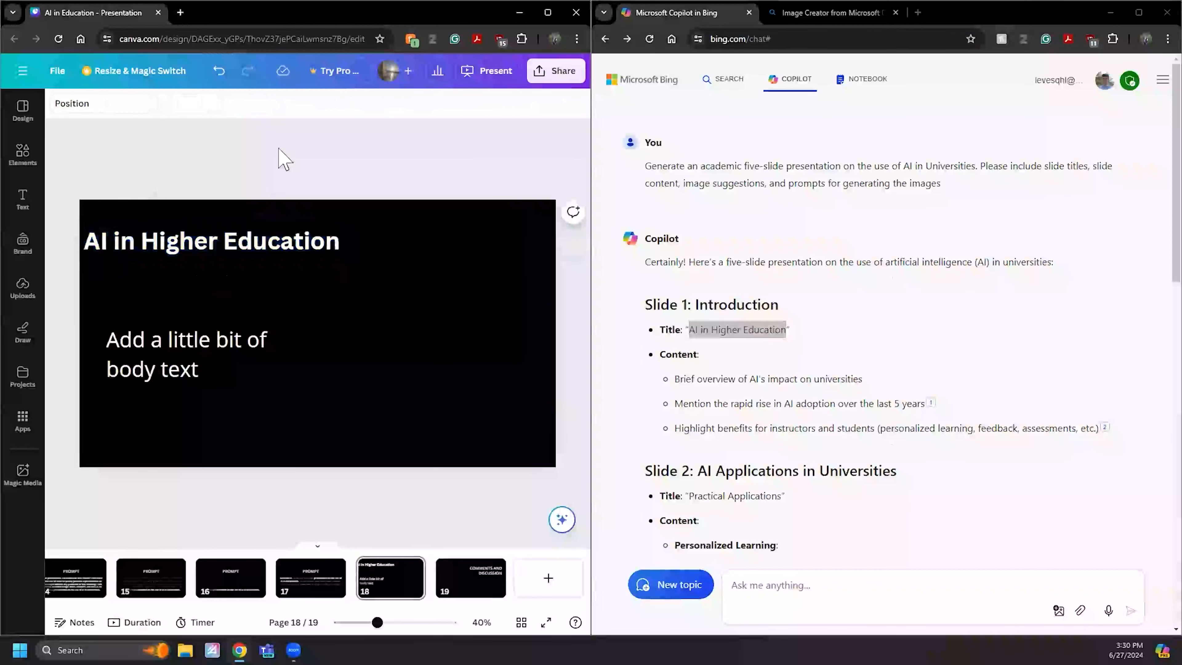
# - Replace the body text placeholder on page 18 with the three Slide 1 content bullets copied from the Copilot response
pyautogui.click(767, 360)
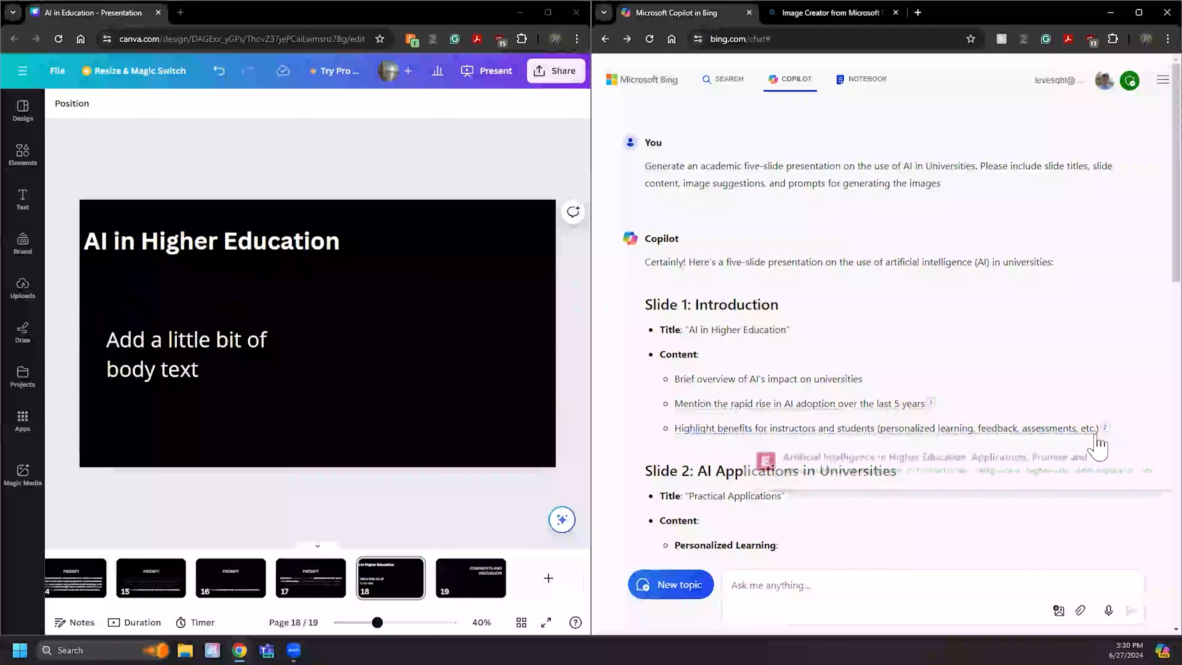
pyautogui.moveTo(1110, 431); pyautogui.dragTo(674, 386)
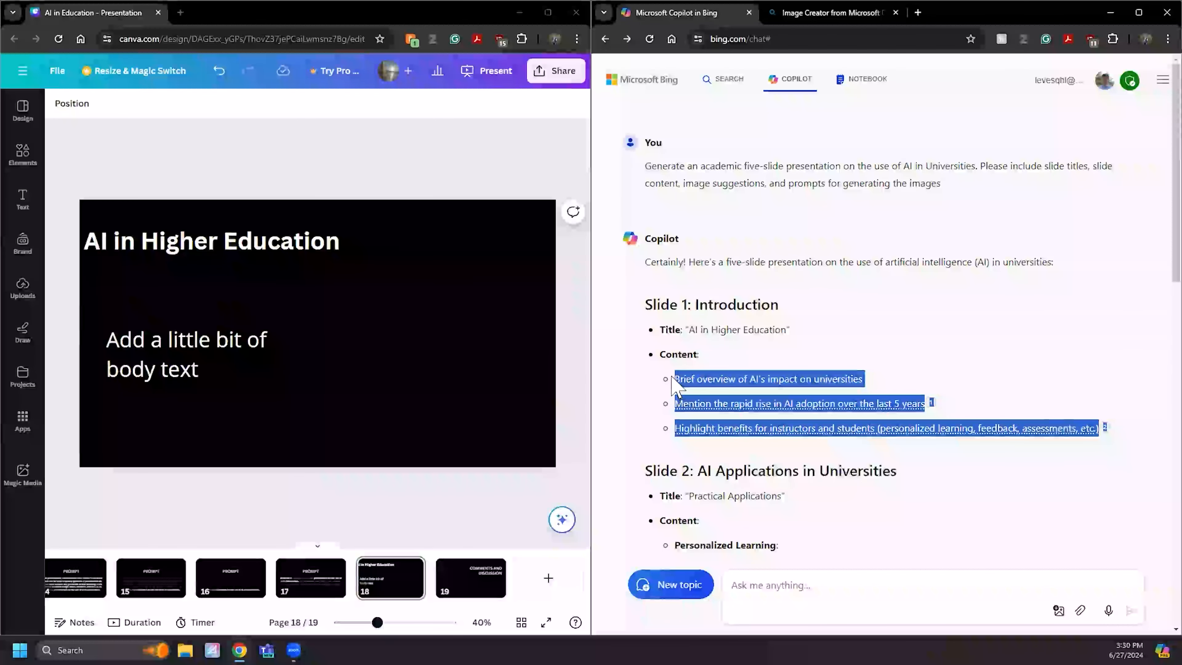
pyautogui.click(159, 340)
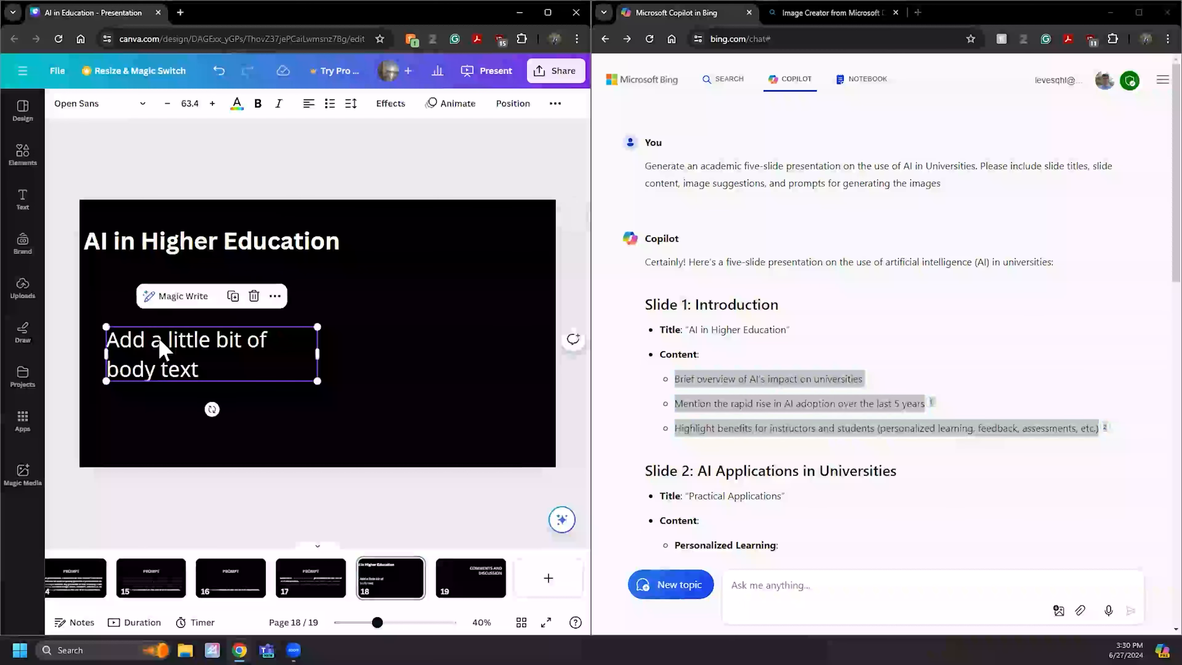
pyautogui.click(160, 340)
pyautogui.write('Brief overview of AI’s impact on universities Mention the rapid rise in AI adoption over the last 5 years Highlight benefits for instructors and students (personalized learning, feedback, assessments, etc.)')
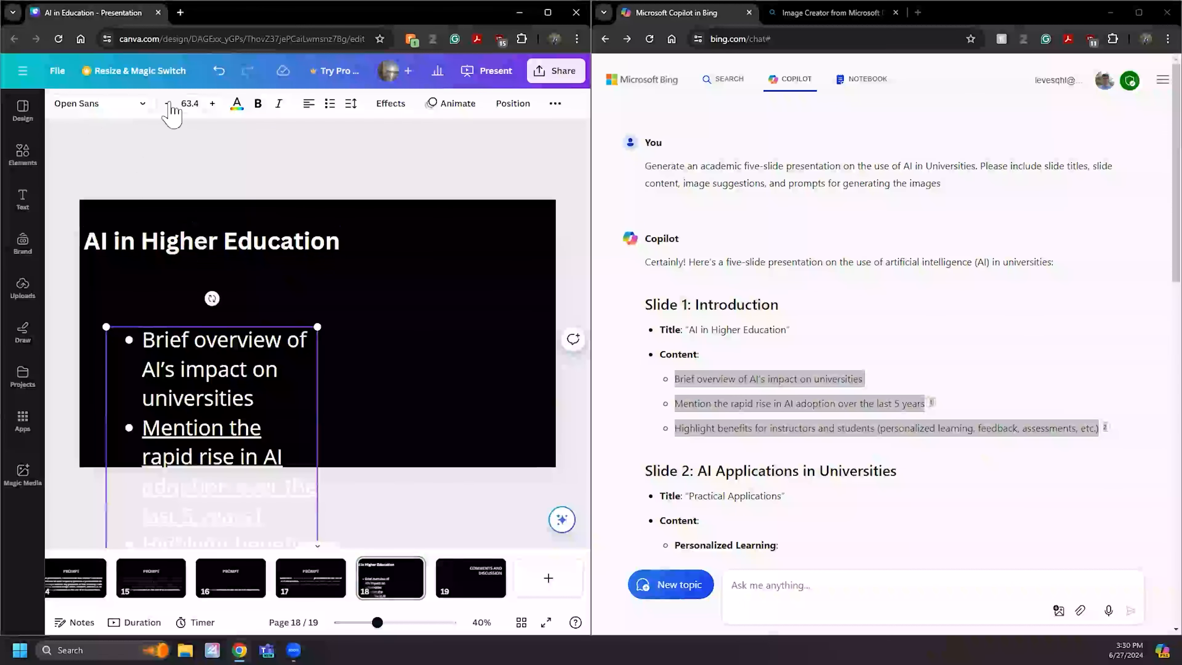
# - Try to reduce the body text's font size to 21 and to 16
pyautogui.click(193, 103)
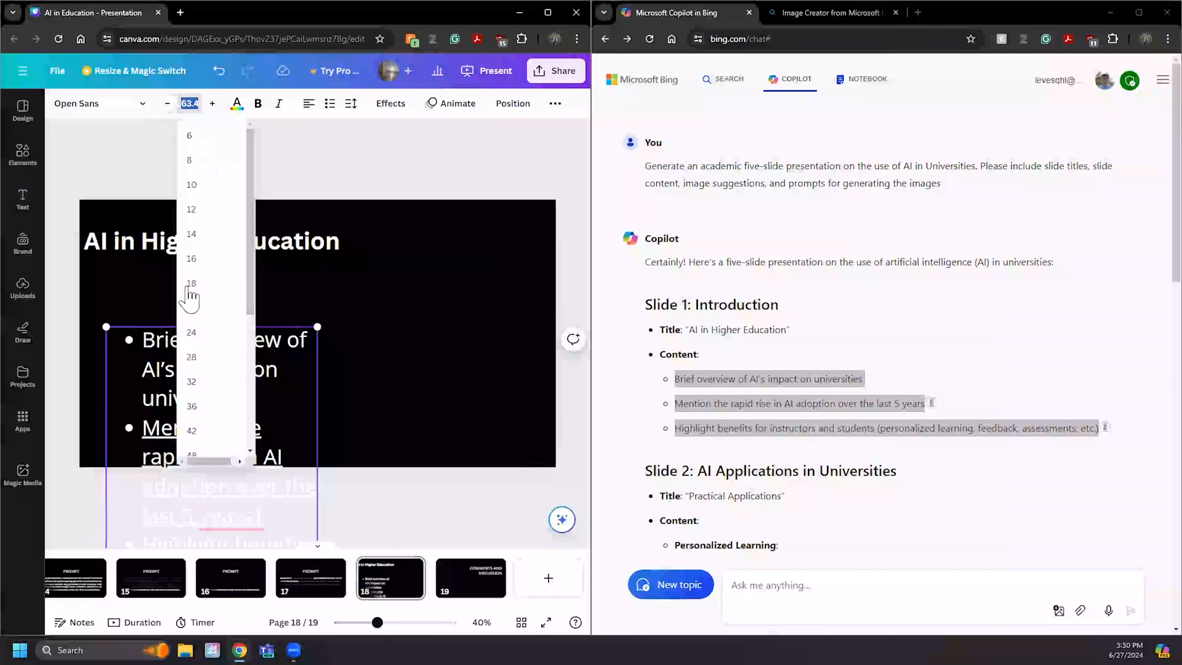
pyautogui.click(191, 308)
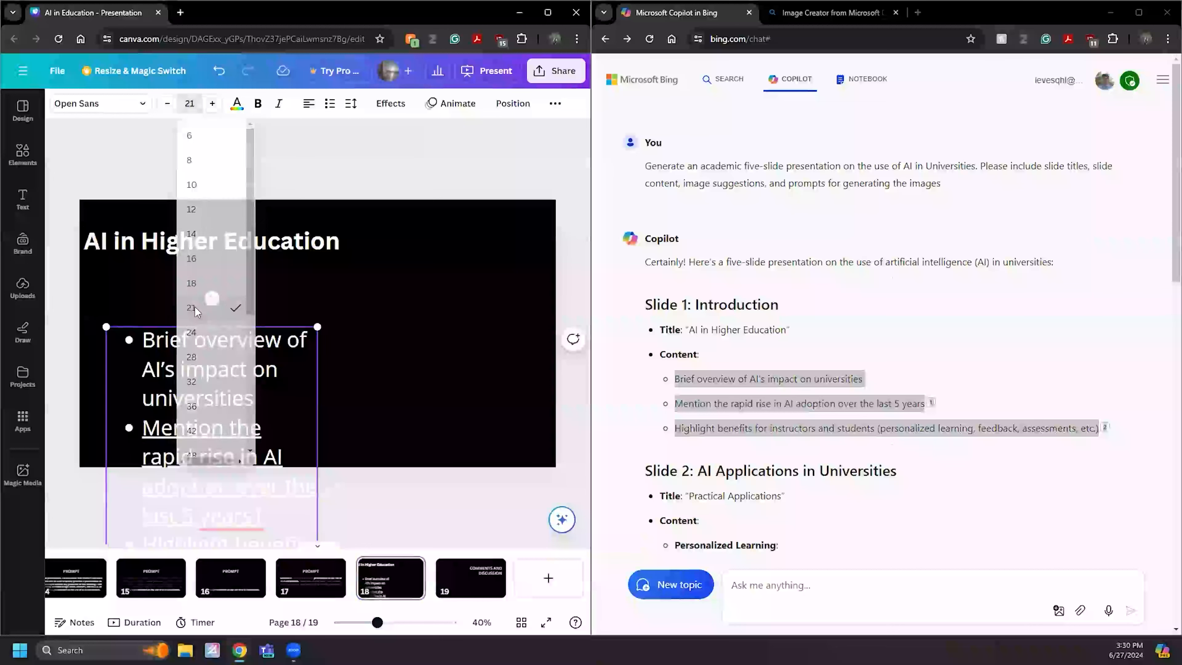
pyautogui.click(200, 104)
pyautogui.click(207, 249)
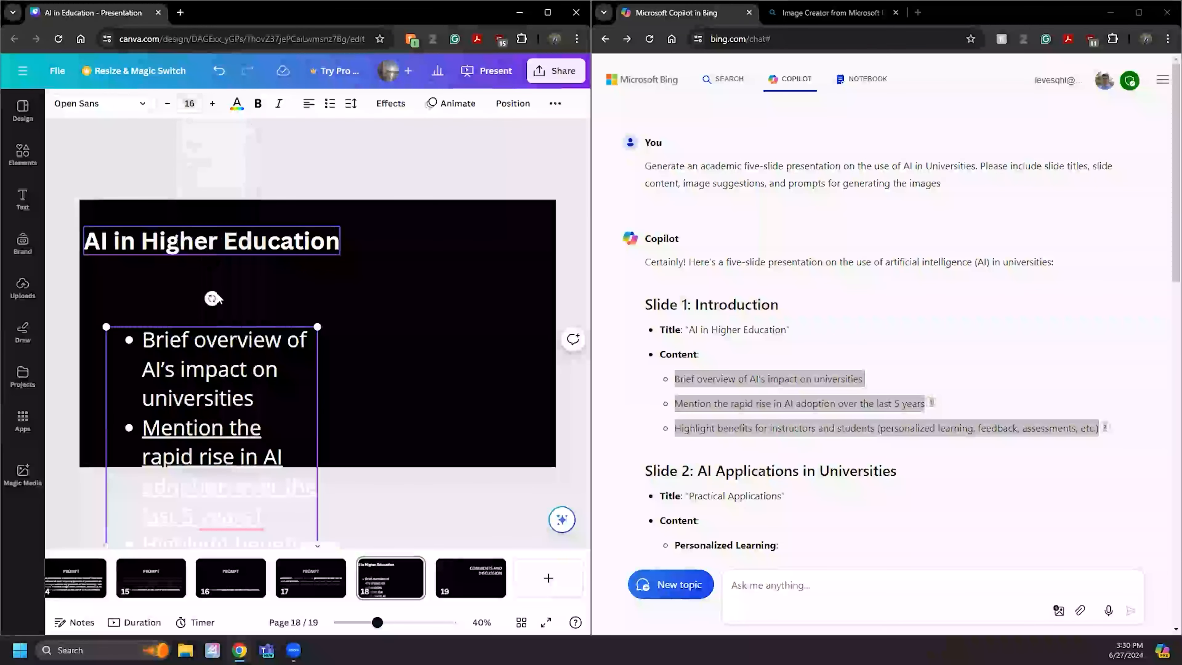
pyautogui.tripleClick(212, 370)
pyautogui.click(212, 399)
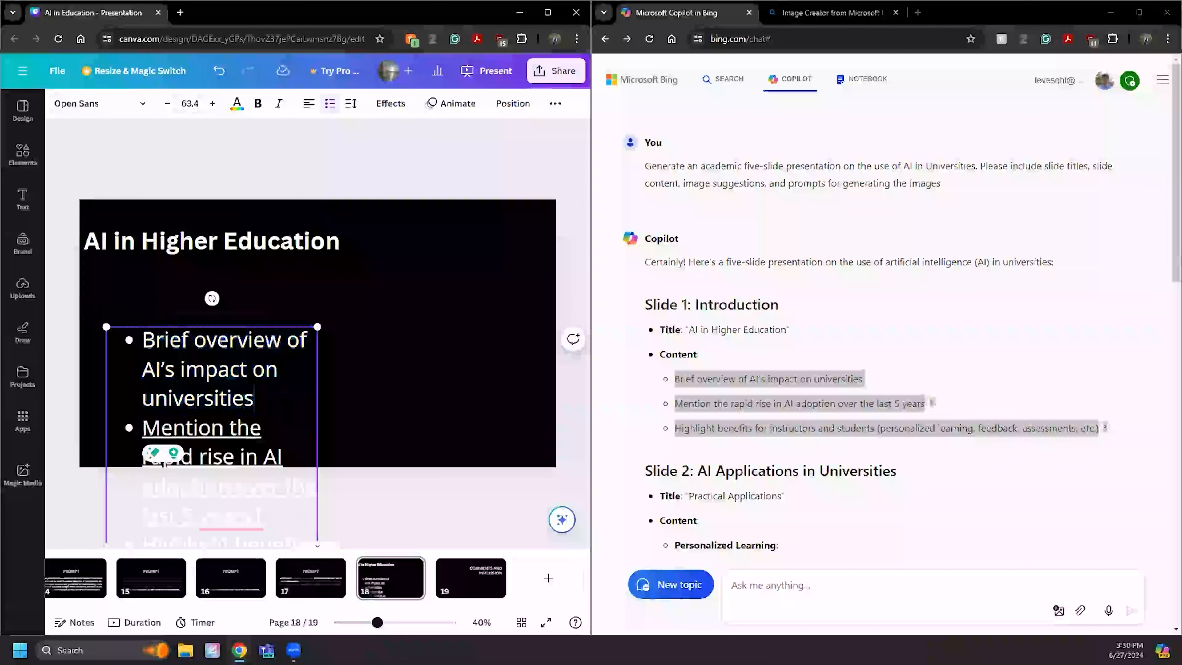
# - Select all the bullet text on page 18 and set its font size to 28
pyautogui.hotkey('ctrl', 'a')
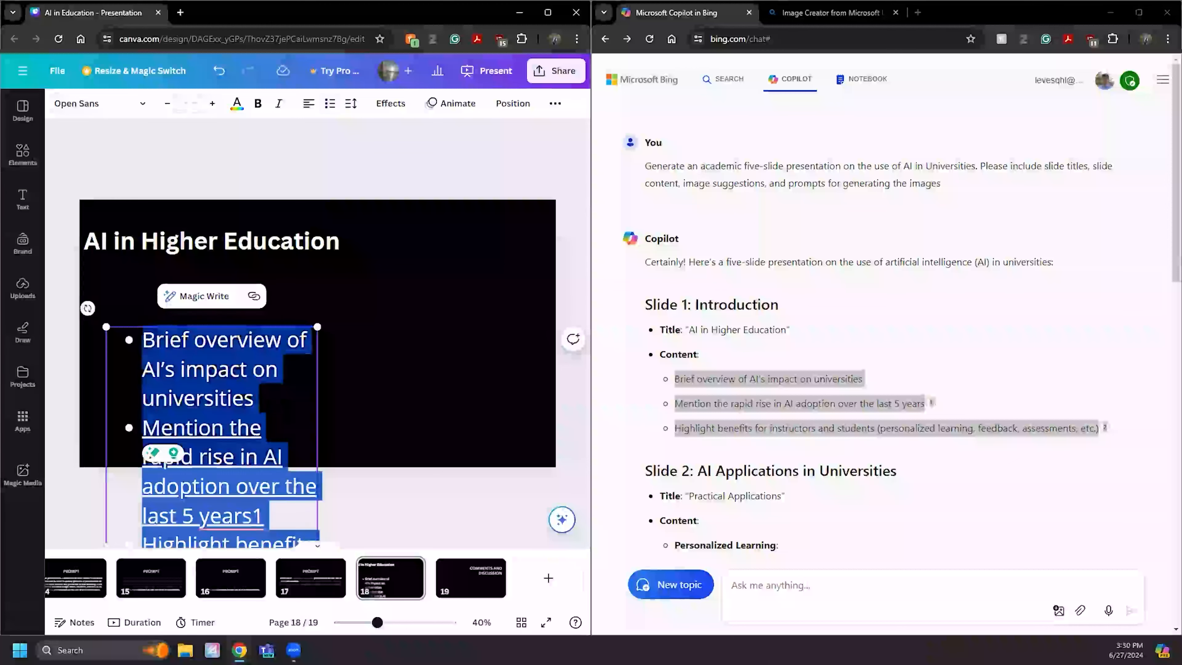
pyautogui.click(169, 104)
pyautogui.click(168, 104)
pyautogui.click(168, 104)
pyautogui.click(168, 104)
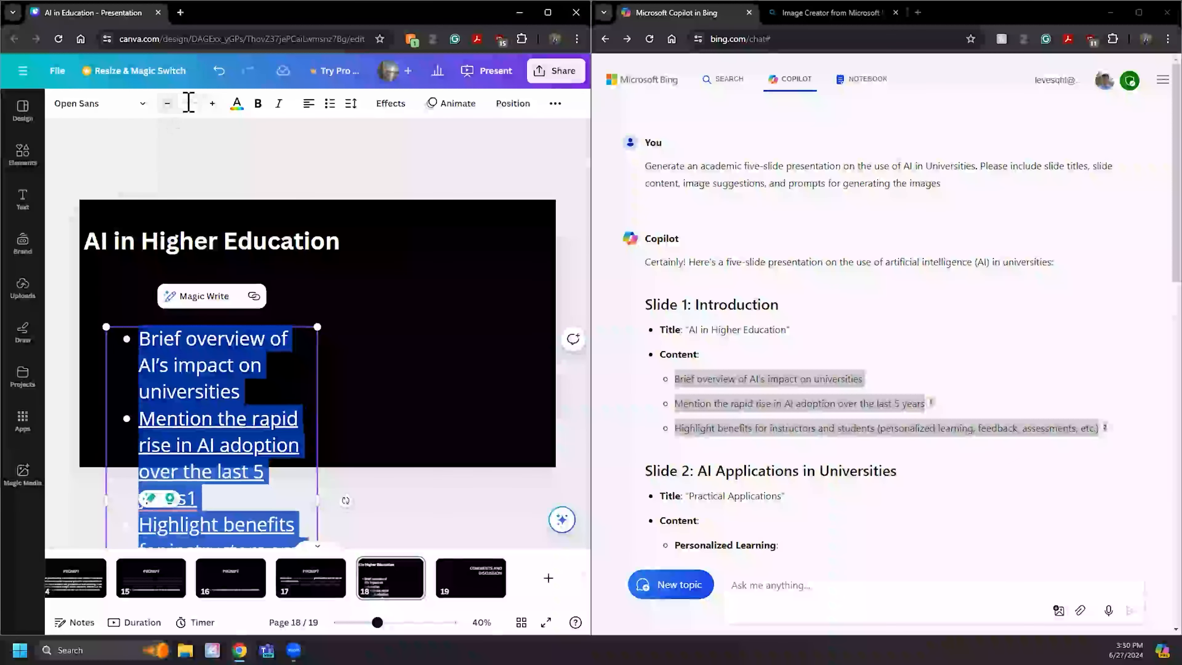
pyautogui.click(188, 104)
pyautogui.click(215, 308)
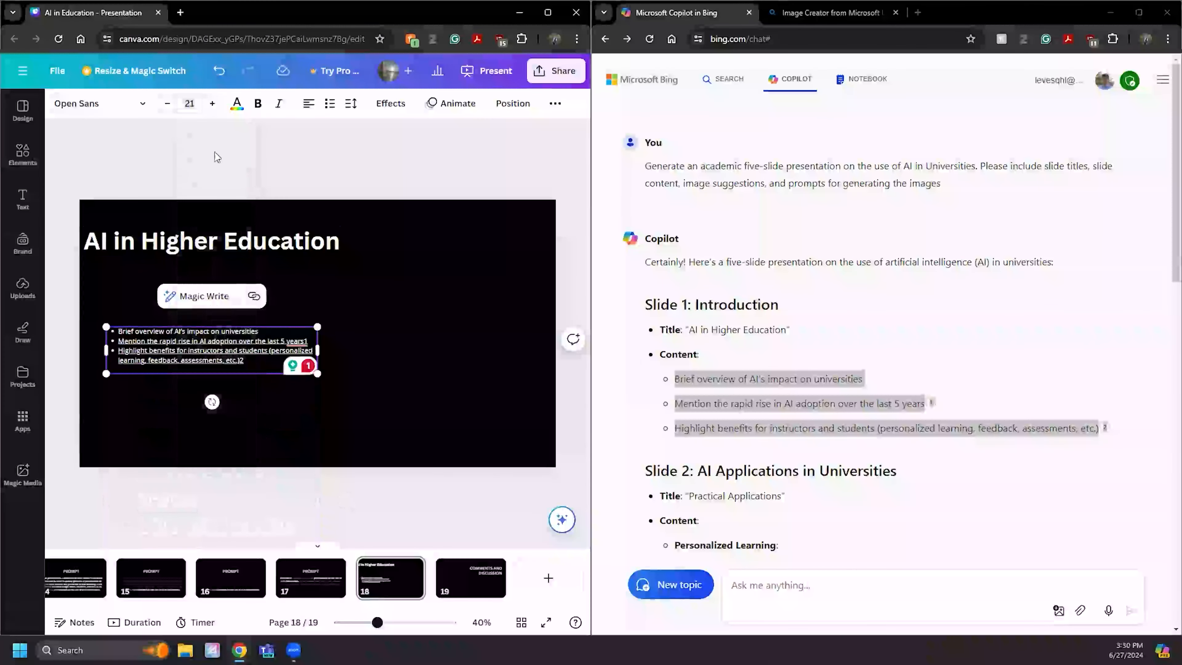
pyautogui.click(189, 103)
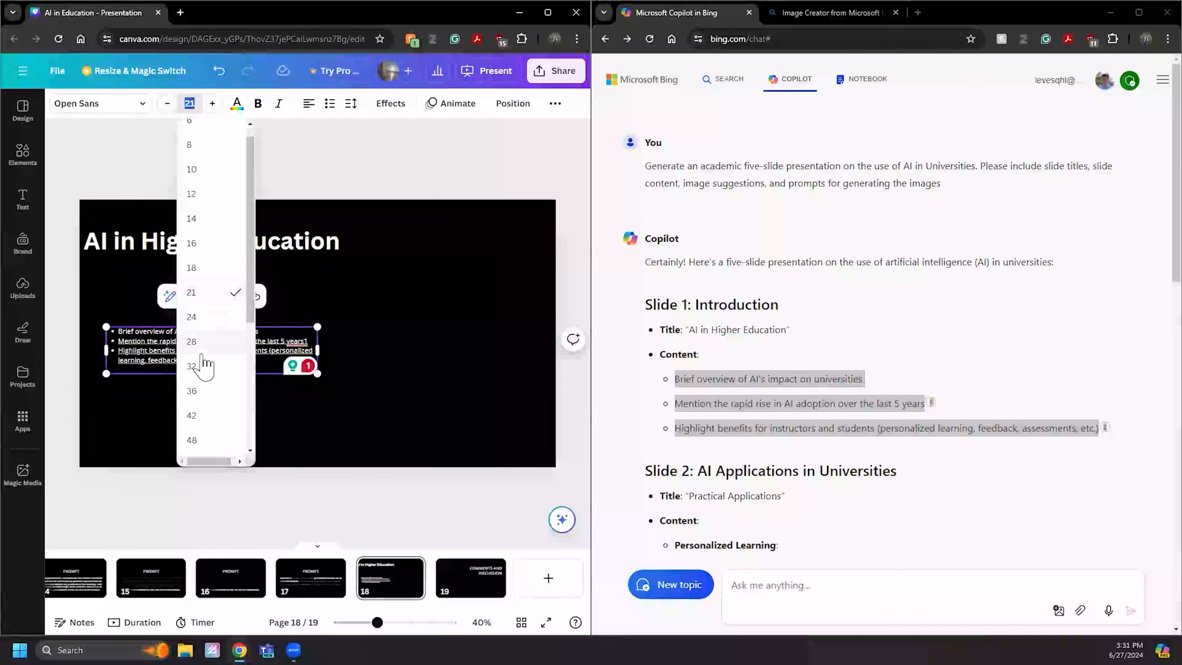
pyautogui.click(210, 343)
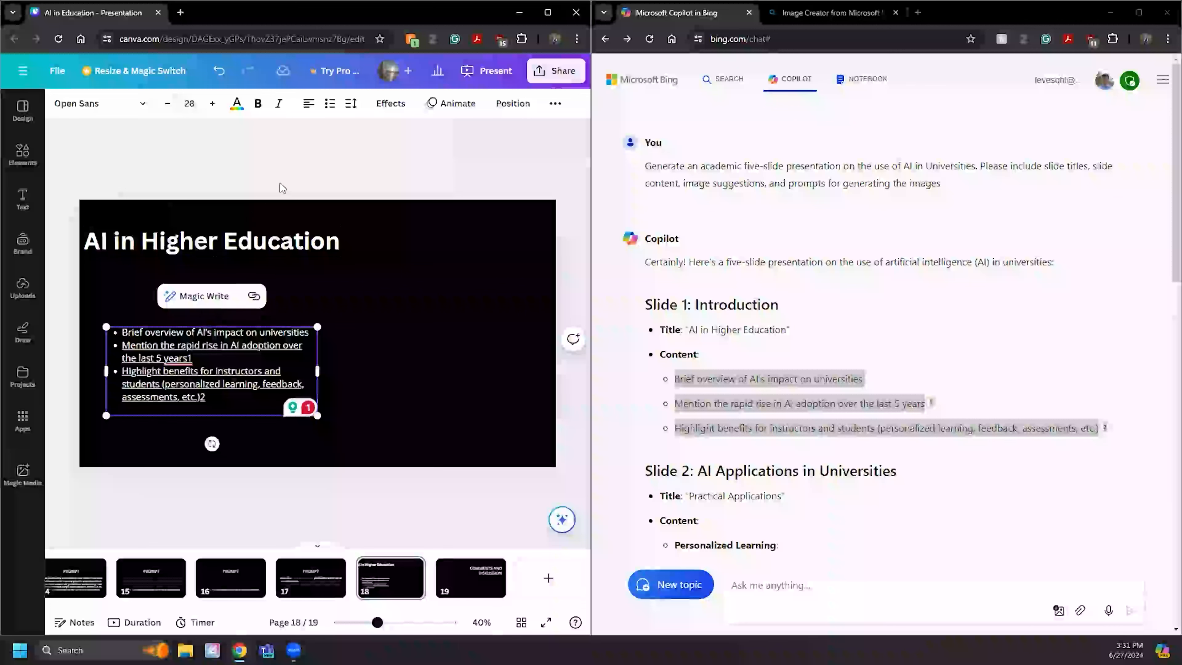
pyautogui.click(315, 167)
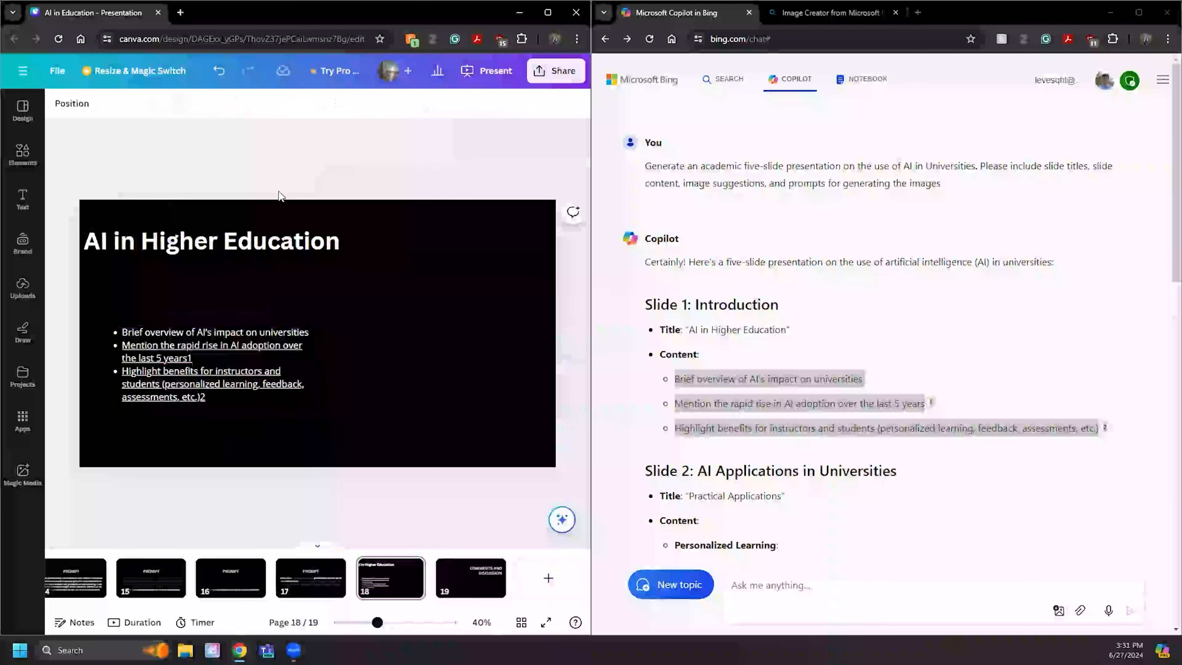
# - Delete the stray citation numbers 1 and 2 from the ends of the second and third bullets
pyautogui.click(195, 361)
pyautogui.click(197, 360)
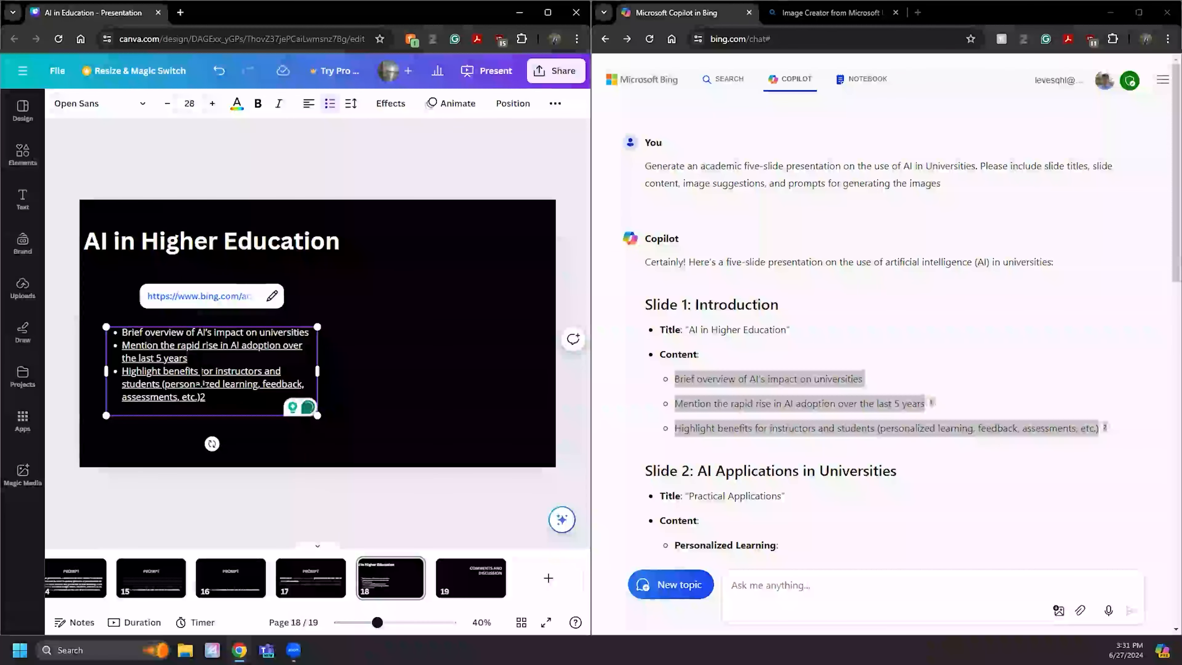
pyautogui.click(223, 384)
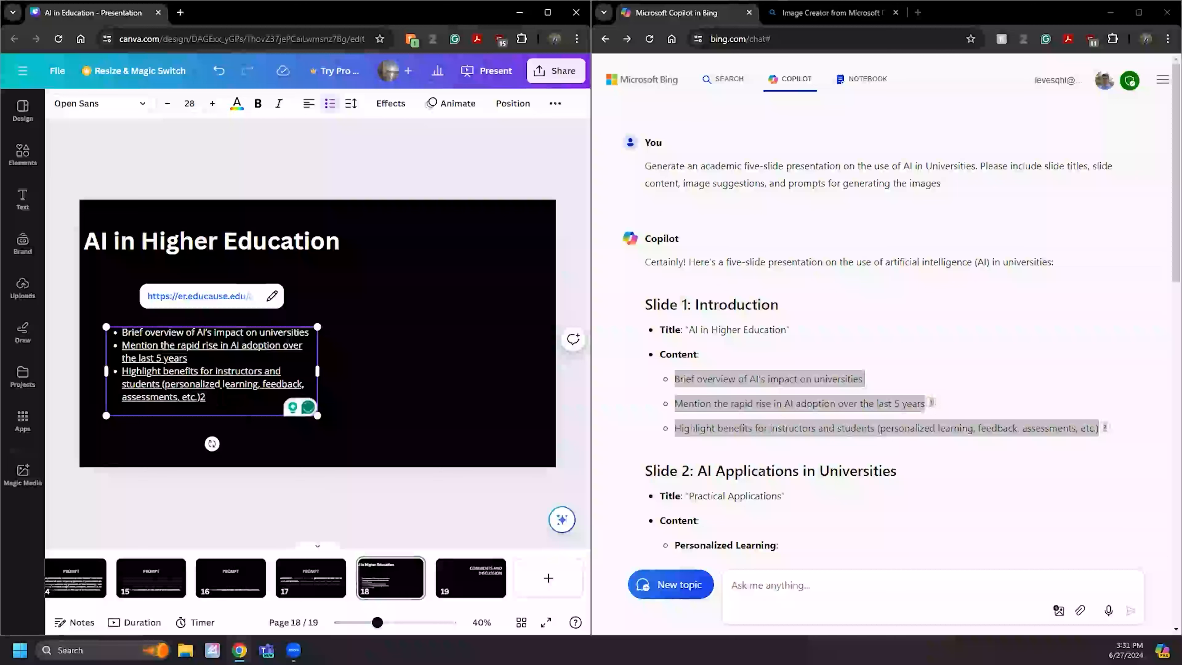
pyautogui.click(338, 502)
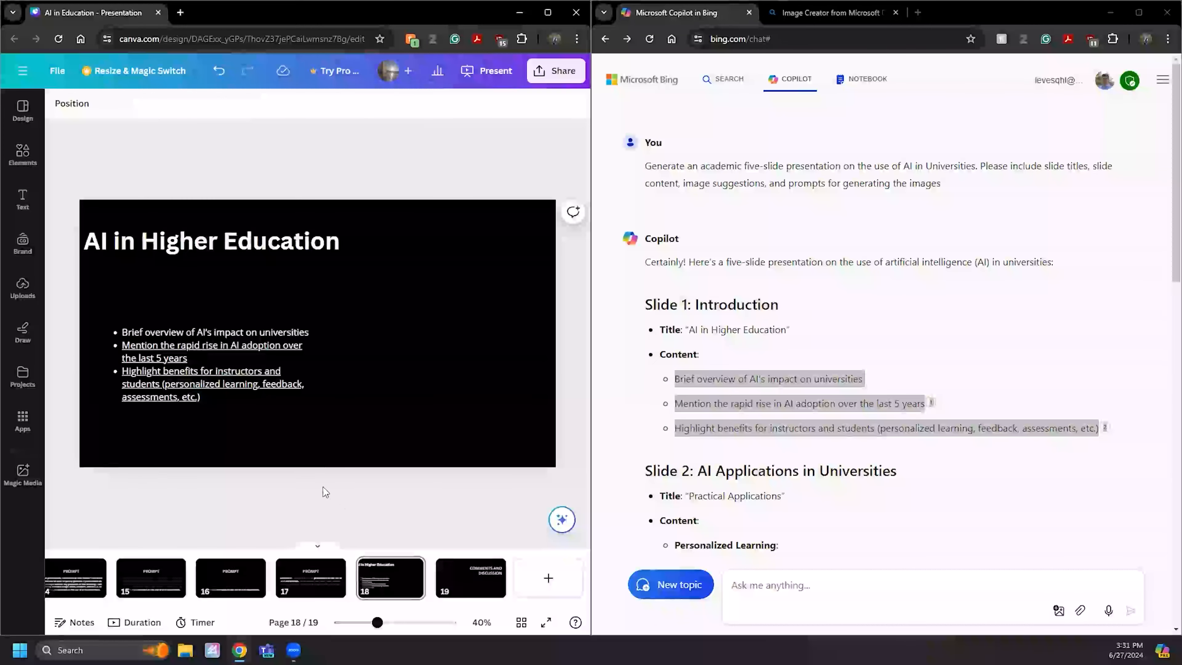
# - Set the "AI in Higher Education" heading's font size to 56 and clear the text selection in the Copilot response
pyautogui.click(279, 368)
pyautogui.click(275, 236)
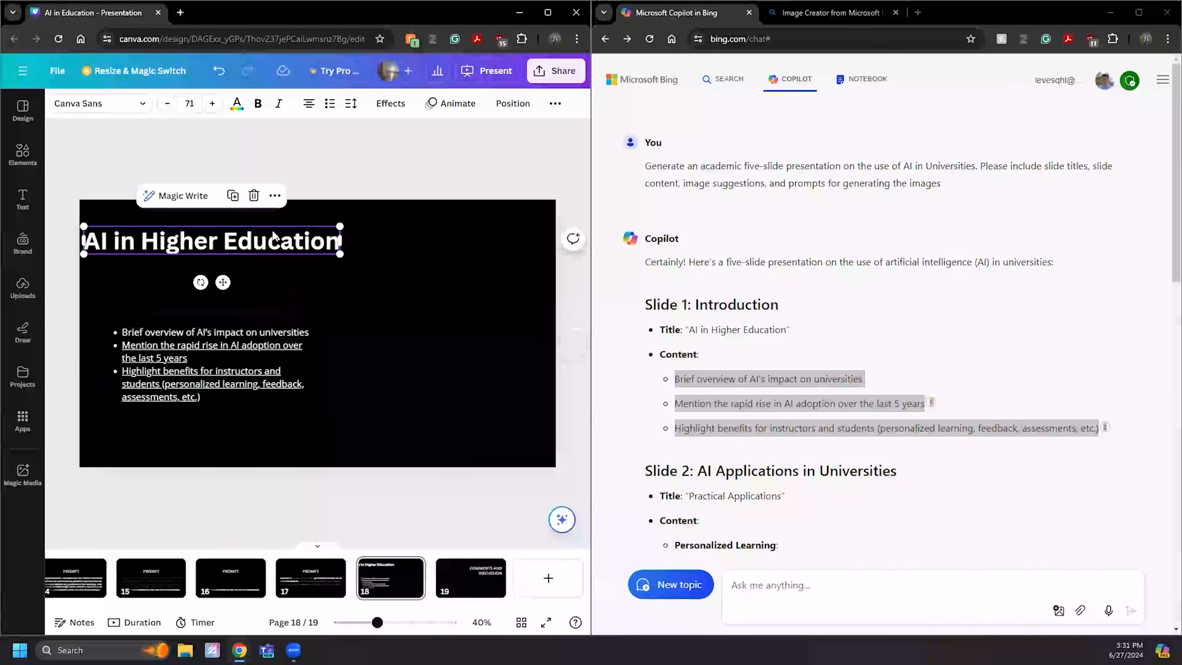
pyautogui.click(187, 104)
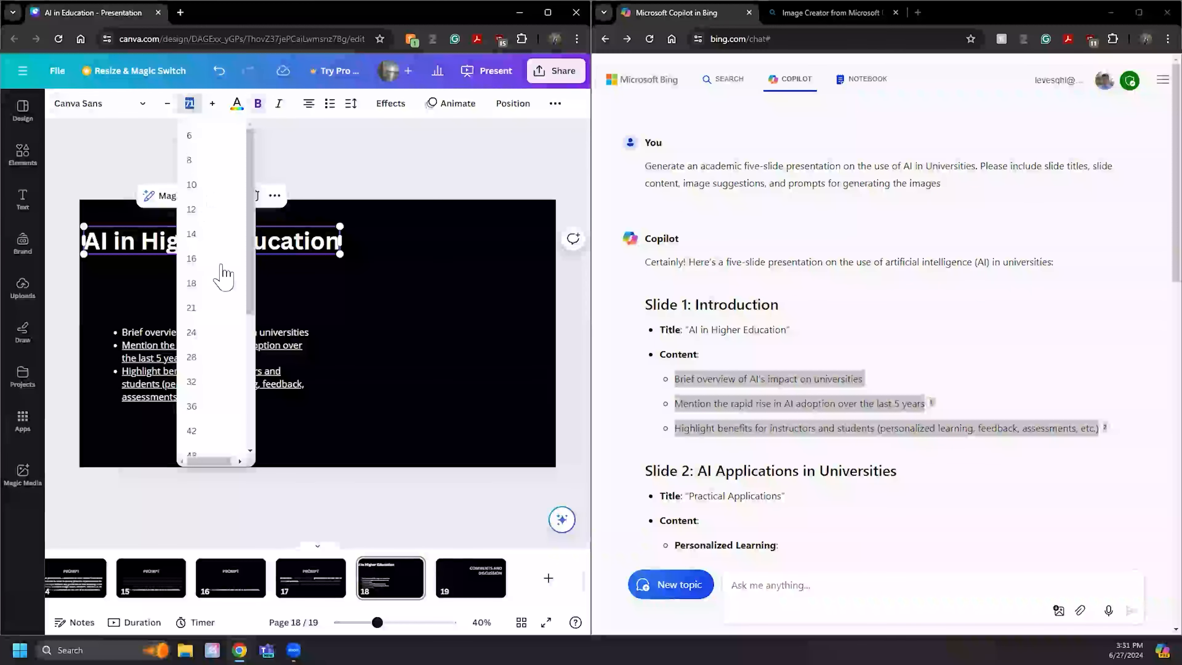
pyautogui.scroll(-2, 214, 386)
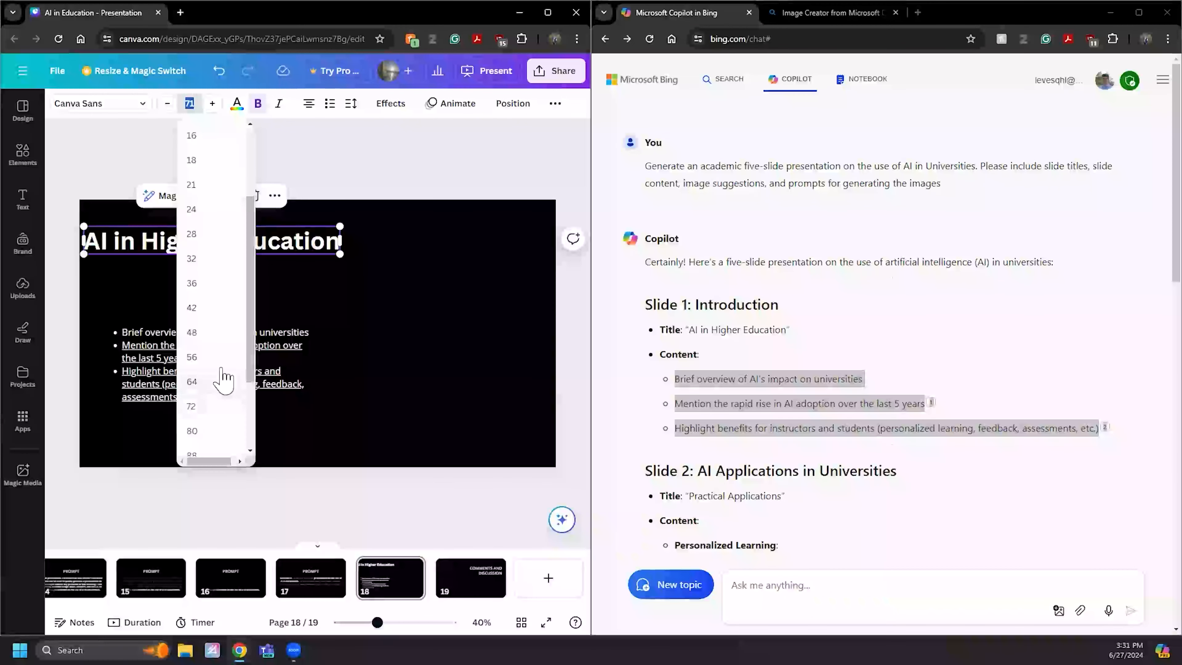
pyautogui.click(226, 361)
pyautogui.click(422, 176)
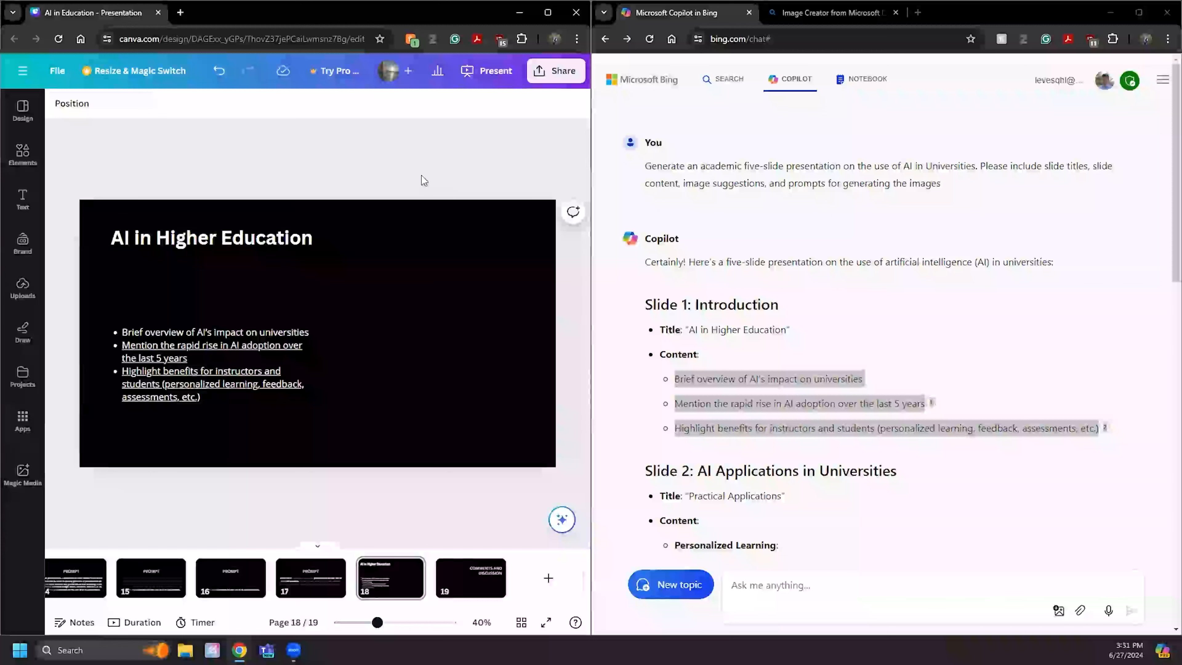
pyautogui.click(980, 505)
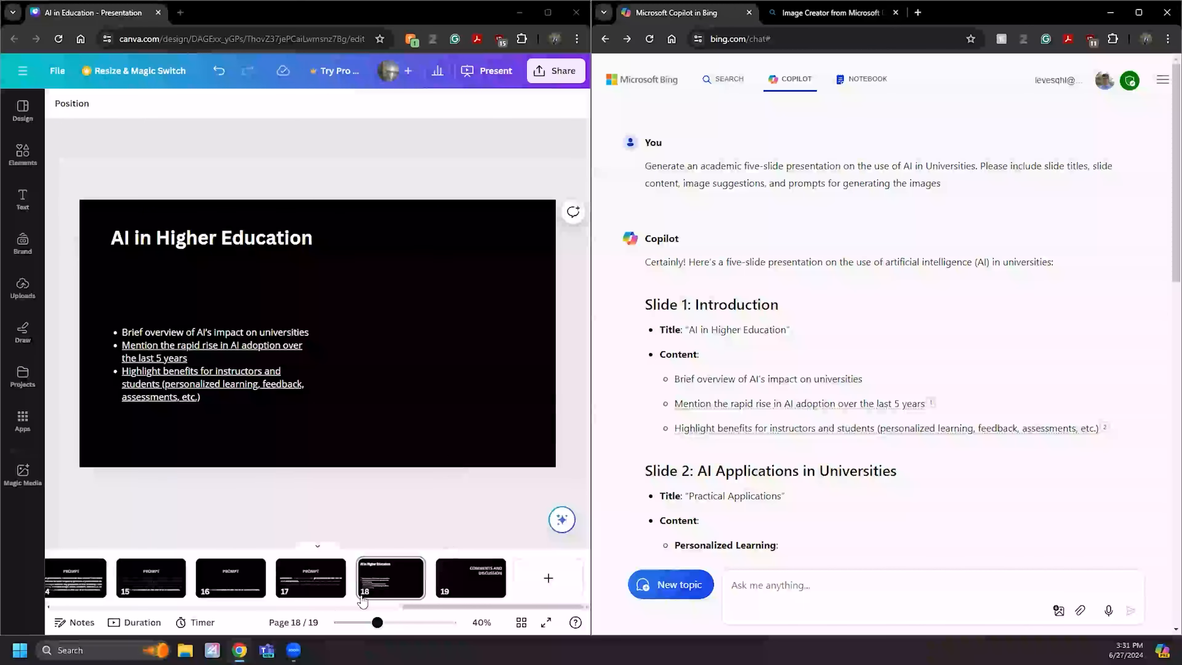
# - Duplicate page 18 and replace the copy's heading with the Slide 2 title "Practical Applications" from the Copilot response
pyautogui.rightClick(388, 577)
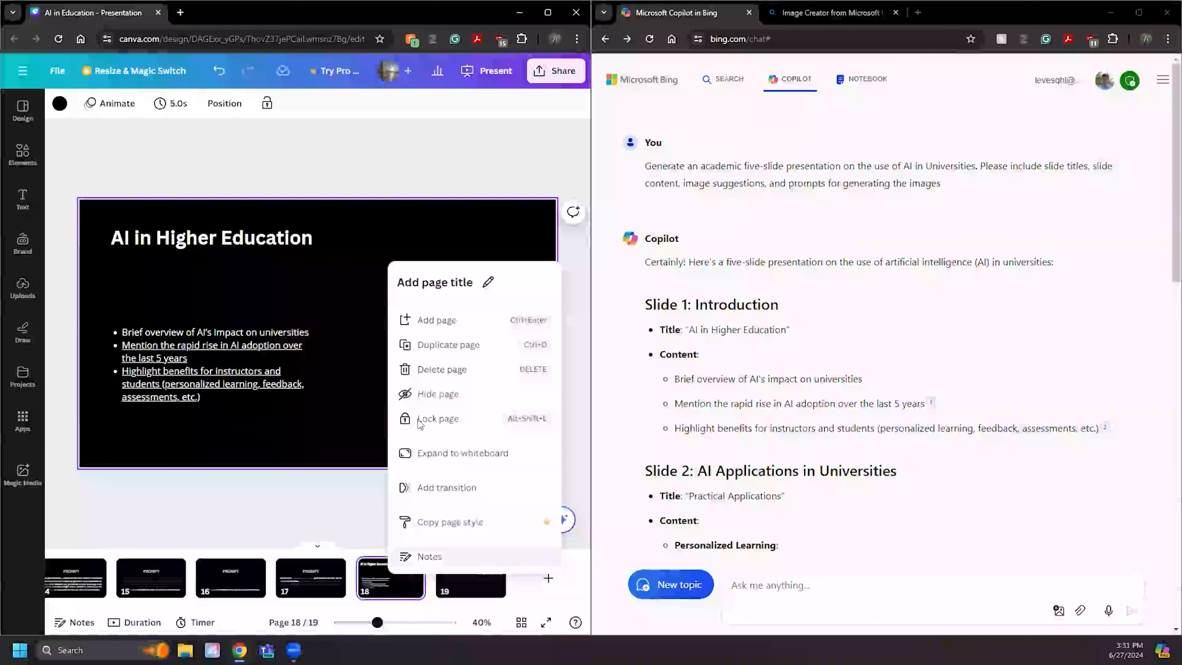
pyautogui.click(442, 346)
pyautogui.scroll(-2, 833, 446)
pyautogui.scroll(-3, 834, 446)
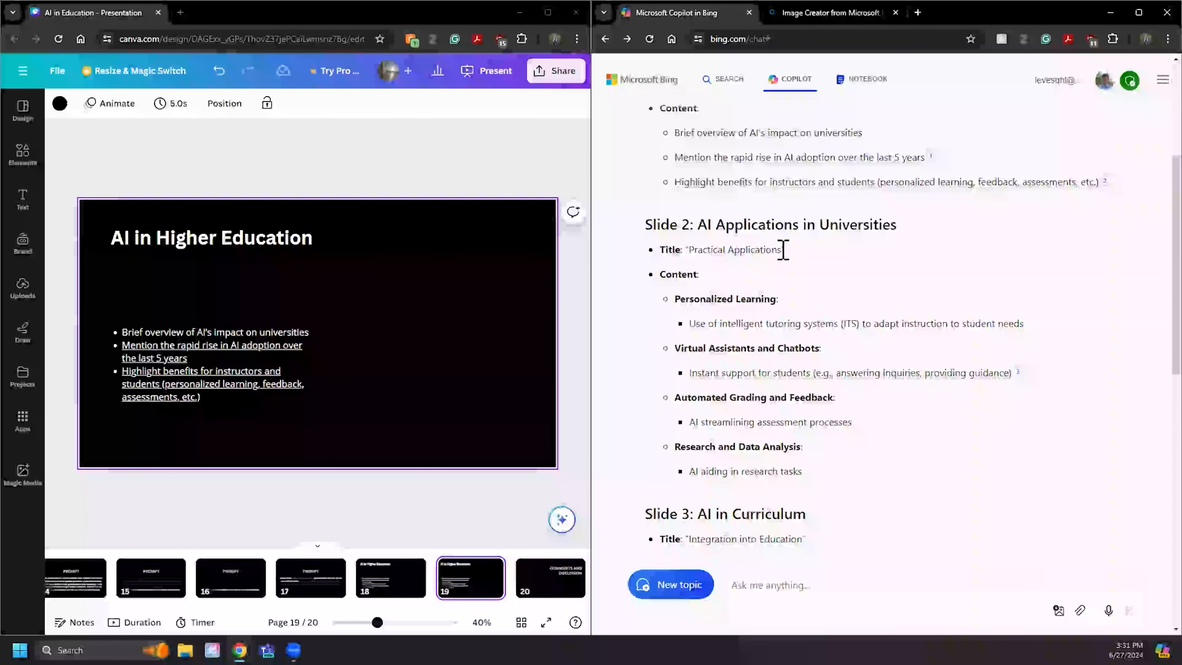
pyautogui.moveTo(782, 253); pyautogui.dragTo(692, 254)
pyautogui.hotkey('ctrl', 'c')
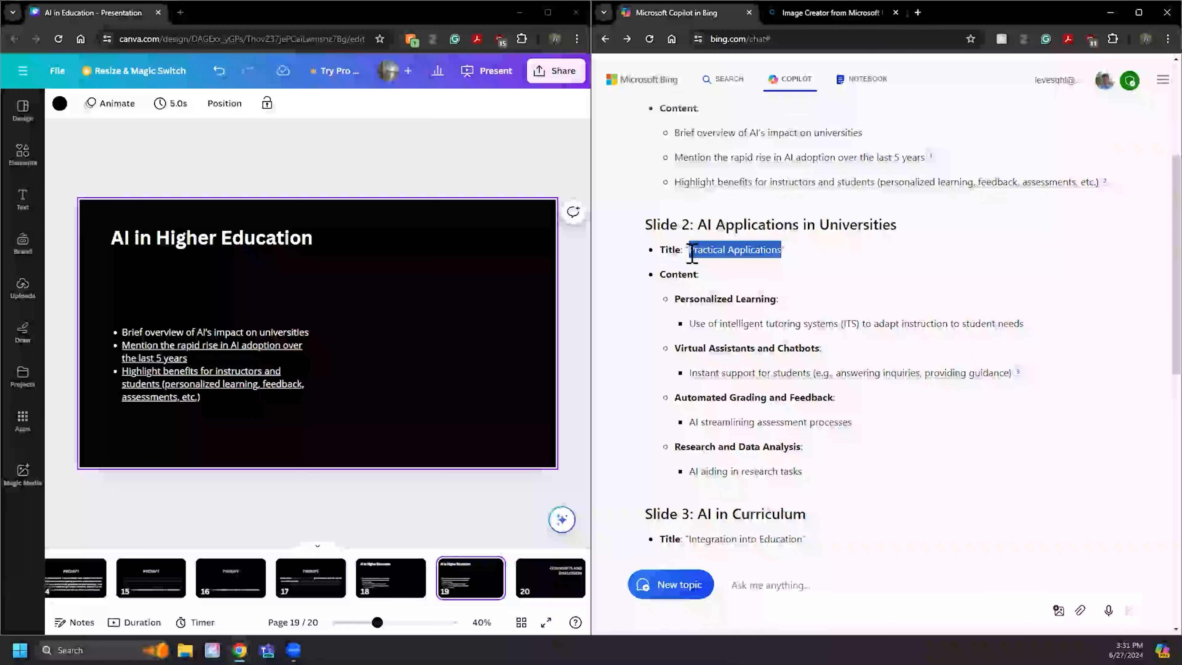
pyautogui.doubleClick(268, 238)
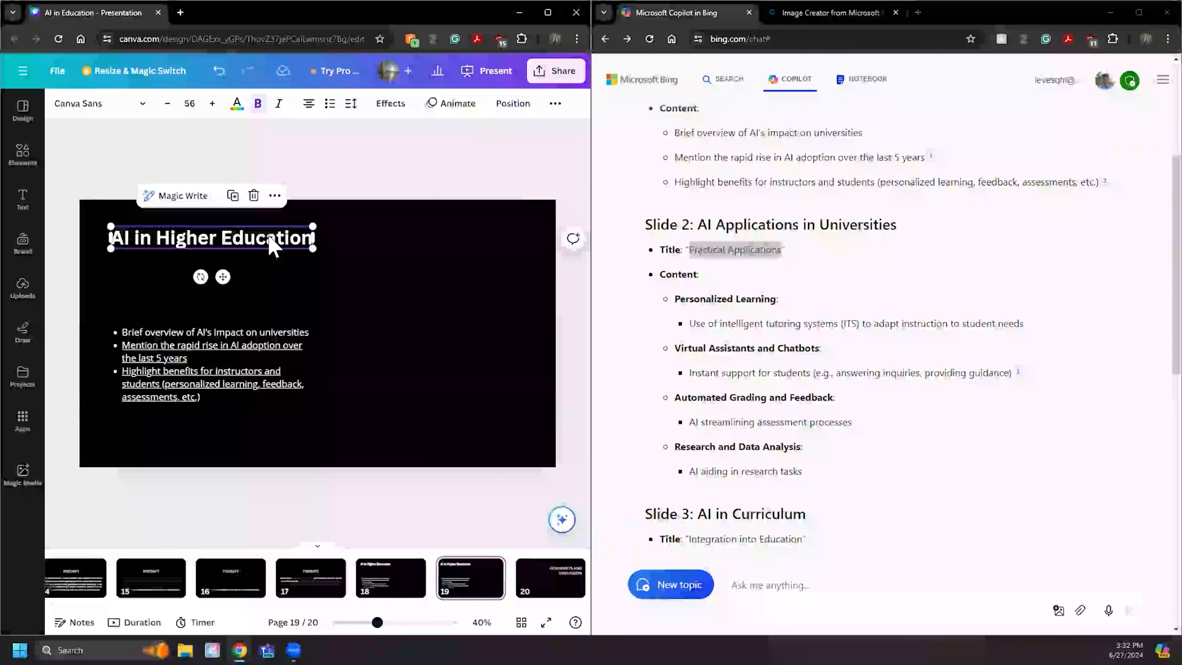
pyautogui.hotkey('ctrl', 'v')
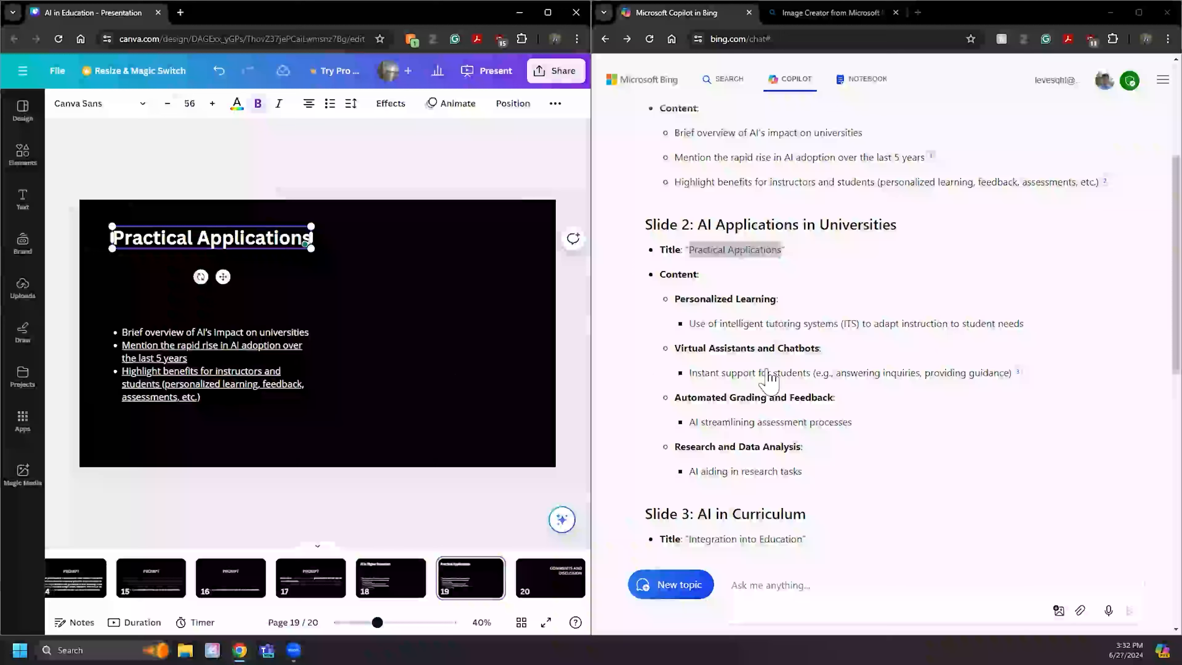
# - Replace the bullets on page 19 with Copilot's Slide 2 content and move the text box up closer to the heading
pyautogui.click(826, 483)
pyautogui.moveTo(812, 484); pyautogui.dragTo(669, 302)
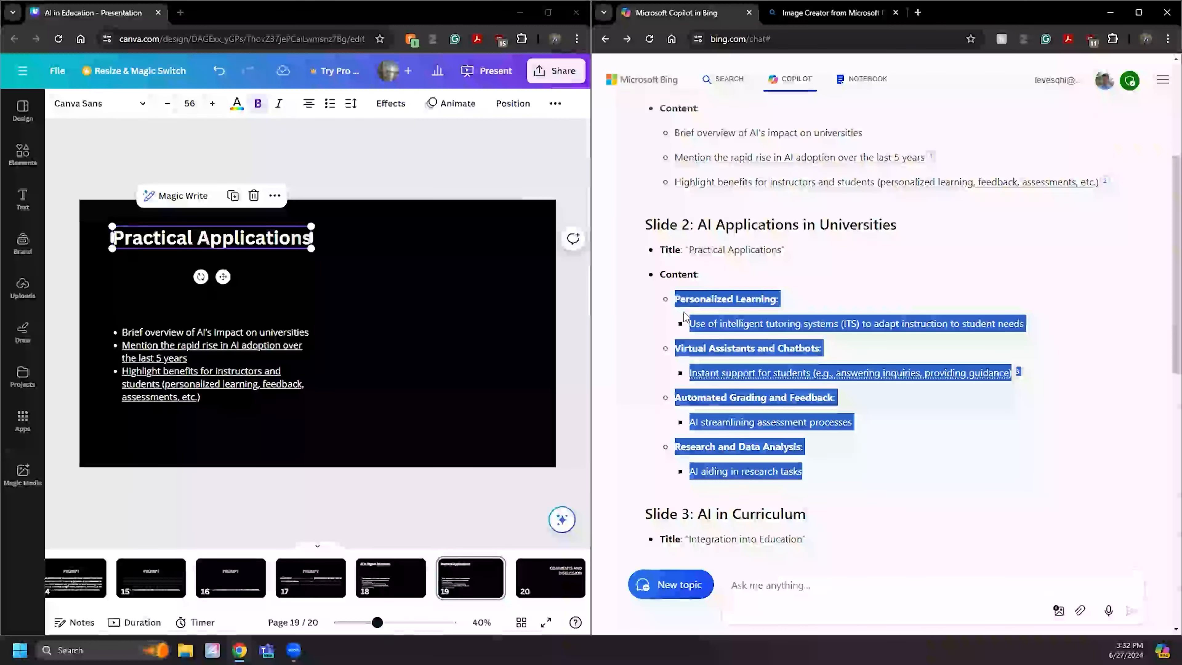
pyautogui.doubleClick(212, 359)
pyautogui.hotkey('ctrl', 'a')
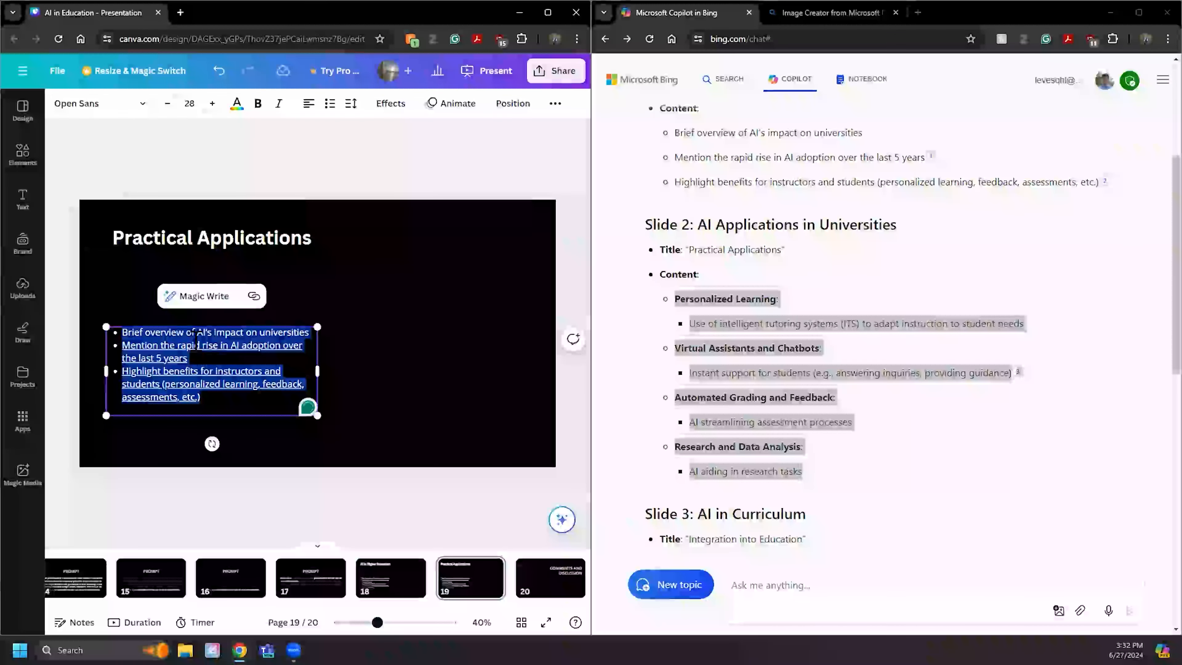
pyautogui.write('Personalized Learning: Use of intelligent tutoring systems (ITS) to adapt instruction to student needs Virtual Assistants and Chatbots: Instant support for students (e.g., answering inquiries, providing guidance)3 Automated Grading and Feedback: AI streamlining assessment processes Research and Data Analysis: AI aiding in research tasks')
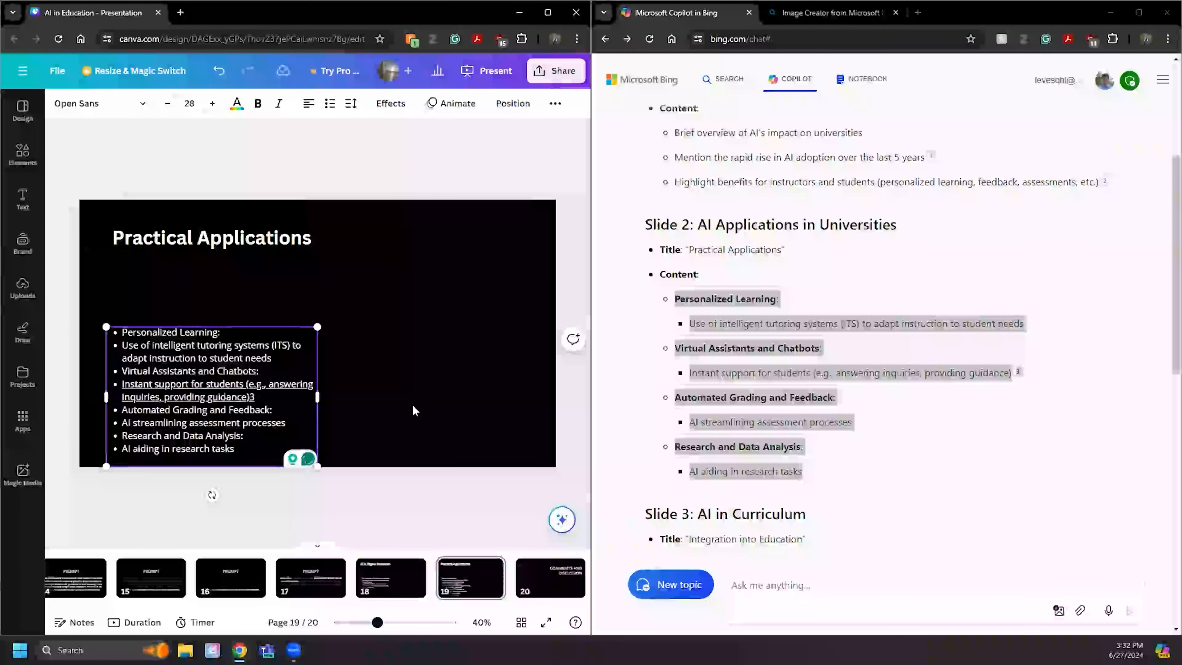
pyautogui.moveTo(167, 371); pyautogui.dragTo(168, 346)
pyautogui.click(934, 419)
# - Duplicate page 19 and replace the copy's heading with the Slide 3 title "Integration into Education"
pyautogui.scroll(-1, 964, 465)
pyautogui.scroll(-5, 965, 470)
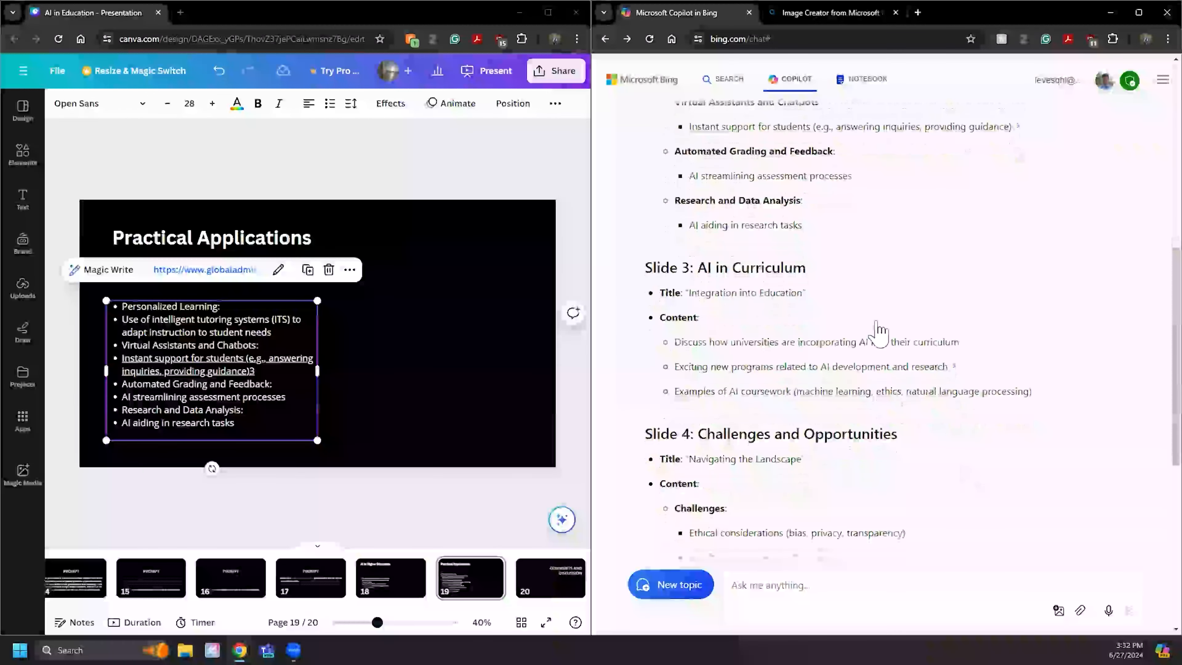
pyautogui.rightClick(462, 575)
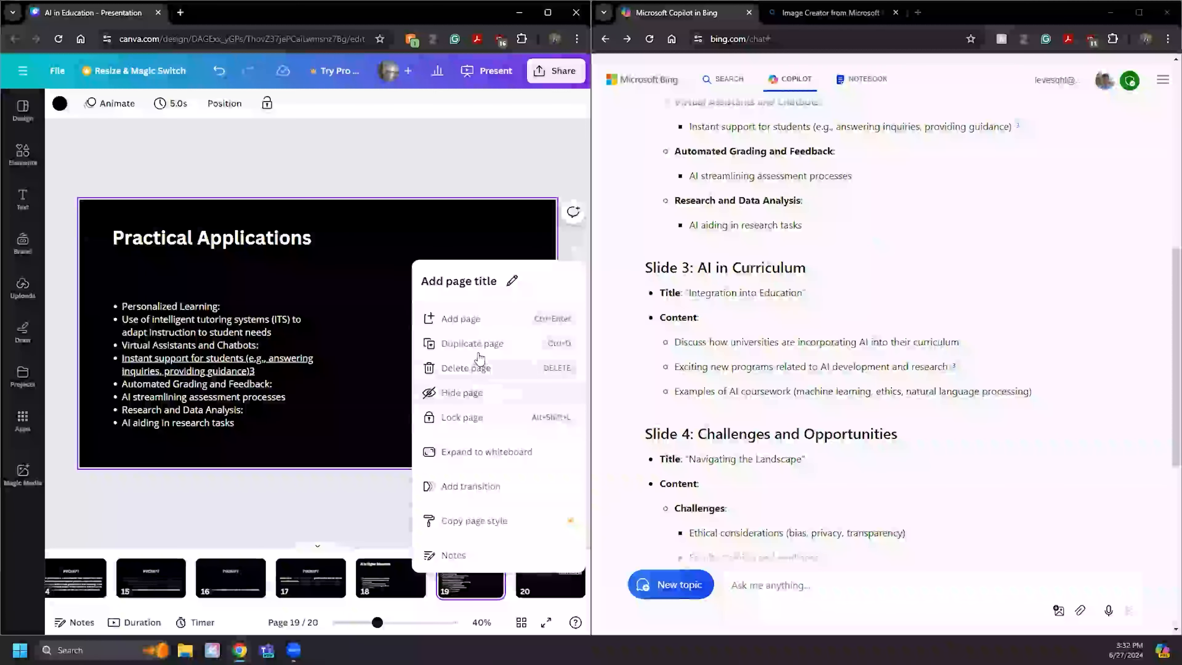
pyautogui.click(472, 344)
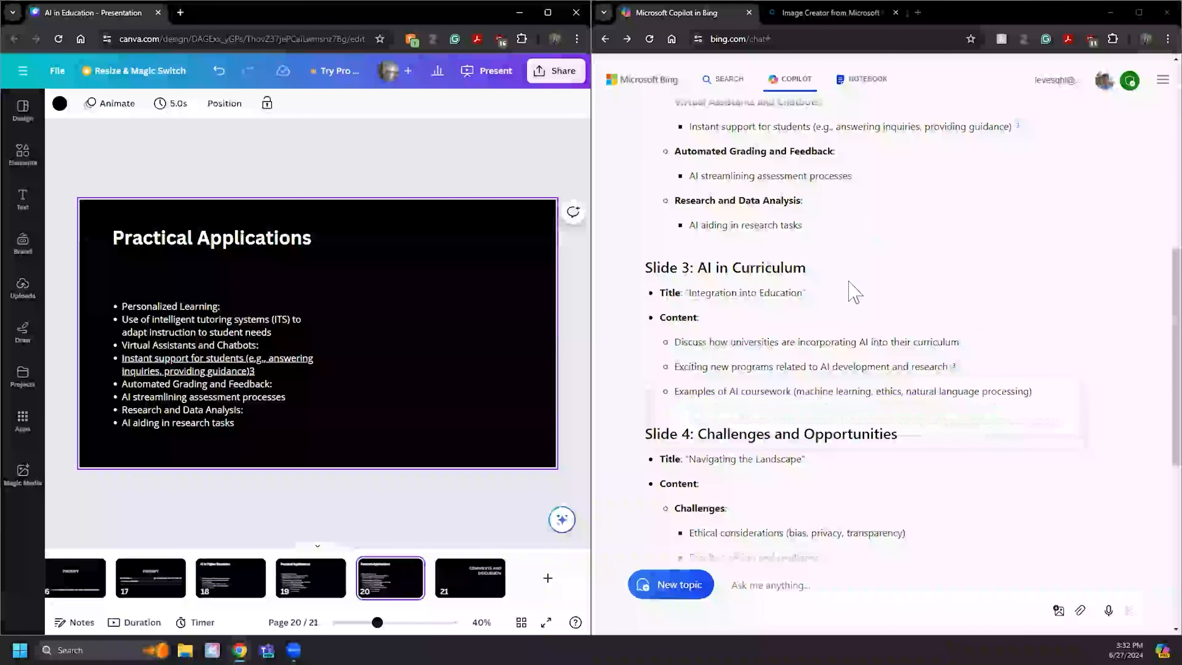
pyautogui.moveTo(801, 292); pyautogui.dragTo(688, 294)
pyautogui.hotkey('ctrl', 'c')
pyautogui.doubleClick(267, 249)
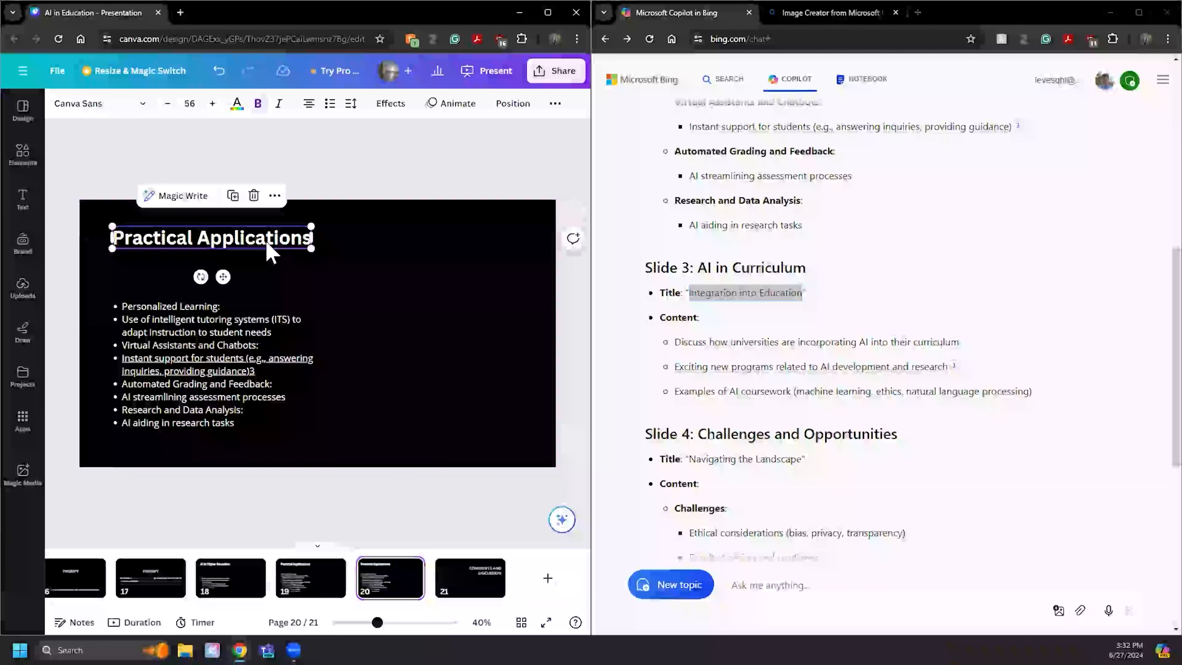
pyautogui.hotkey('ctrl', 'v')
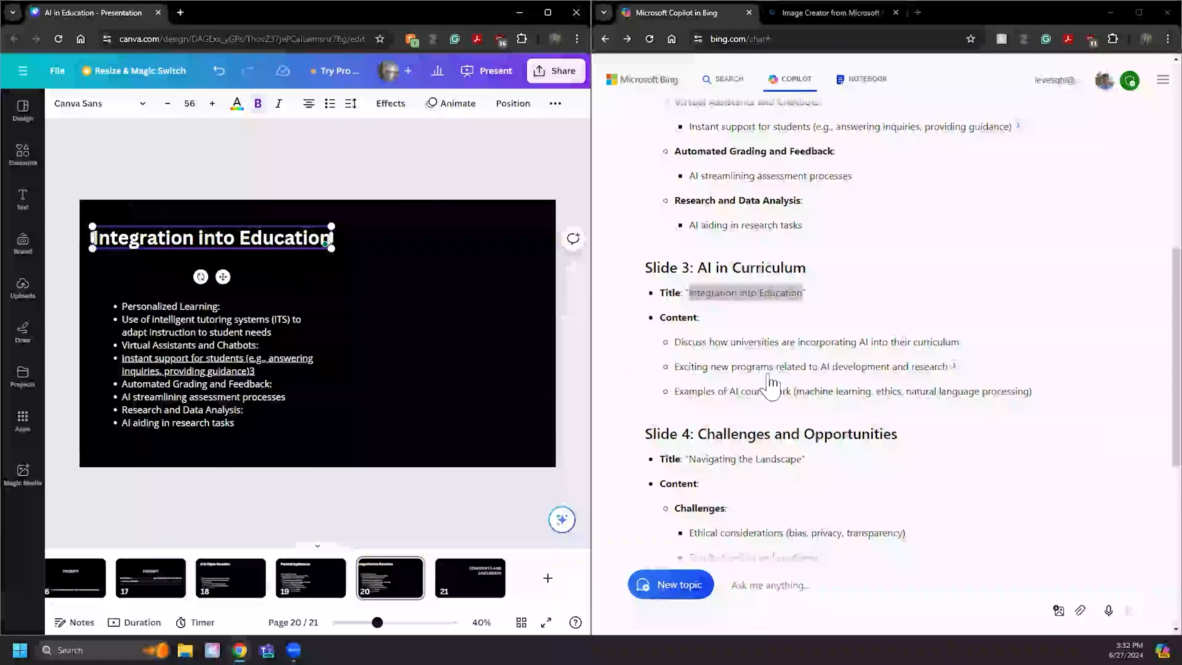
# - Replace all the bullet text on page 20 with the three content points of Copilot's Slide 3
pyautogui.click(1102, 383)
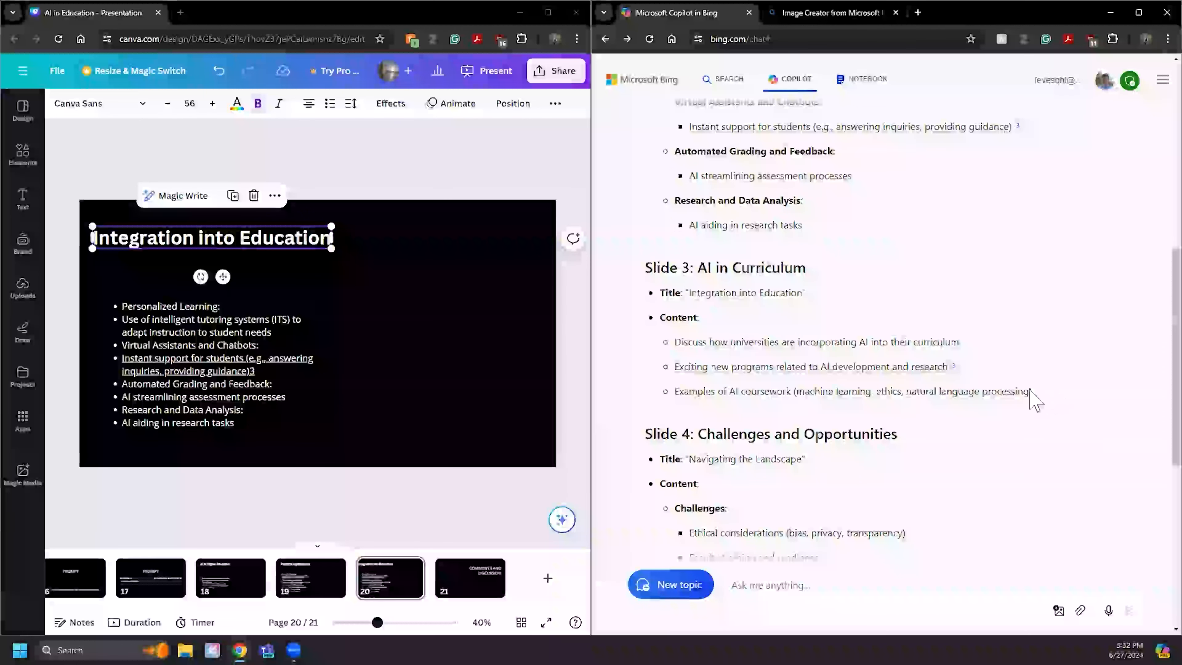
pyautogui.moveTo(1032, 394); pyautogui.dragTo(666, 344)
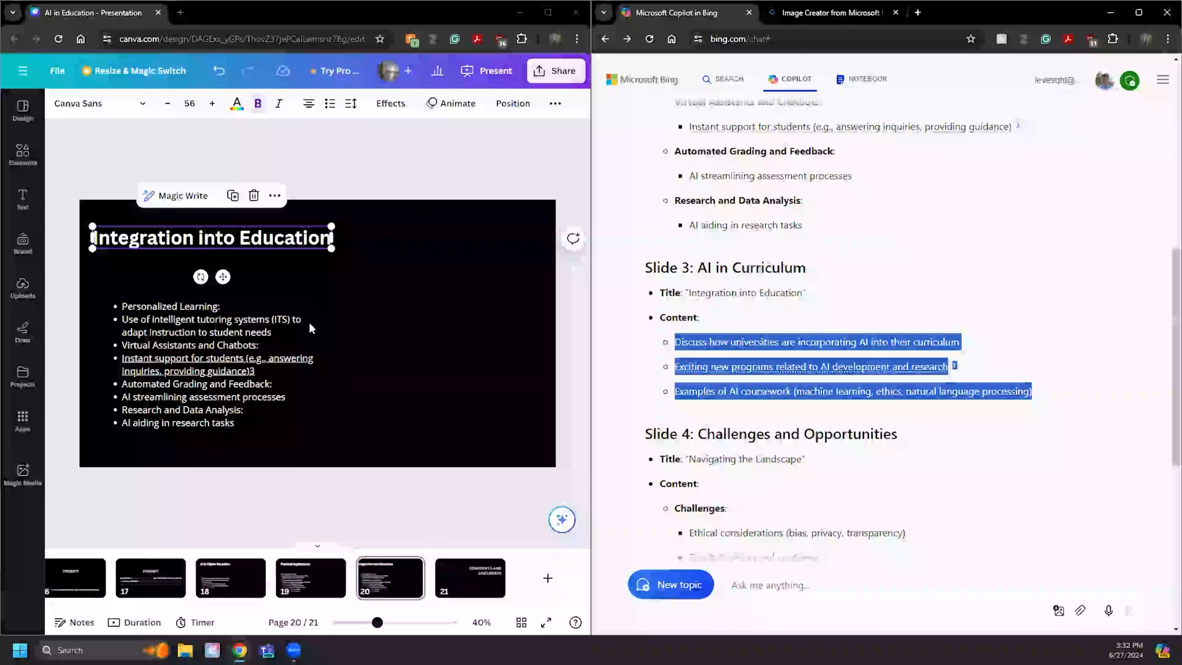
pyautogui.click(246, 331)
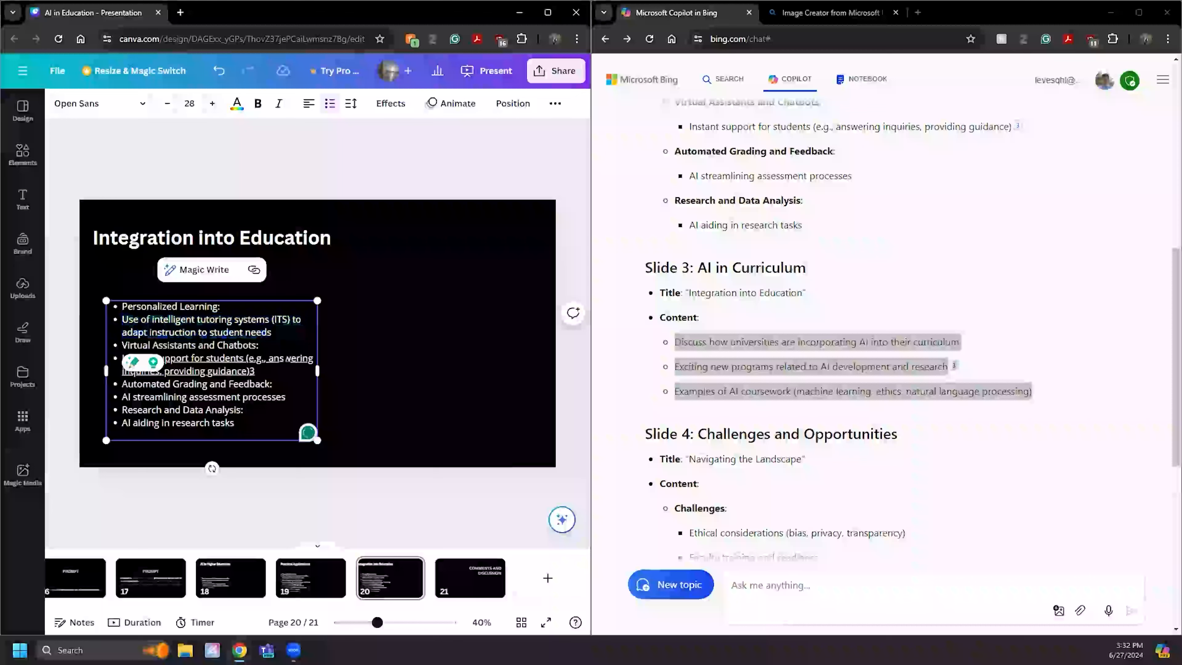
pyautogui.tripleClick(284, 346)
pyautogui.hotkey('ctrl', 'a')
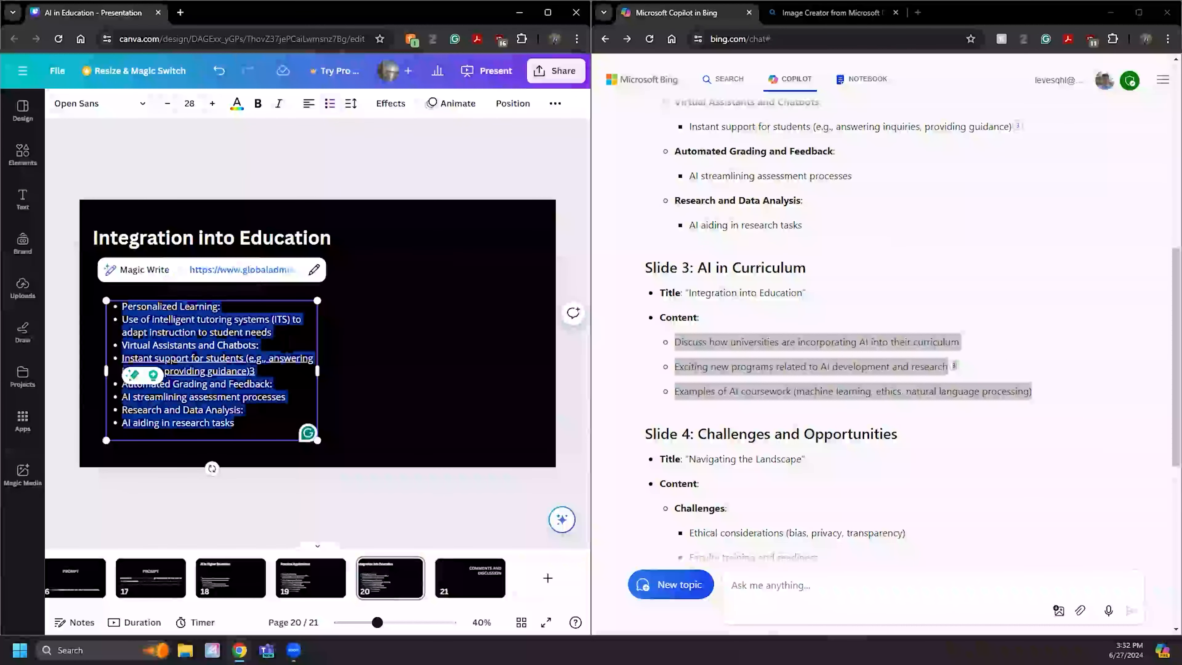
pyautogui.write('Discuss how universities are incorporating AI into their curriculum Exciting new programs related to AI development and research3 Examples of AI coursework (machine learning, ethics, natural language processing)')
pyautogui.click(1047, 438)
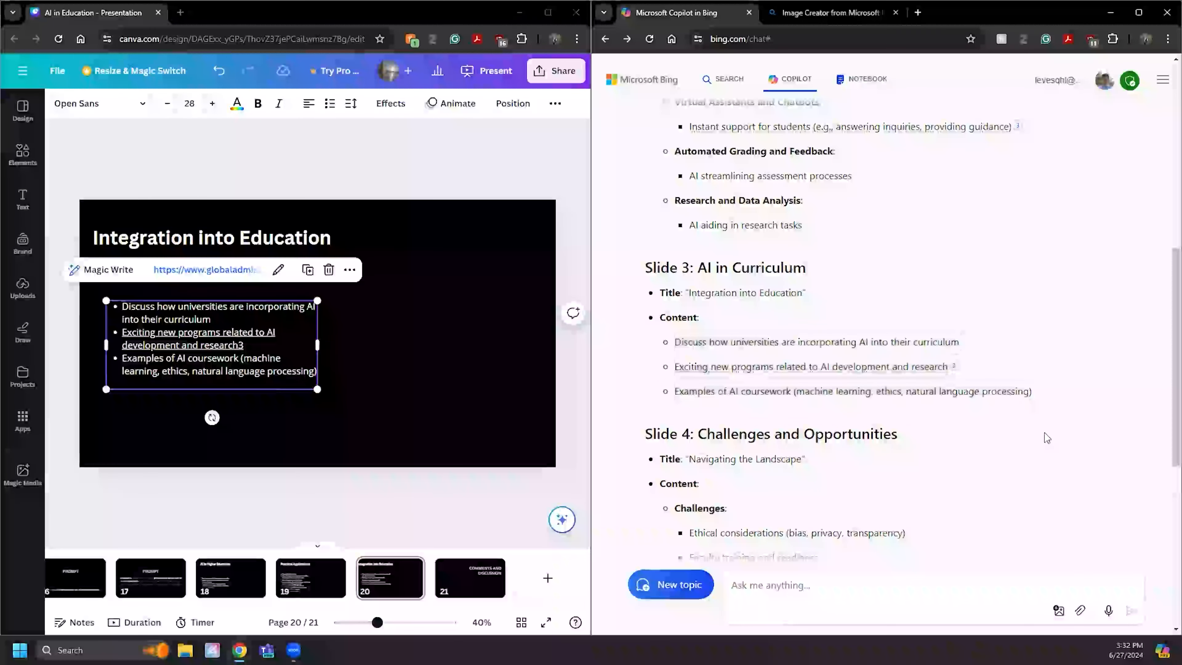
# - Delete the stray citation number 3 from the end of the second bullet on page 20
pyautogui.click(256, 333)
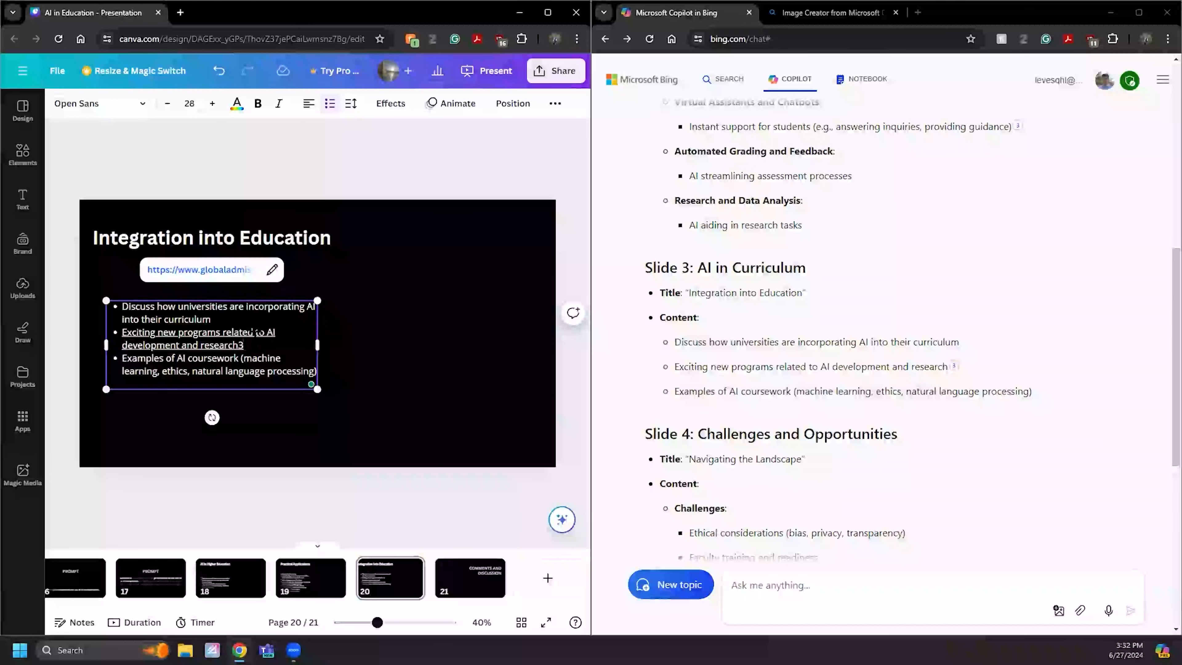
pyautogui.press('BackSpace')
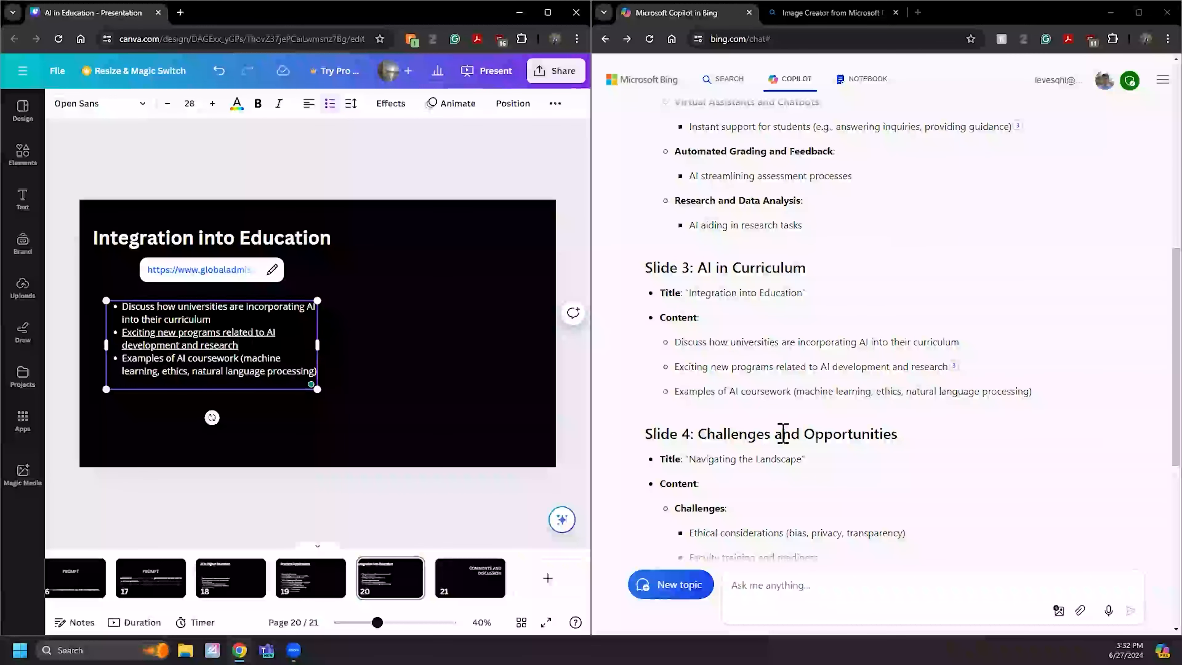
pyautogui.click(1028, 459)
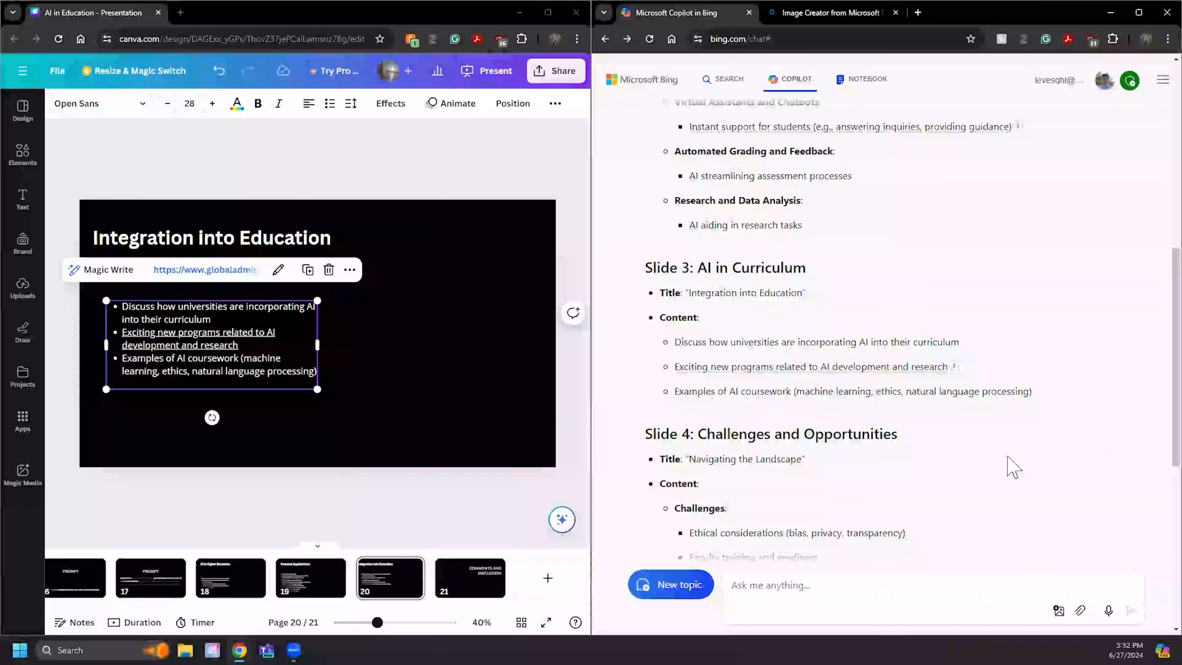
# - Duplicate page 20 and replace the copy's heading with the Slide 4 title "Navigating the Landscape"
pyautogui.rightClick(388, 577)
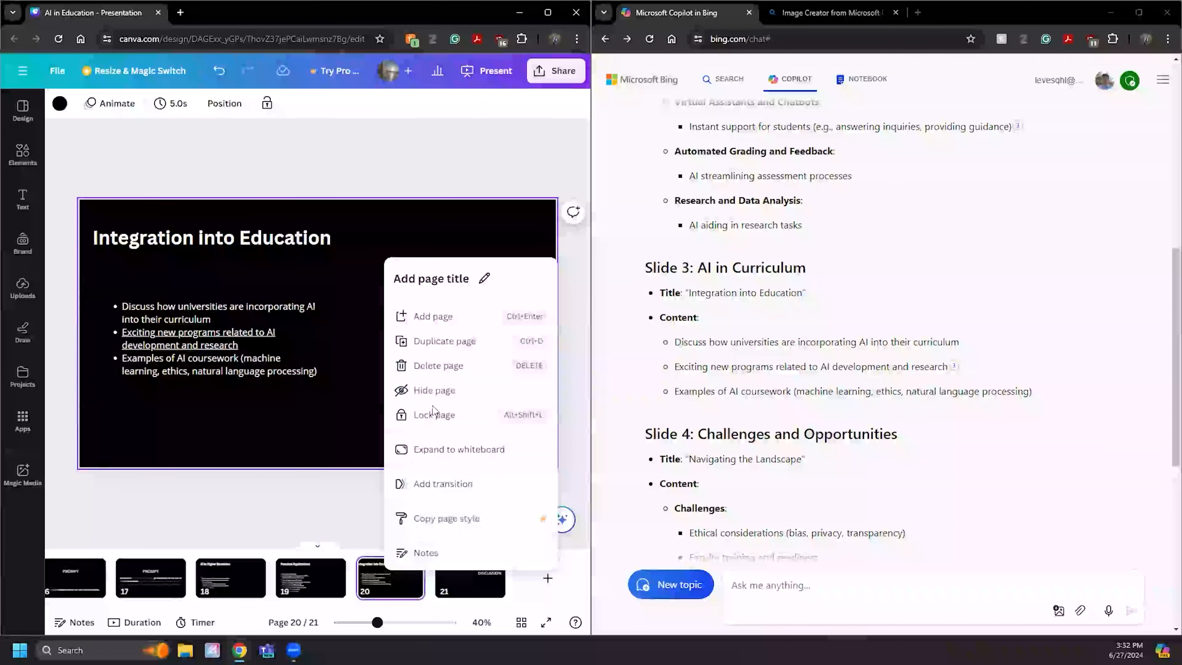
pyautogui.click(476, 341)
pyautogui.moveTo(802, 460); pyautogui.dragTo(689, 460)
pyautogui.hotkey('ctrl', 'c')
pyautogui.tripleClick(212, 238)
pyautogui.hotkey('ctrl', 'v')
# - Copy Copilot's Slide 4 challenges and opportunities content and select the bullet text box on page 21
pyautogui.scroll(-4, 879, 394)
pyautogui.moveTo(878, 392); pyautogui.dragTo(661, 258)
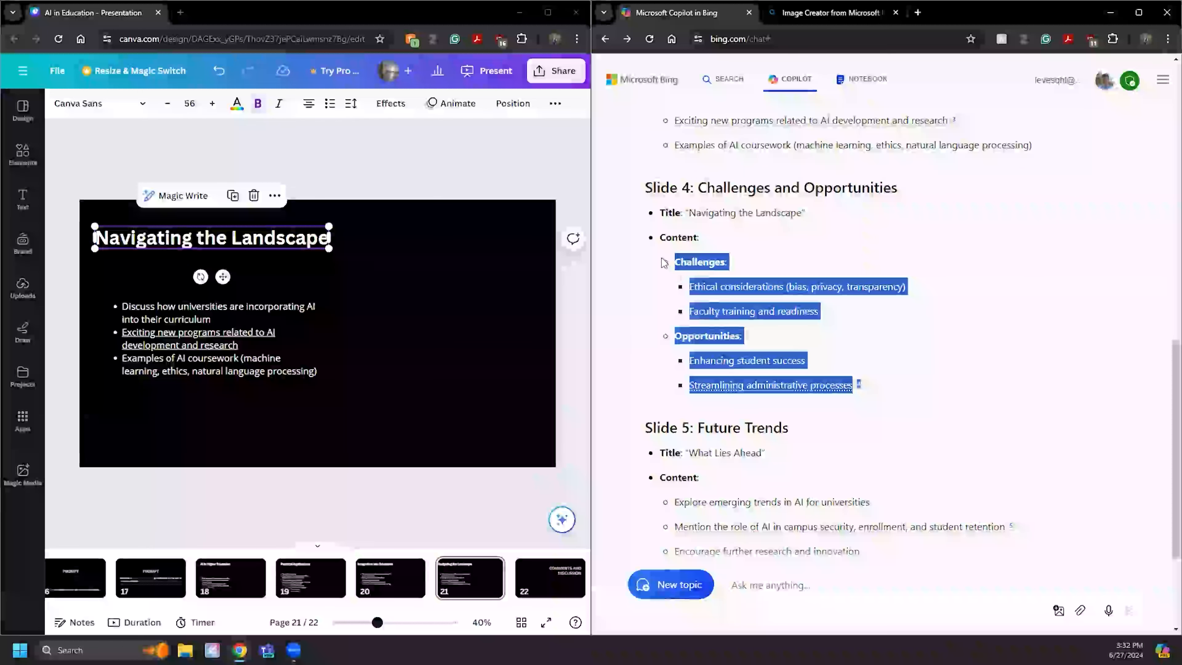
pyautogui.click(258, 334)
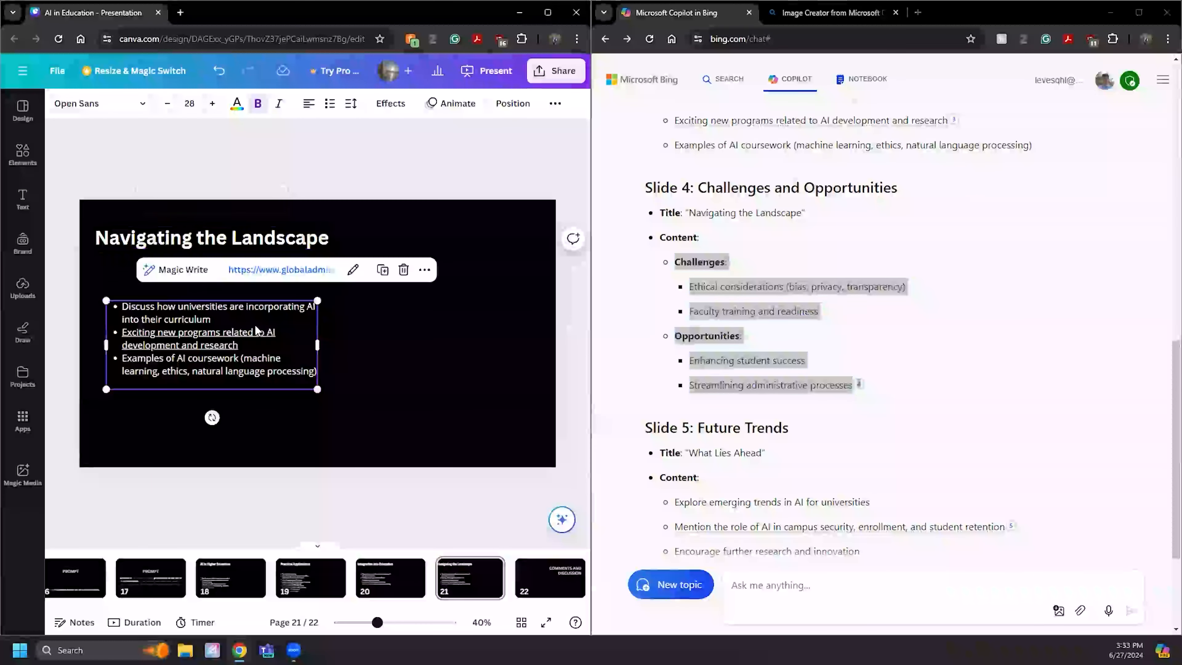
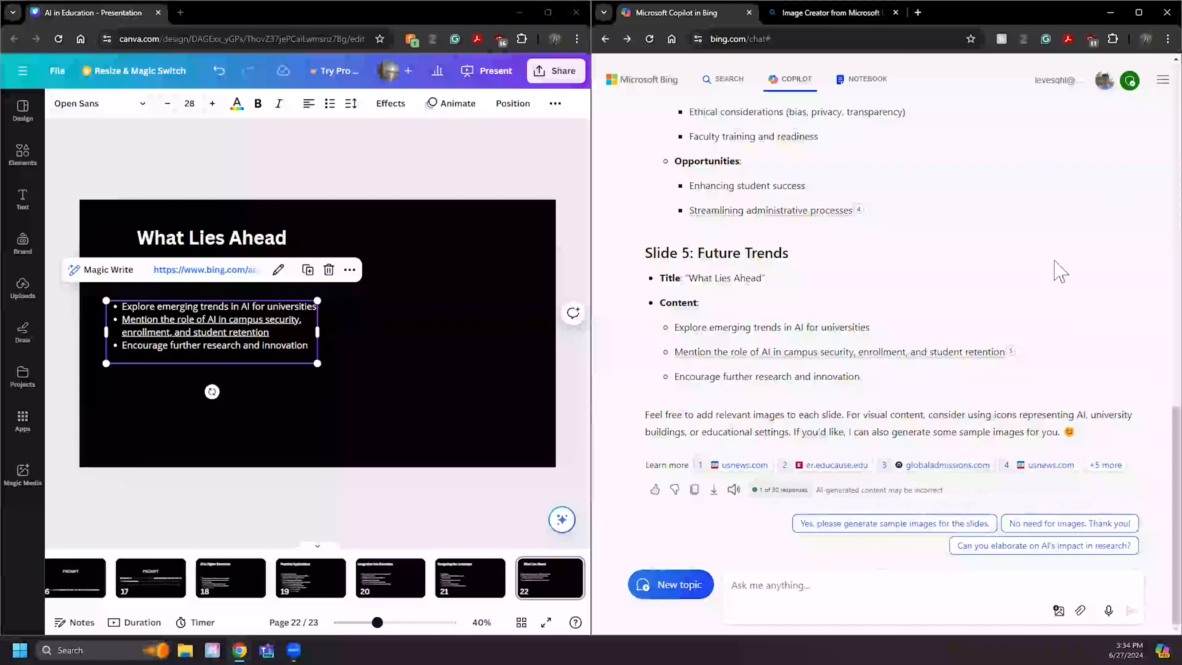
# - Review the original Copilot request, especially the part asking for prompts for generating the images
pyautogui.scroll(4, 1072, 313)
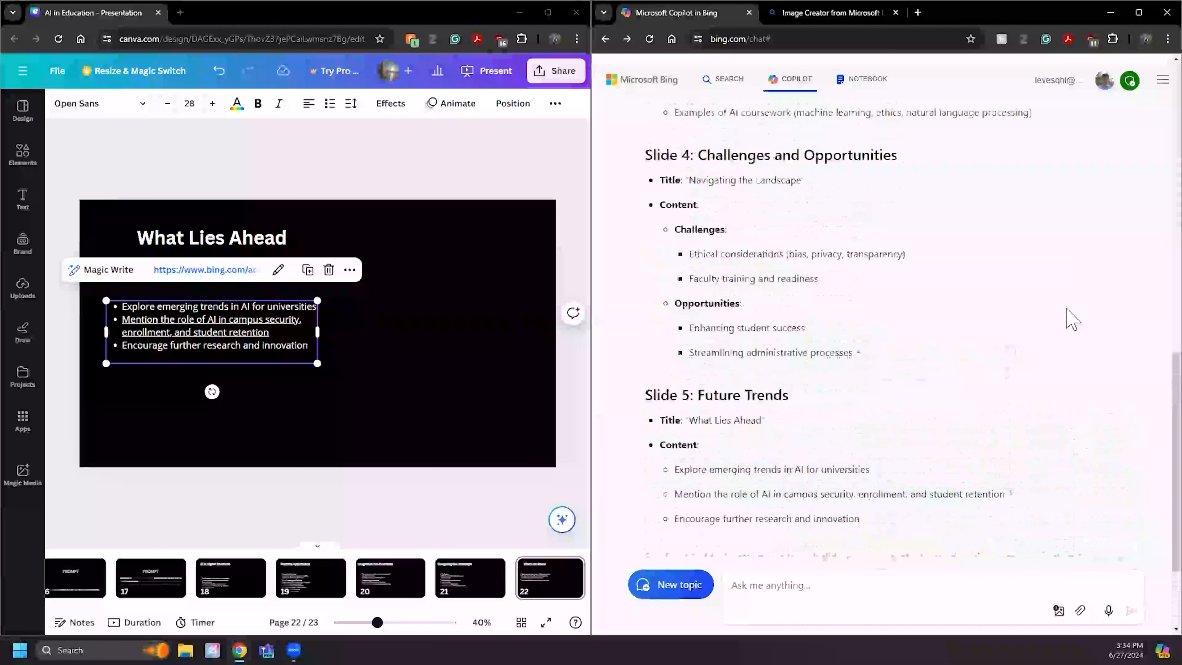
pyautogui.scroll(15, 1086, 347)
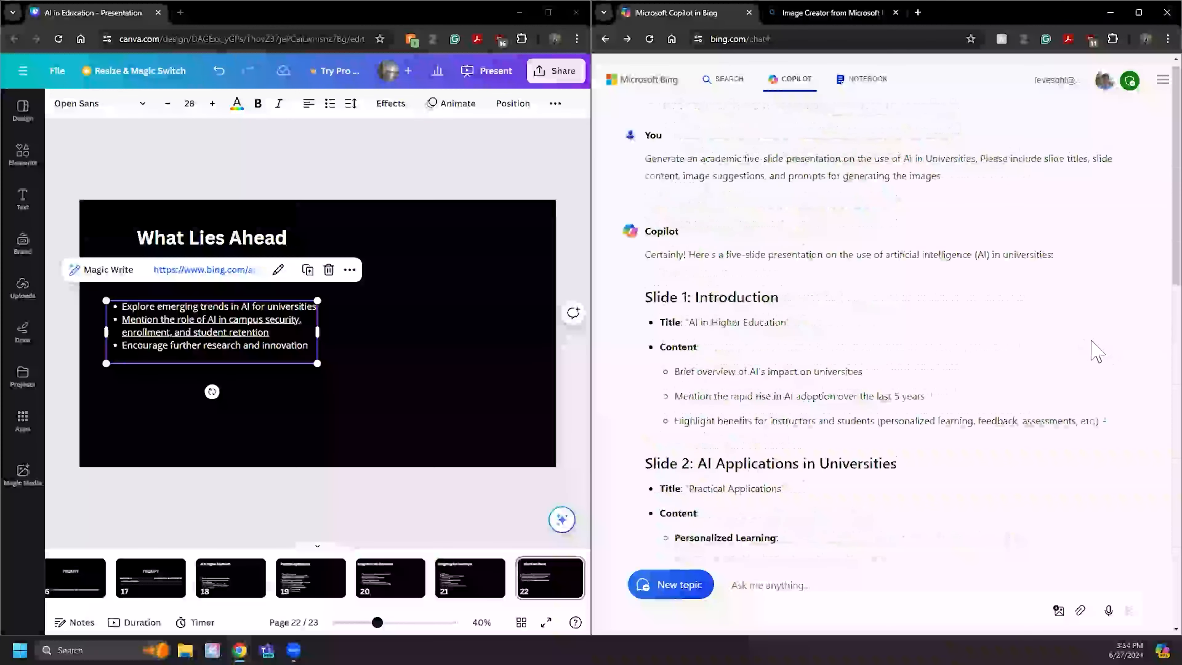
pyautogui.moveTo(949, 185); pyautogui.dragTo(769, 185)
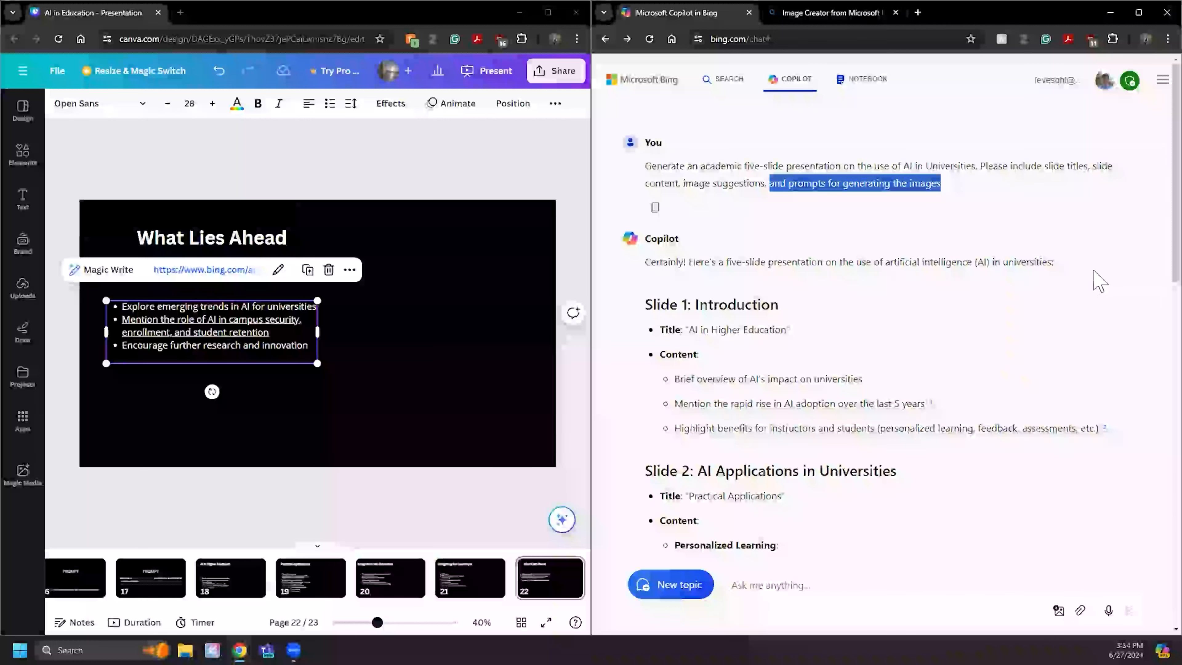
pyautogui.click(1120, 291)
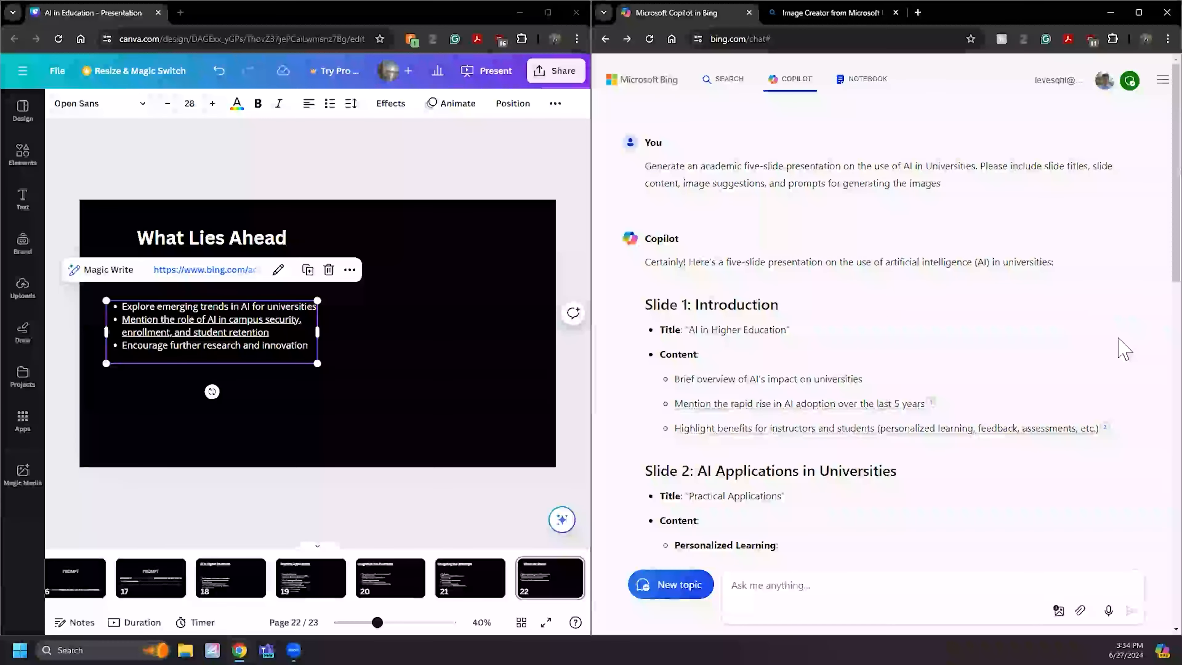
# - Answer Copilot's offer with the suggested reply "Yes, please generate sample images for the slides."
pyautogui.scroll(-15, 1119, 345)
pyautogui.scroll(-3, 1110, 355)
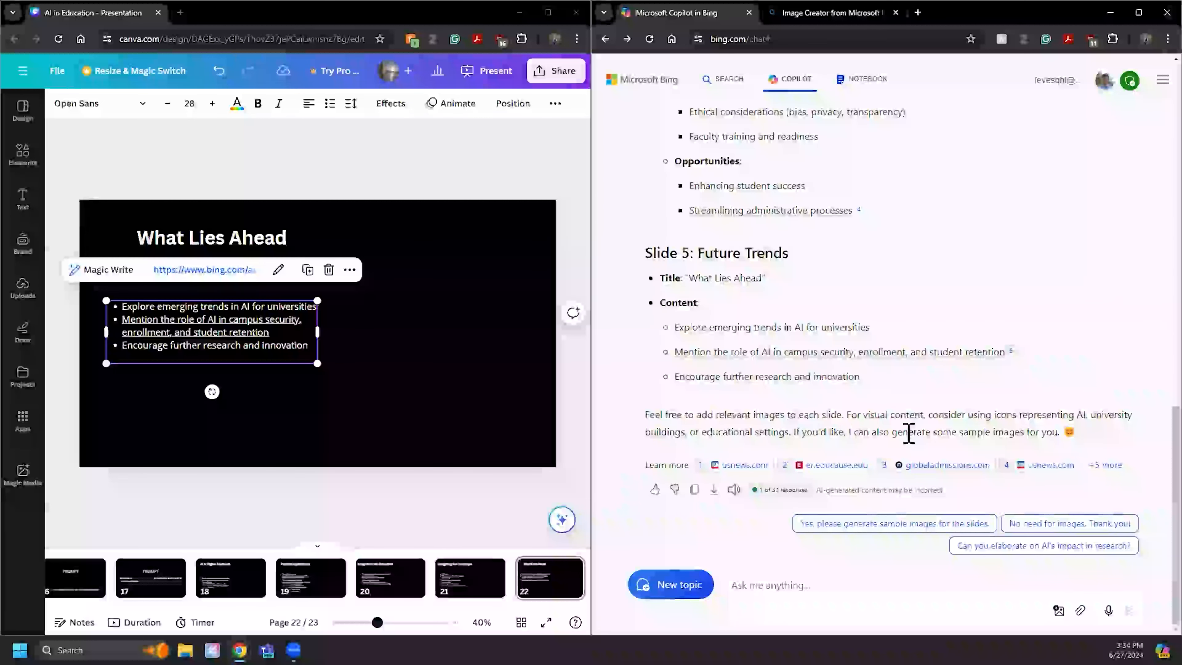
pyautogui.click(889, 525)
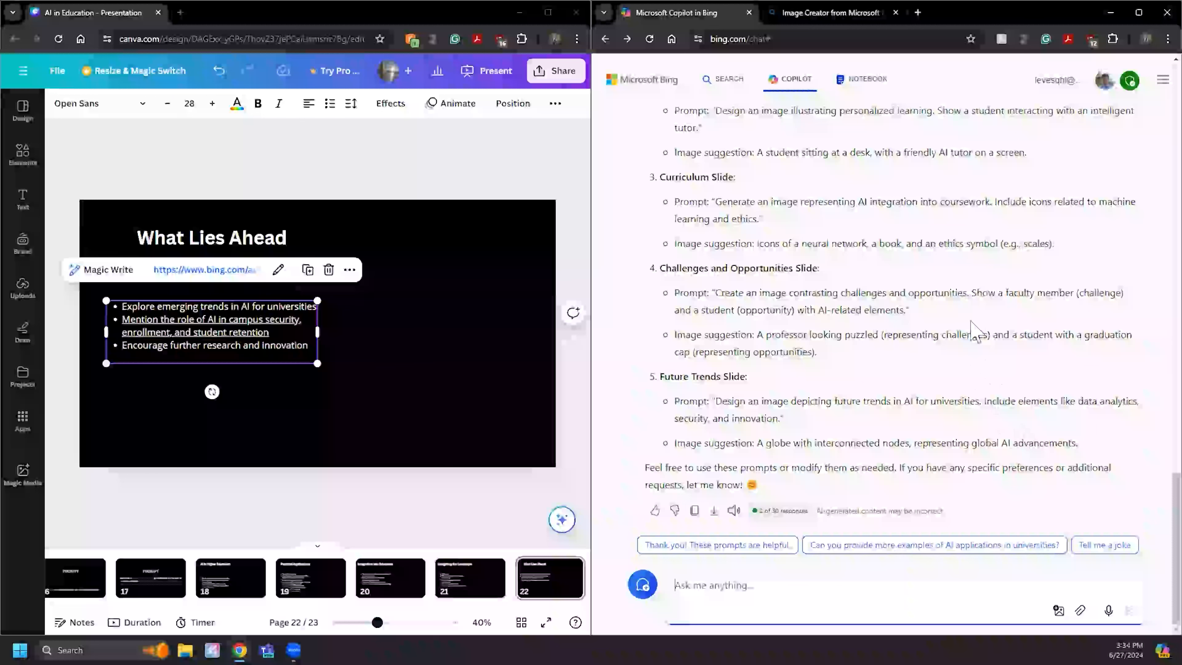
# - Generate images in Image Creator from Copilot's Introduction Slide prompt about a university campus with AI elements
pyautogui.scroll(7, 975, 326)
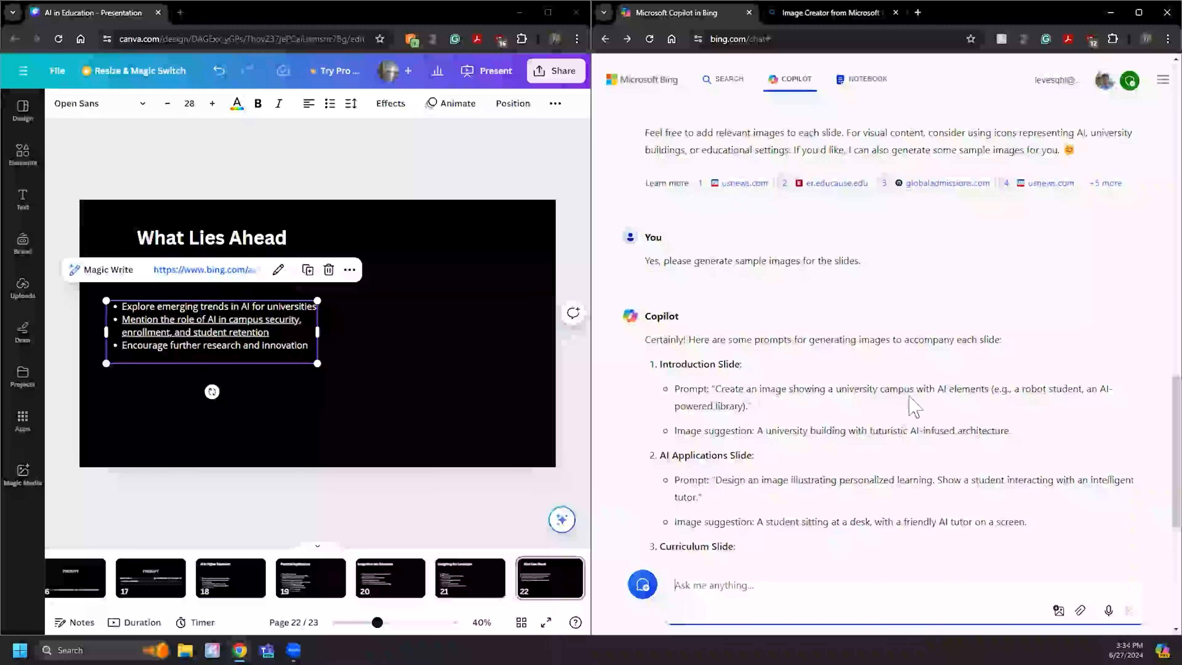
pyautogui.moveTo(752, 406); pyautogui.dragTo(714, 389)
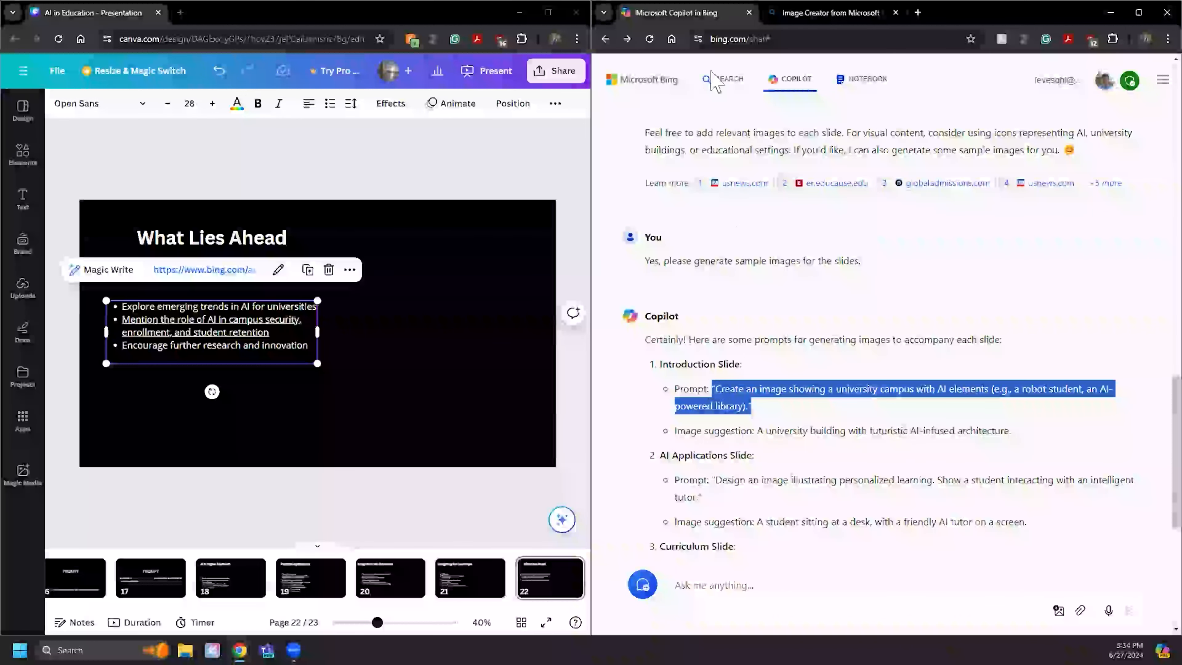
pyautogui.click(807, 14)
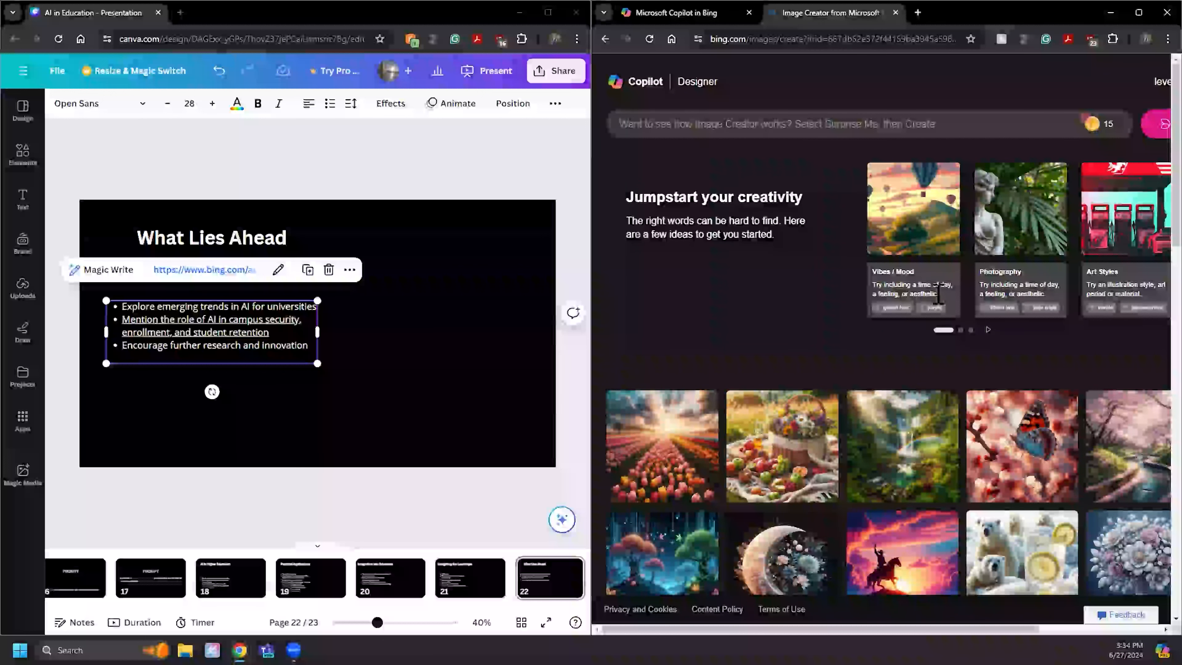
pyautogui.click(899, 128)
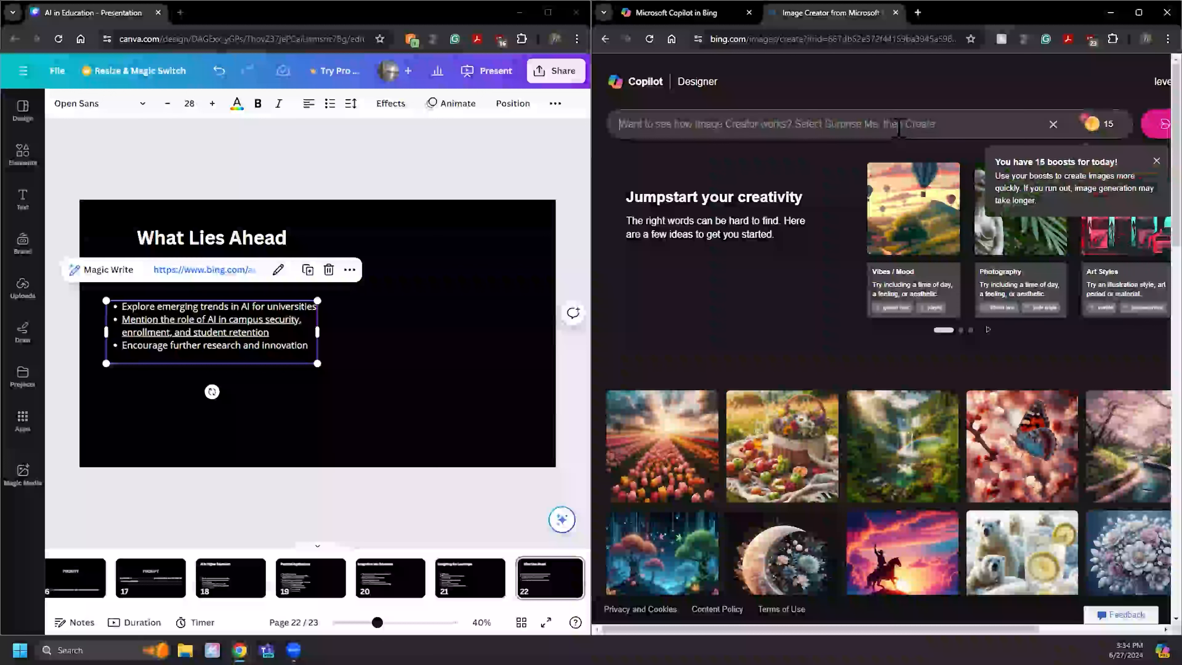
pyautogui.hotkey('ctrl', 'v')
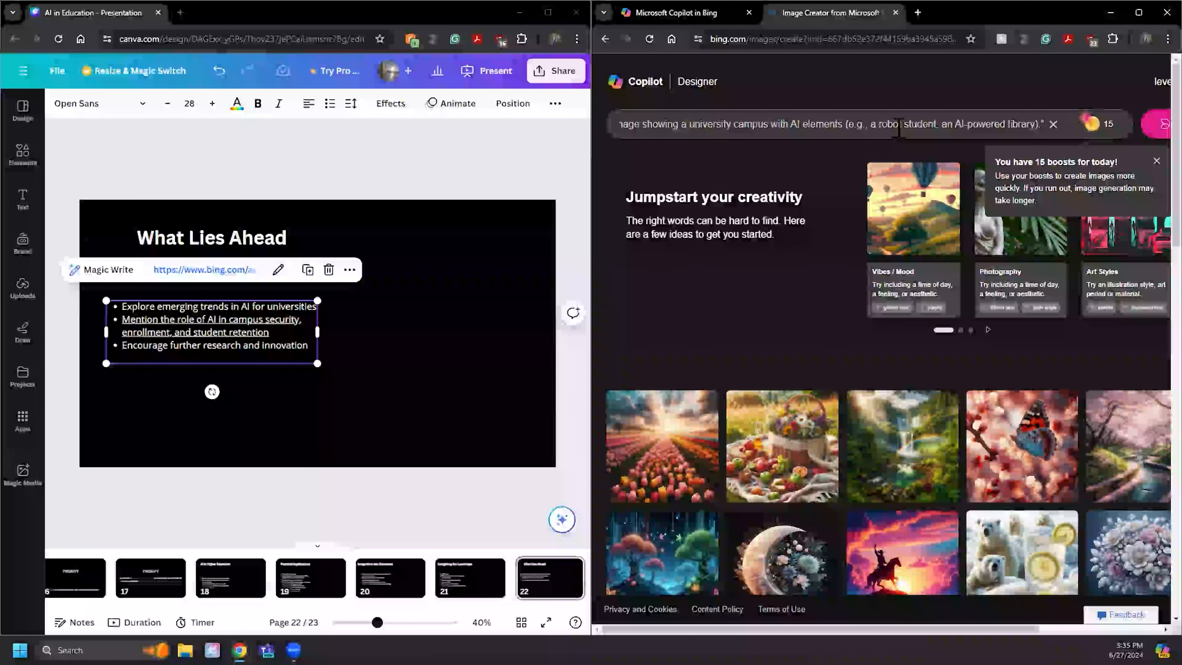
pyautogui.press('Return')
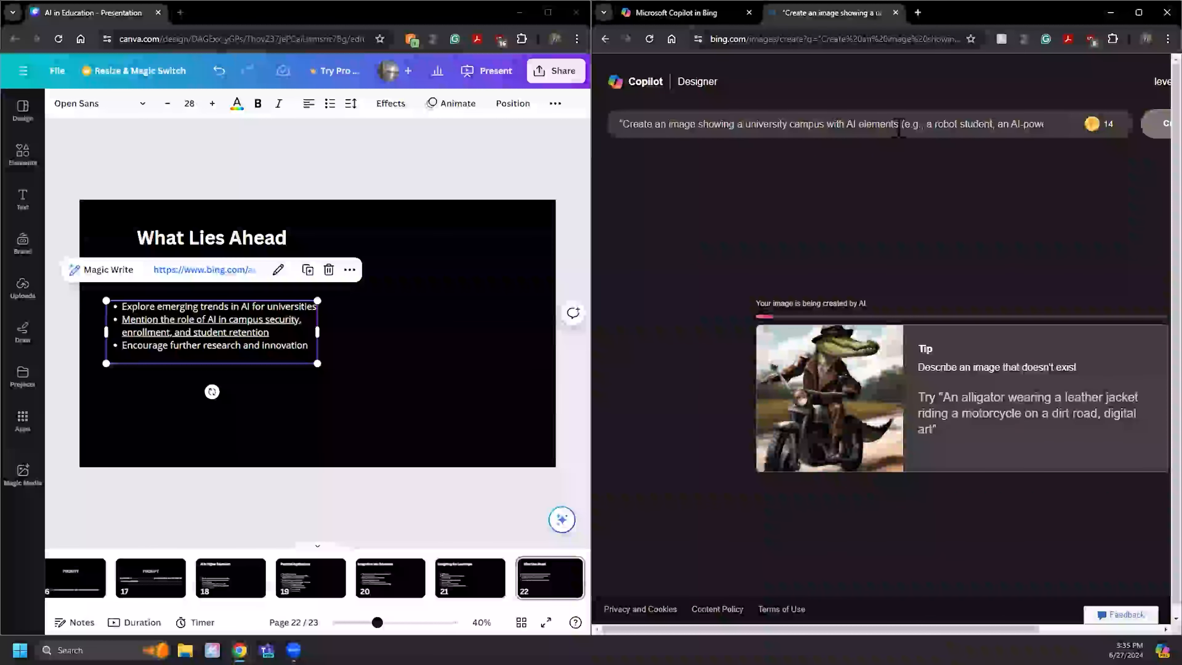
# - Go to page 18, "AI in Higher Education", in the presentation
pyautogui.hscroll(-5, 395, 577)
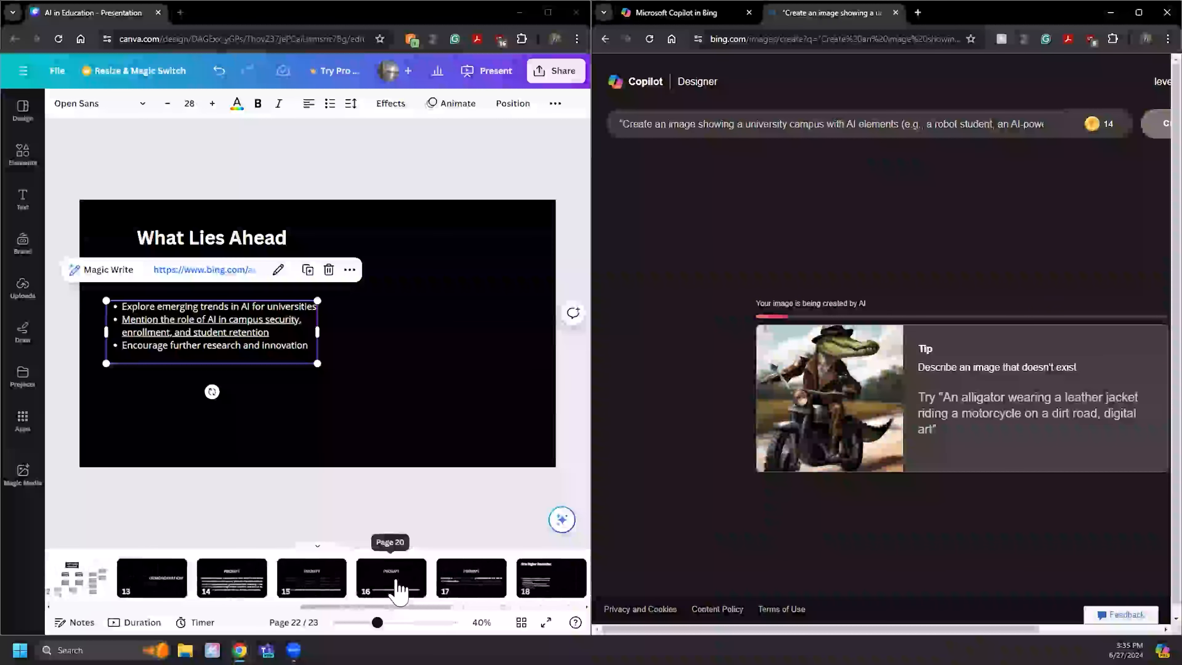
pyautogui.hscroll(4, 396, 582)
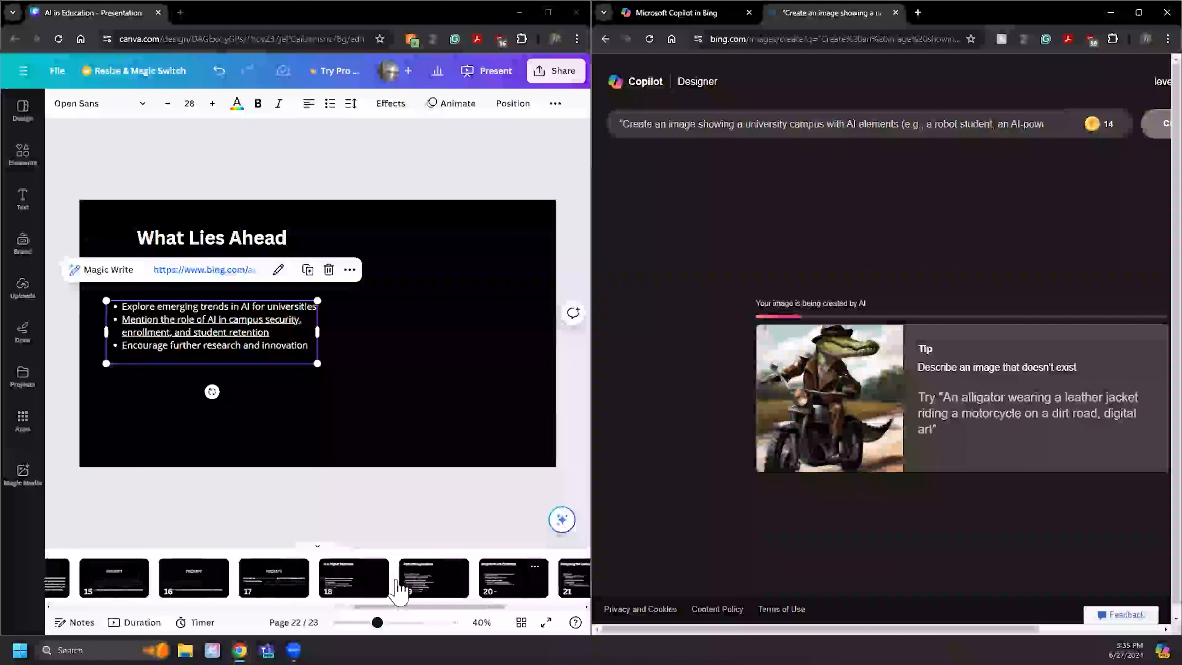
pyautogui.click(351, 584)
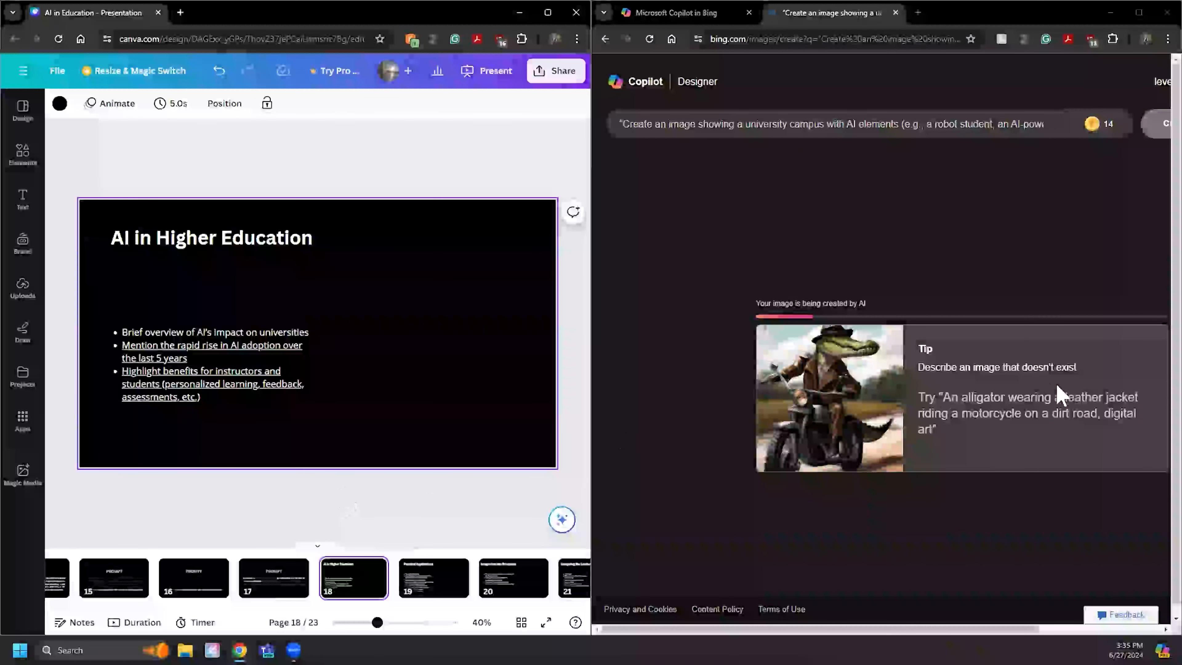
pyautogui.click(272, 383)
pyautogui.tripleClick(218, 386)
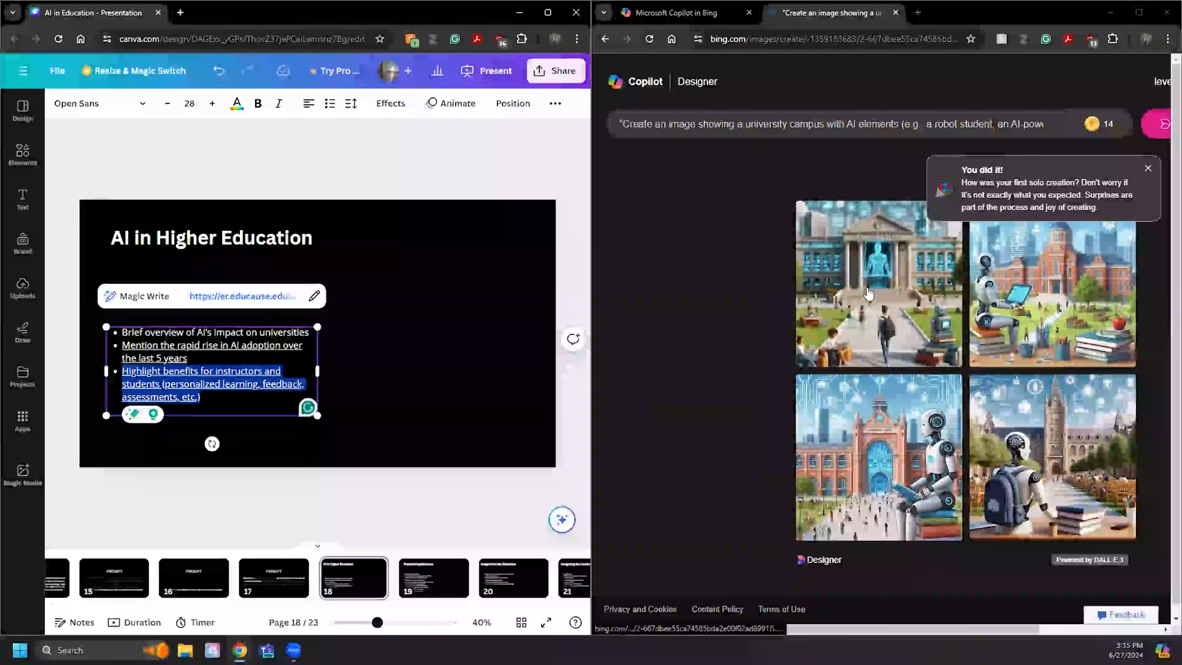
pyautogui.click(503, 335)
# - Copy the generated image of the university building with the glowing figure onto page 18 and place it beside the bullet text
pyautogui.click(876, 272)
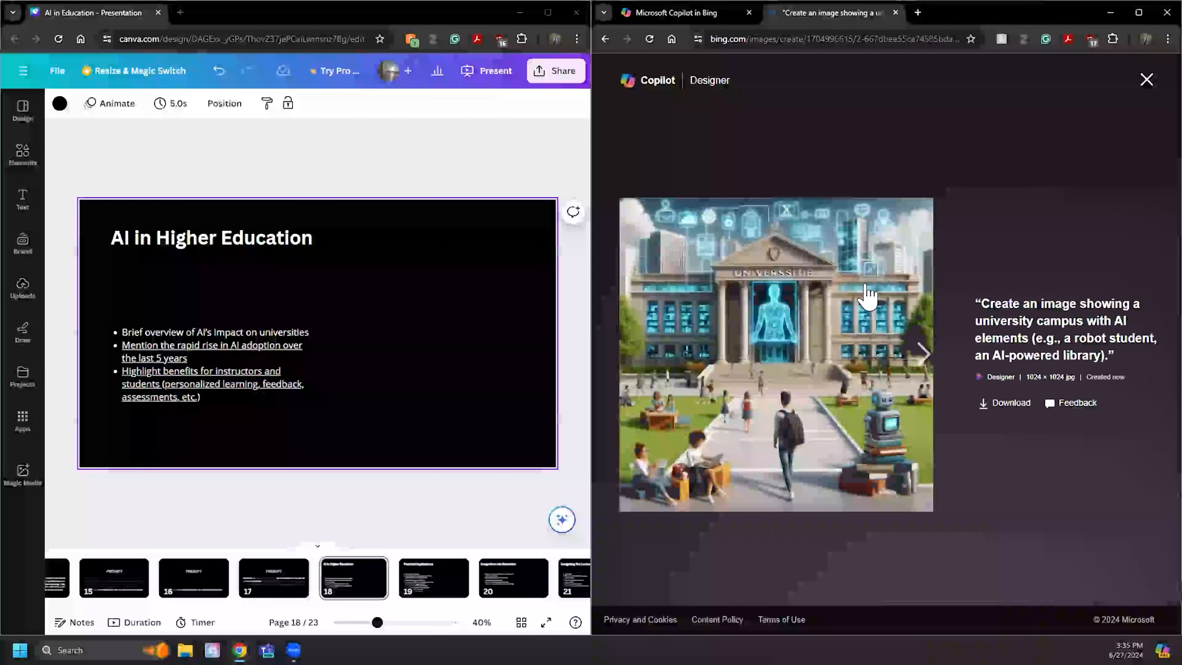
pyautogui.rightClick(805, 307)
pyautogui.click(858, 357)
pyautogui.click(446, 330)
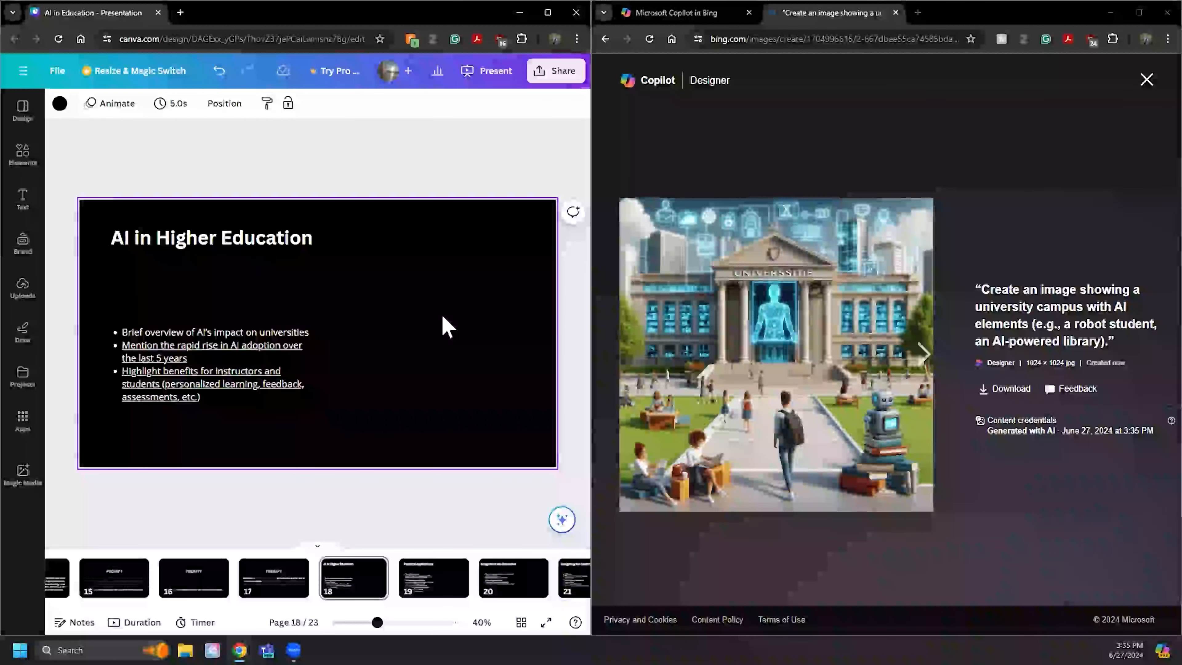
pyautogui.hotkey('ctrl', 'v')
pyautogui.moveTo(377, 319); pyautogui.dragTo(486, 323)
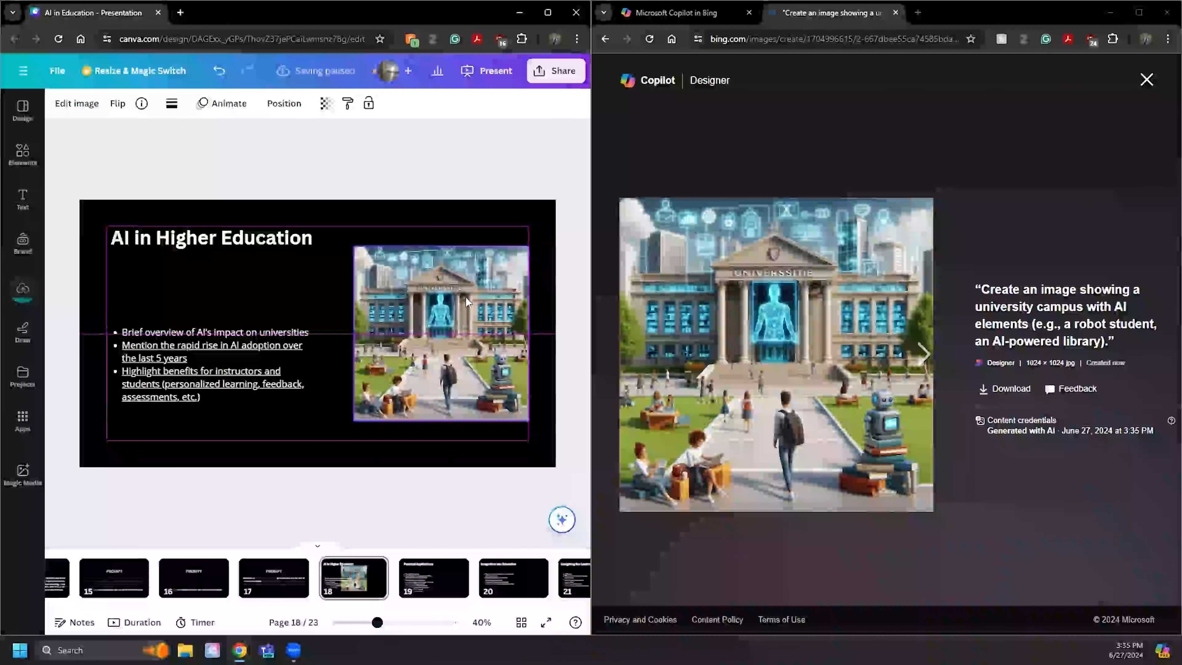
pyautogui.click(410, 141)
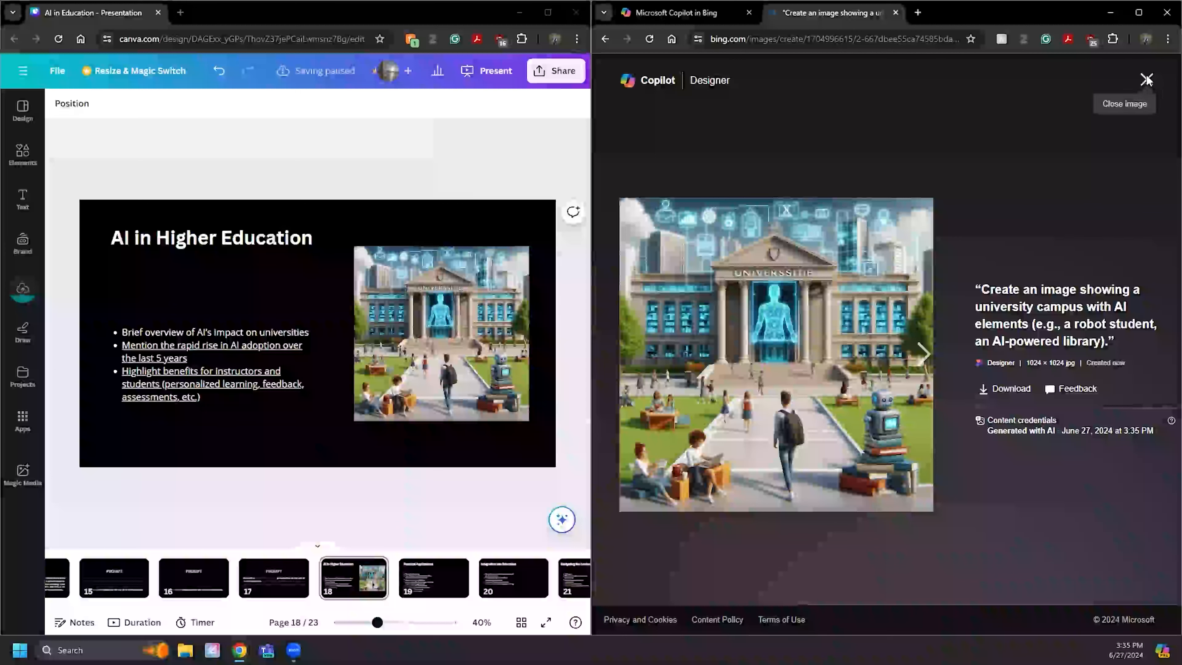
# - Generate images in Image Creator from Copilot's AI Applications Slide prompt about personalized learning with an intelligent tutor
pyautogui.click(1147, 80)
pyautogui.click(716, 13)
pyautogui.scroll(-4, 740, 280)
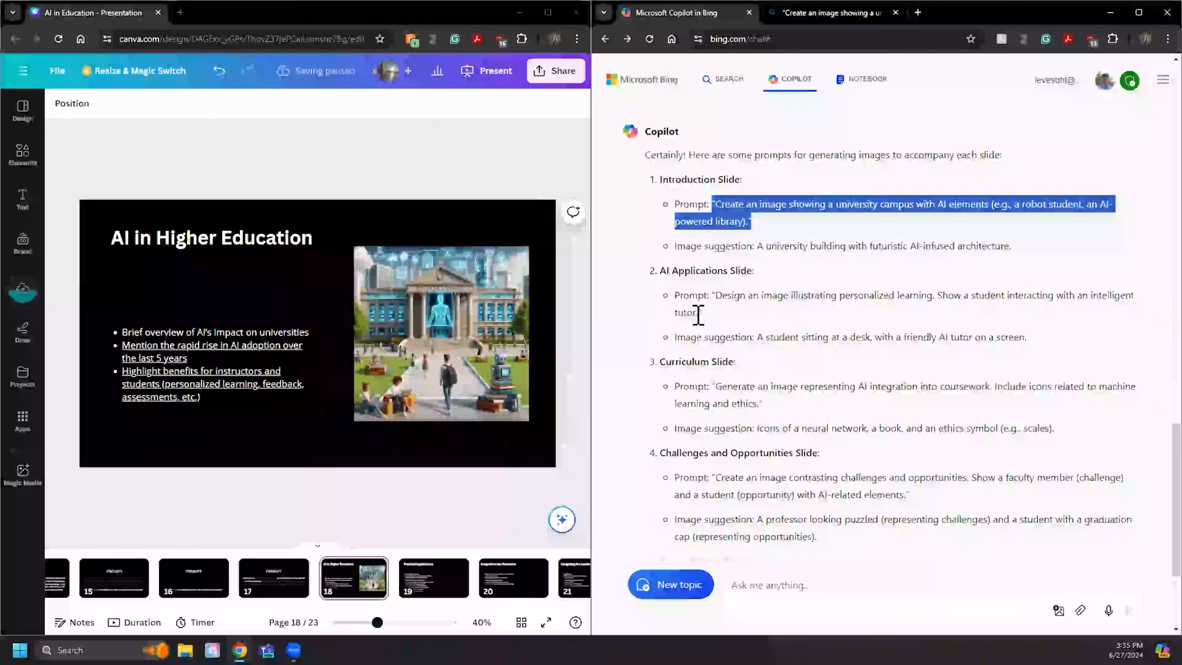
pyautogui.moveTo(705, 320); pyautogui.dragTo(719, 290)
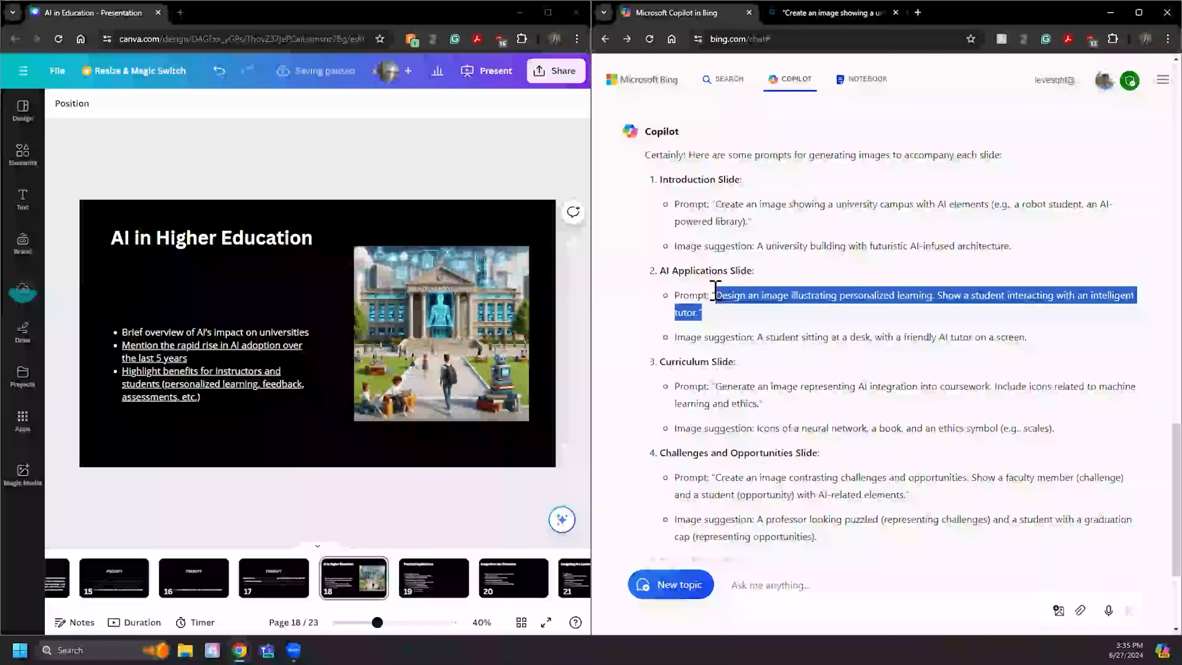
pyautogui.click(866, 13)
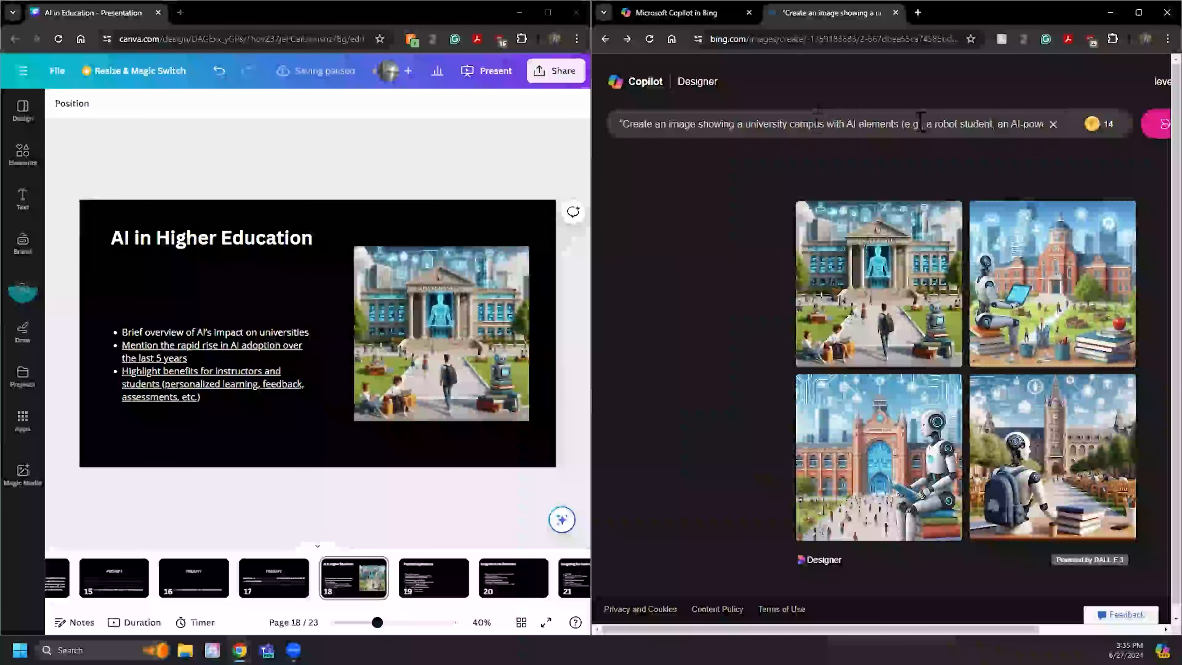
pyautogui.doubleClick(944, 125)
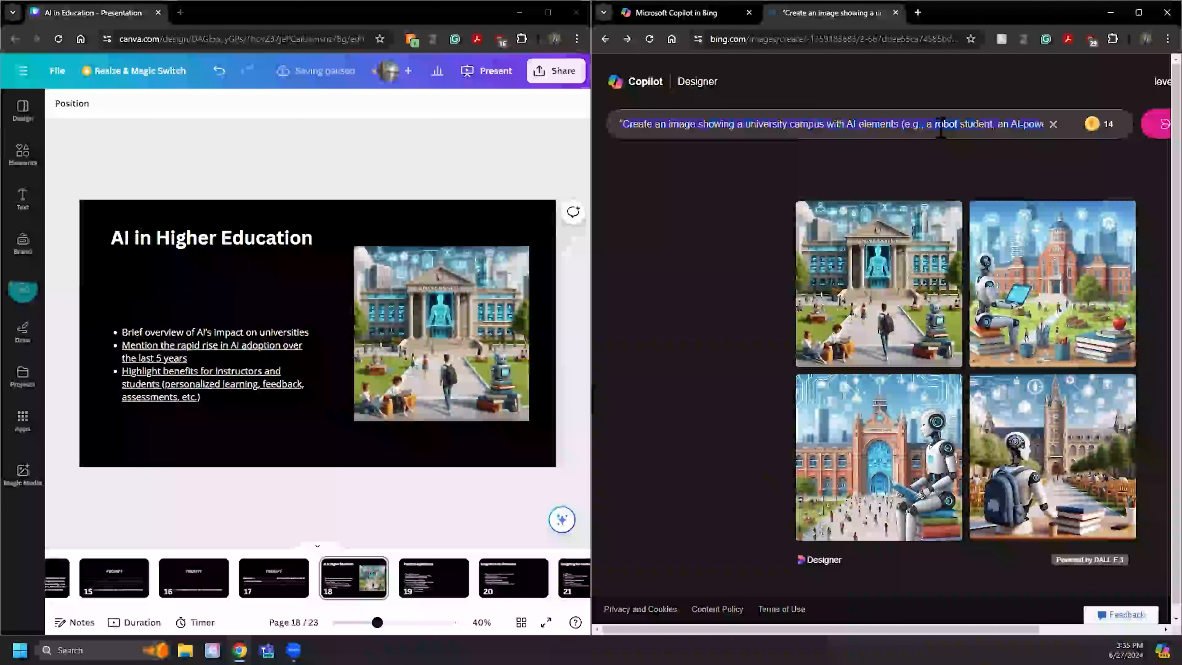
pyautogui.hotkey('ctrl', 'a')
pyautogui.hotkey('ctrl', 'v')
pyautogui.press('Return')
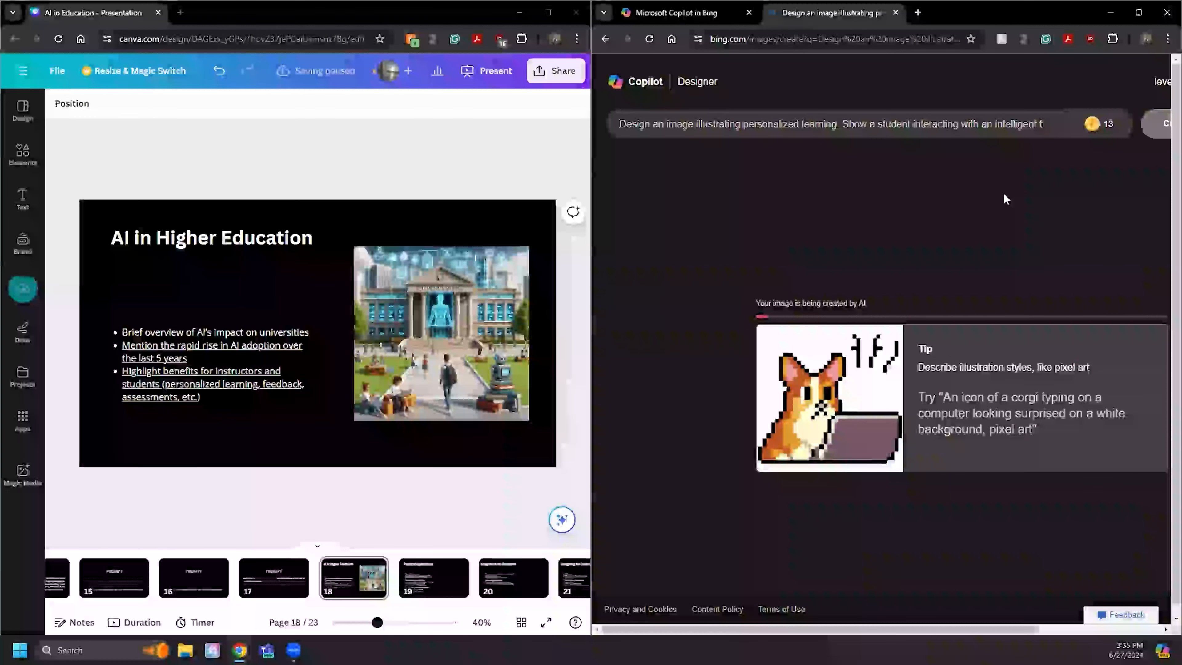
# - Copy the first personalized learning image onto page 19, "Practical Applications", and place it beside the bullet text
pyautogui.click(426, 584)
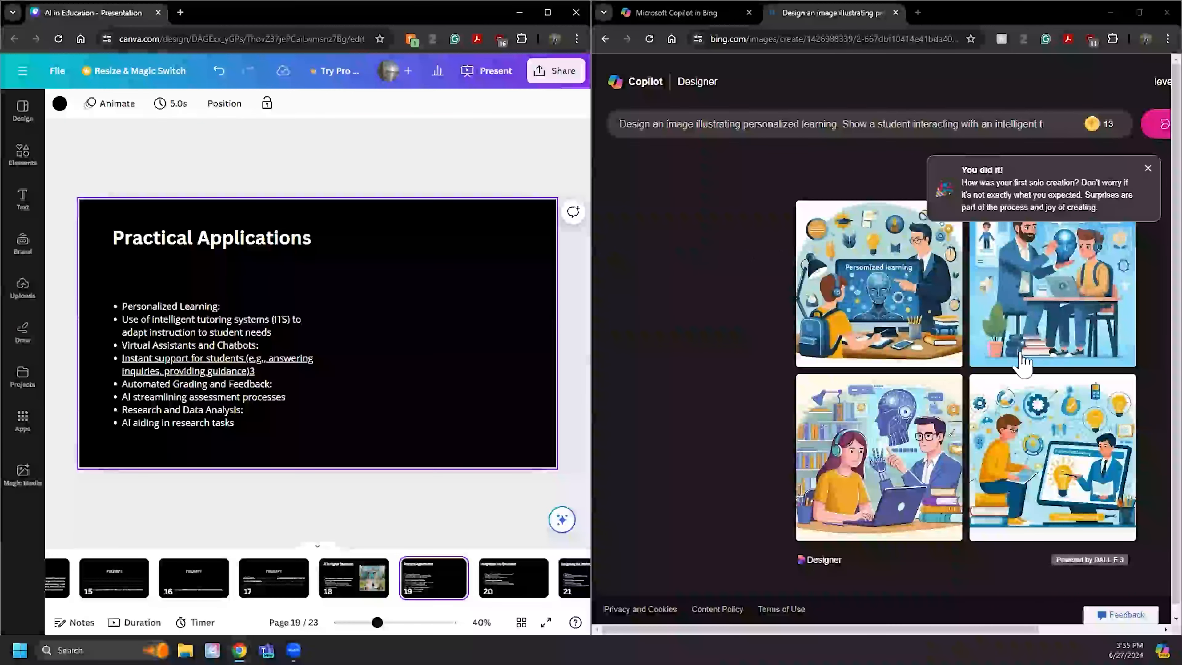
pyautogui.click(905, 315)
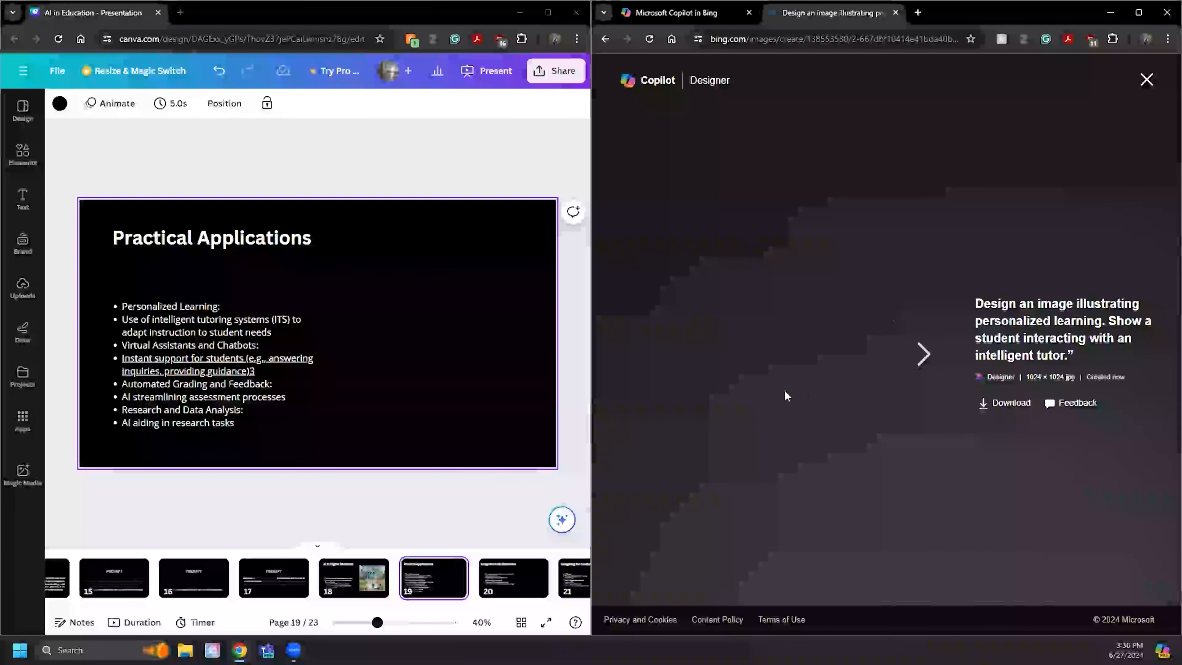
pyautogui.rightClick(749, 338)
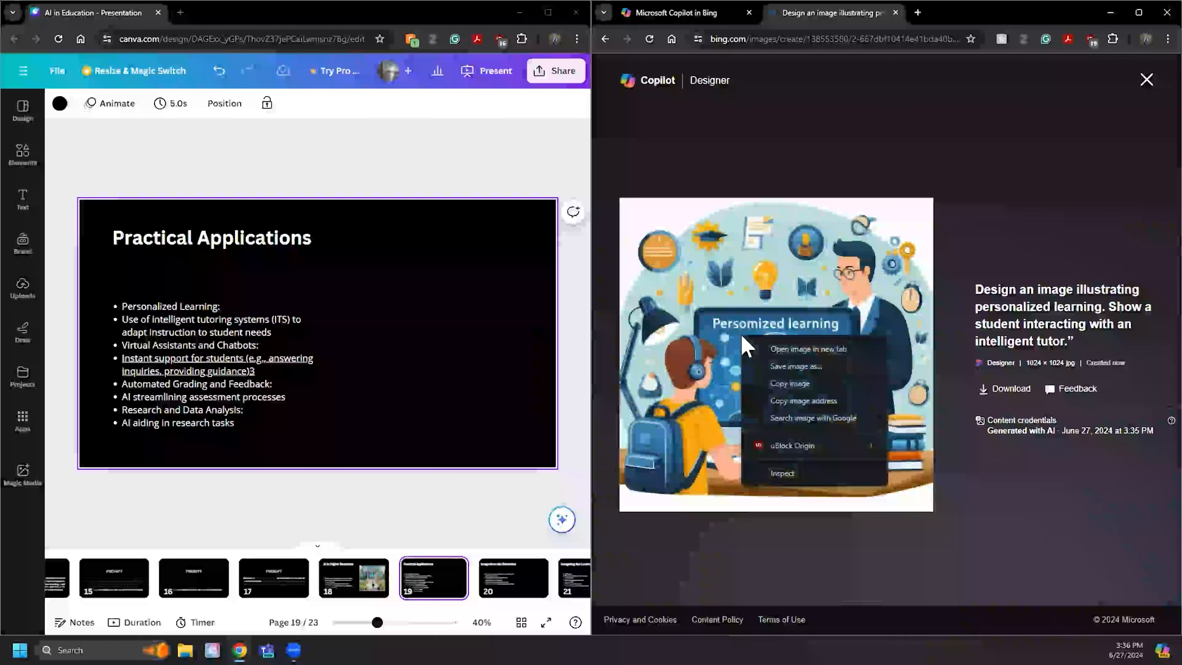
pyautogui.click(792, 386)
pyautogui.click(463, 313)
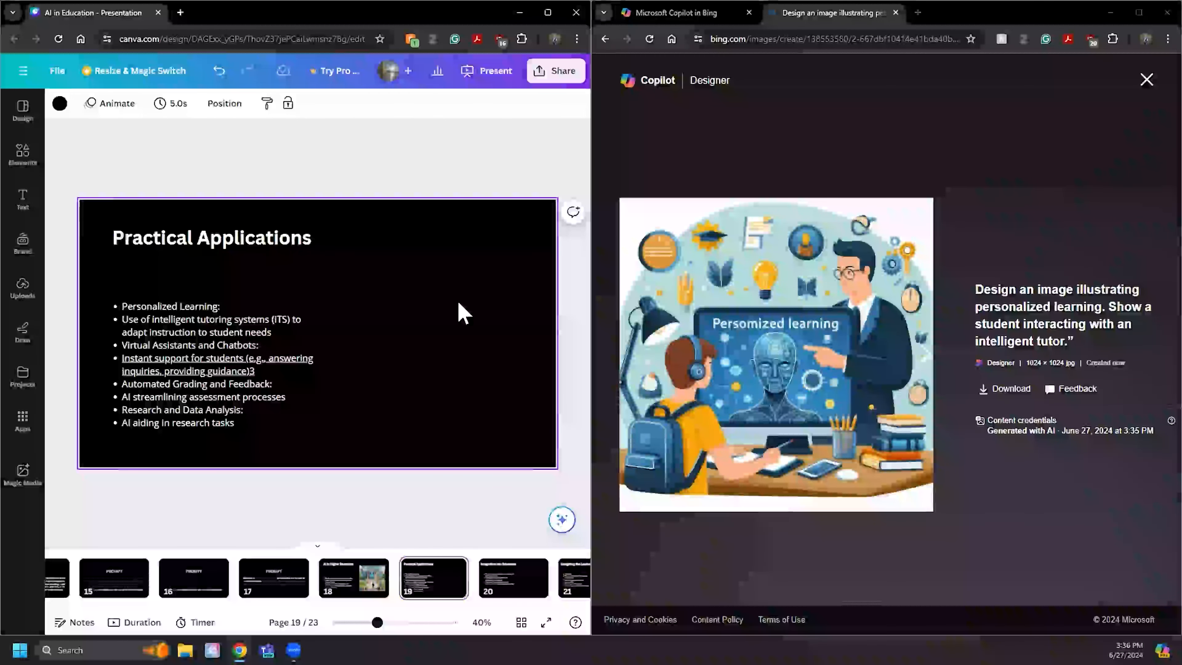
pyautogui.hotkey('ctrl', 'v')
pyautogui.moveTo(387, 315); pyautogui.dragTo(508, 315)
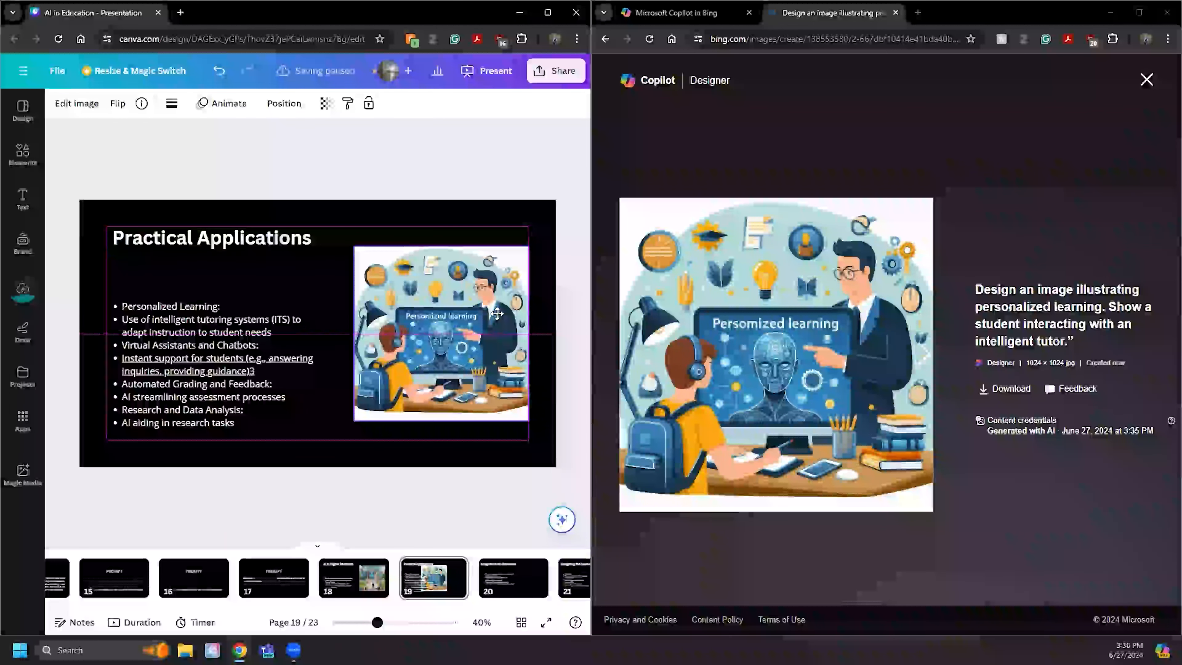
# - Open page 20, "Integration into Education", and generate images from Copilot's Curriculum Slide prompt about AI integration into coursework
pyautogui.click(512, 574)
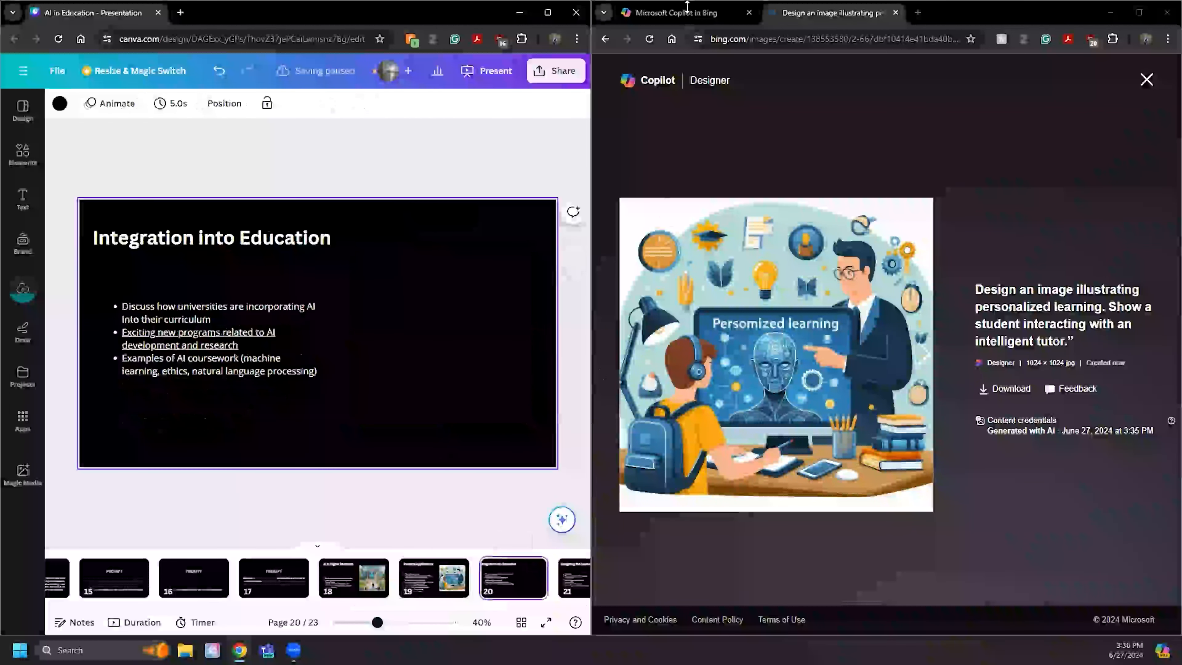
pyautogui.click(684, 14)
pyautogui.scroll(-1, 793, 371)
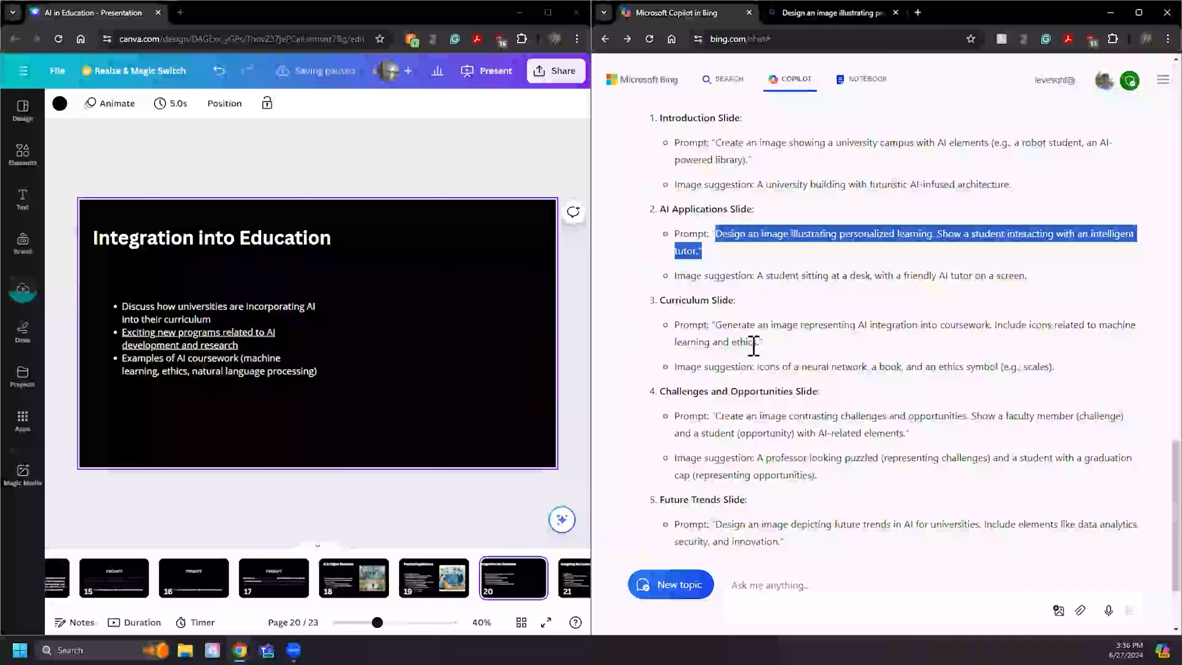
pyautogui.moveTo(758, 345); pyautogui.dragTo(713, 326)
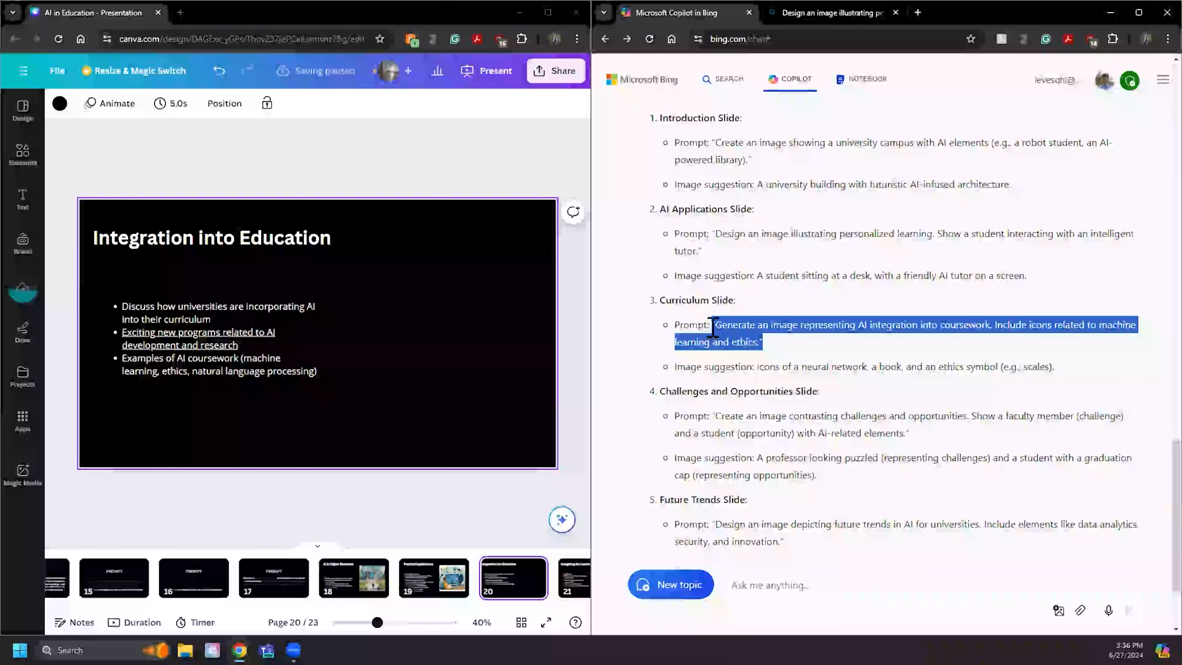
pyautogui.click(842, 14)
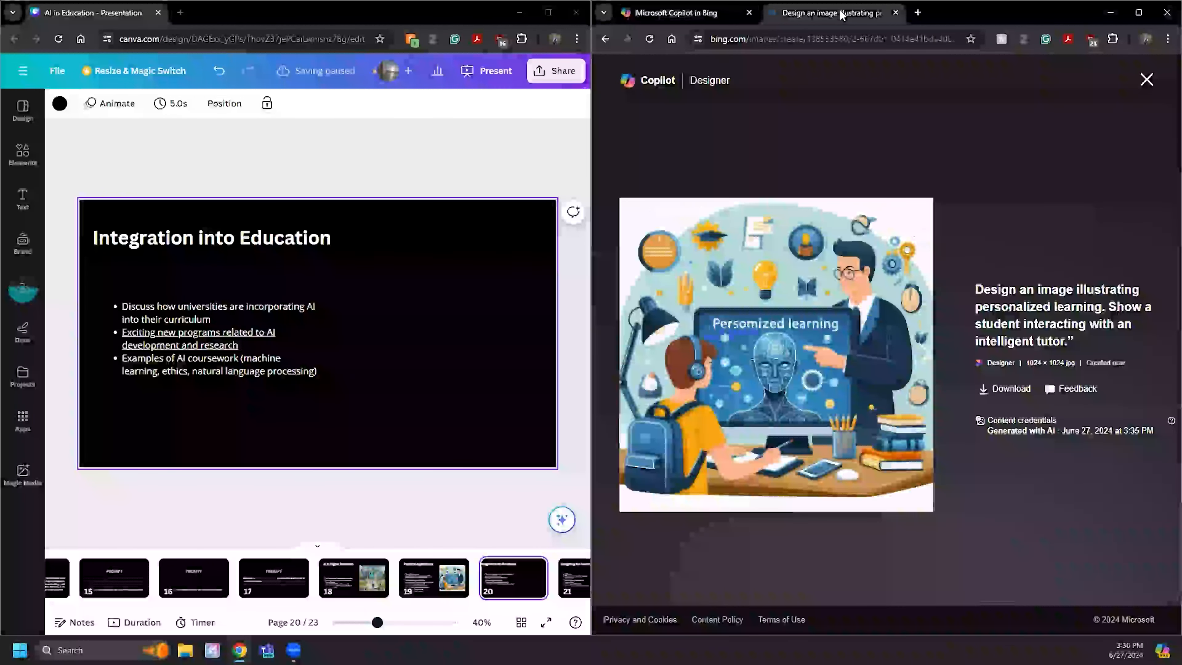
pyautogui.click(1146, 80)
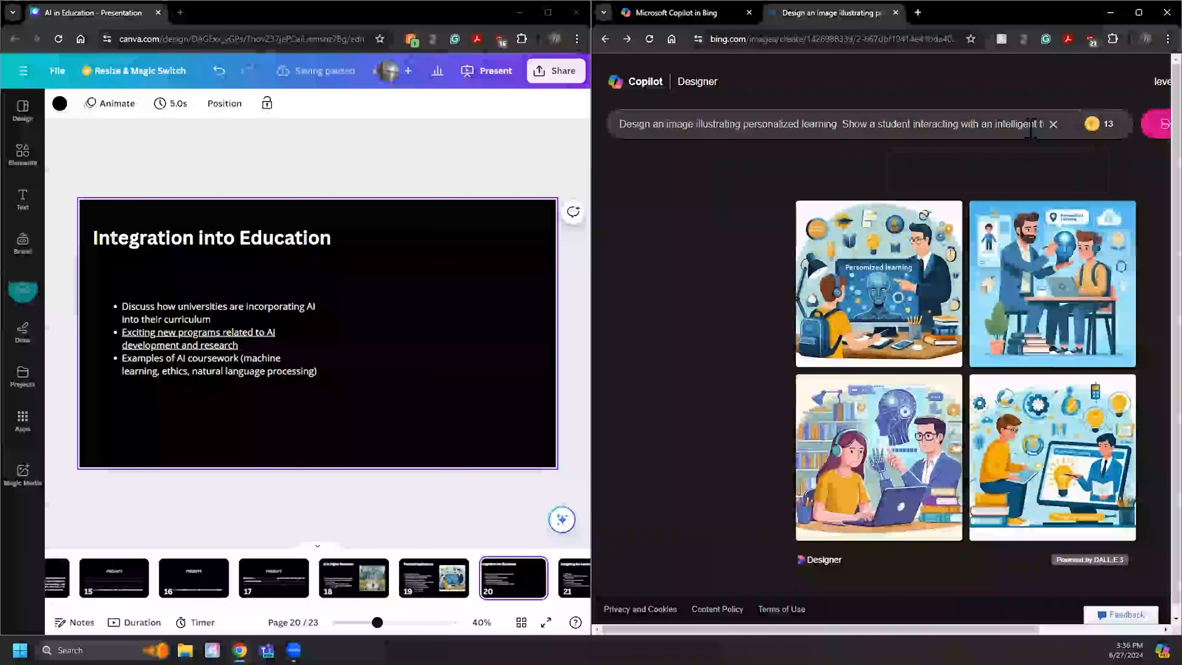
pyautogui.click(1053, 125)
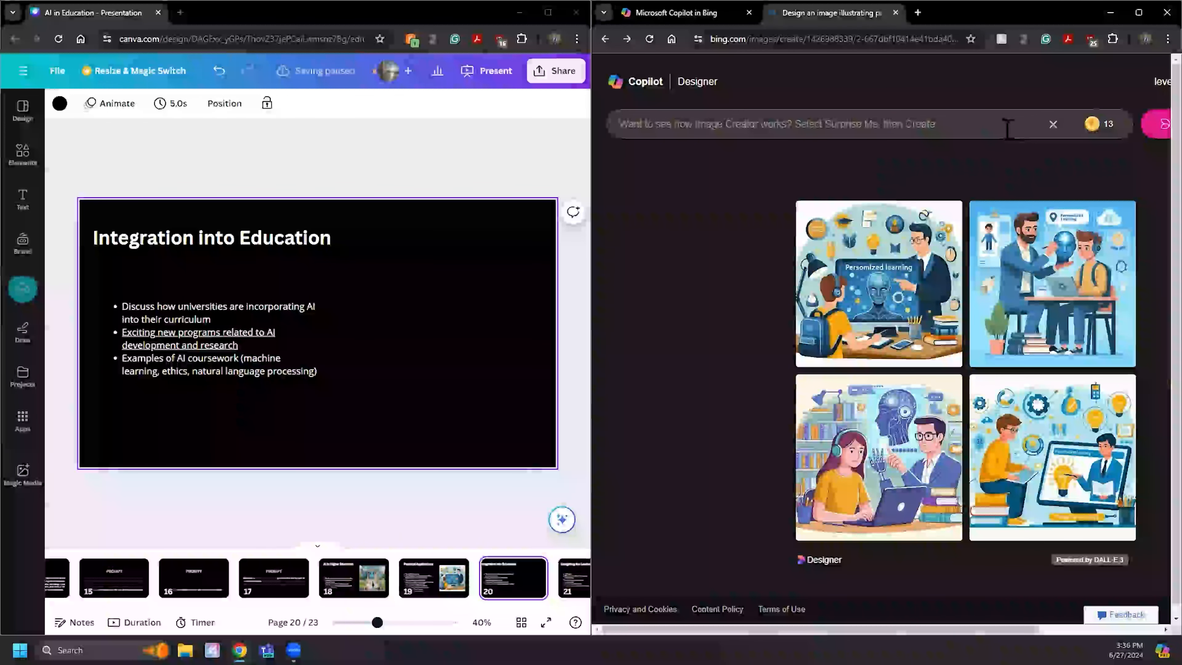
pyautogui.hotkey('ctrl', 'v')
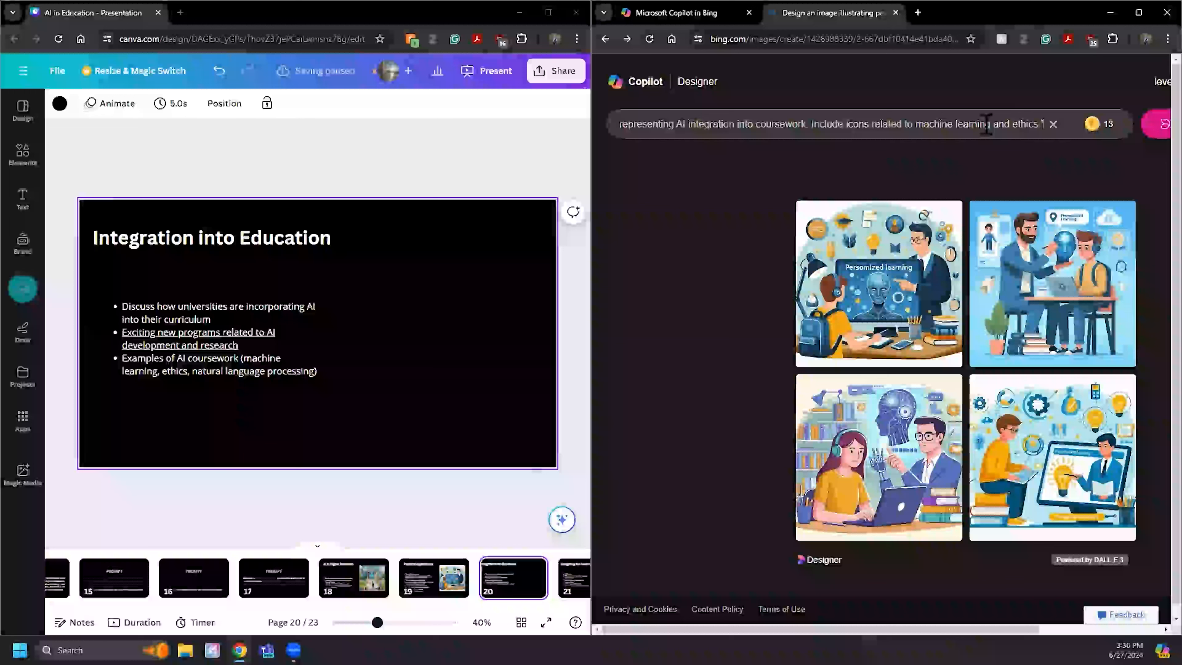
pyautogui.press('Return')
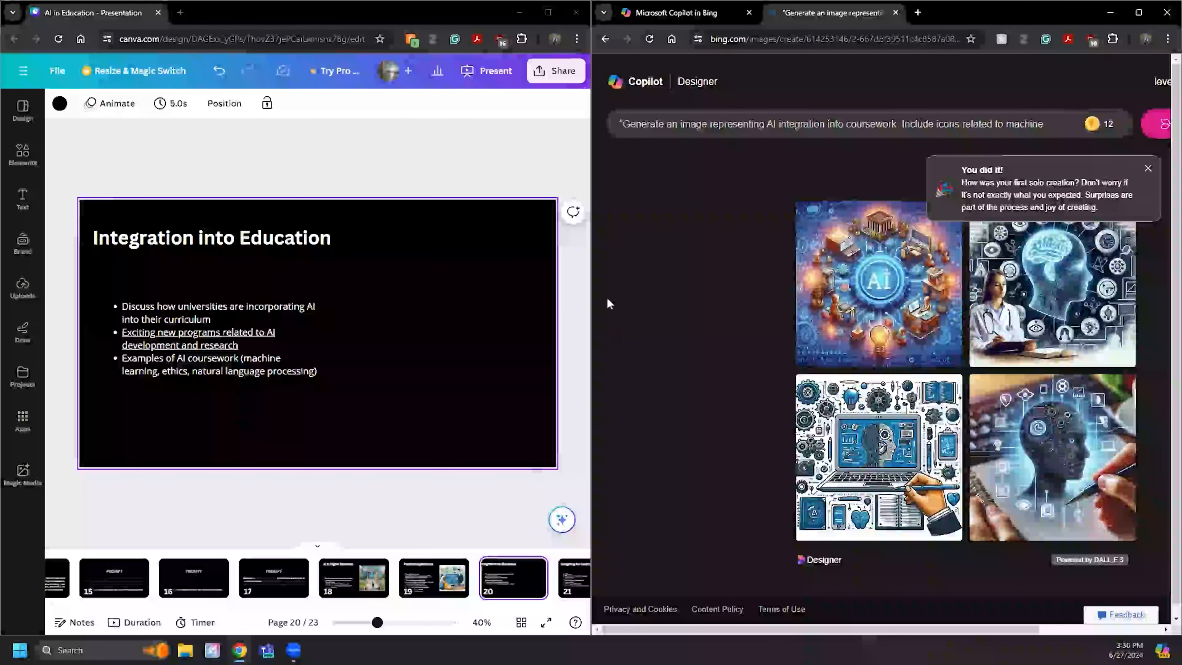
# - Copy the first coursework image with the glowing AI circle onto page 20 and place it beside the bullet text
pyautogui.click(869, 282)
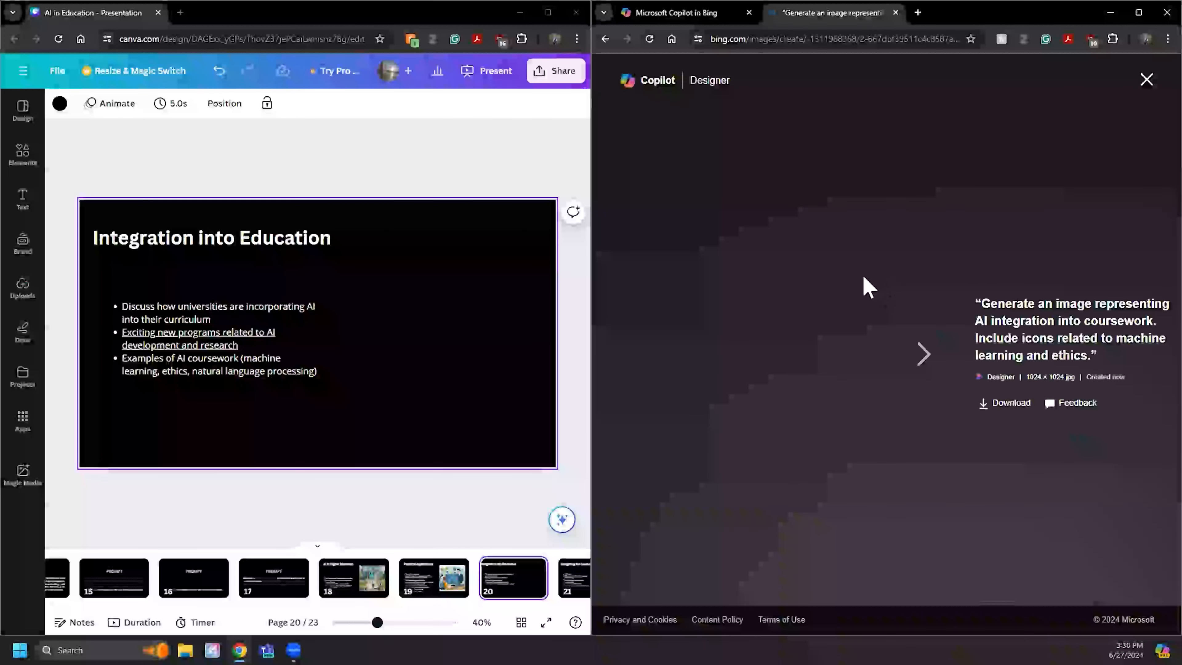
pyautogui.rightClick(786, 306)
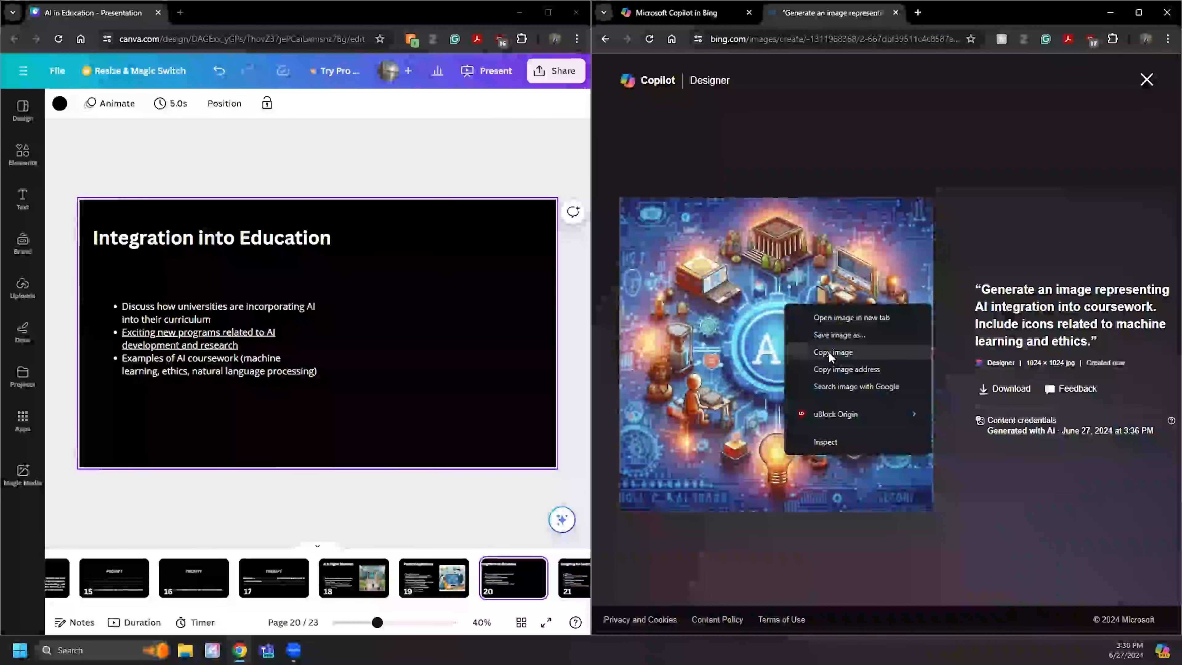
pyautogui.click(833, 350)
pyautogui.click(450, 344)
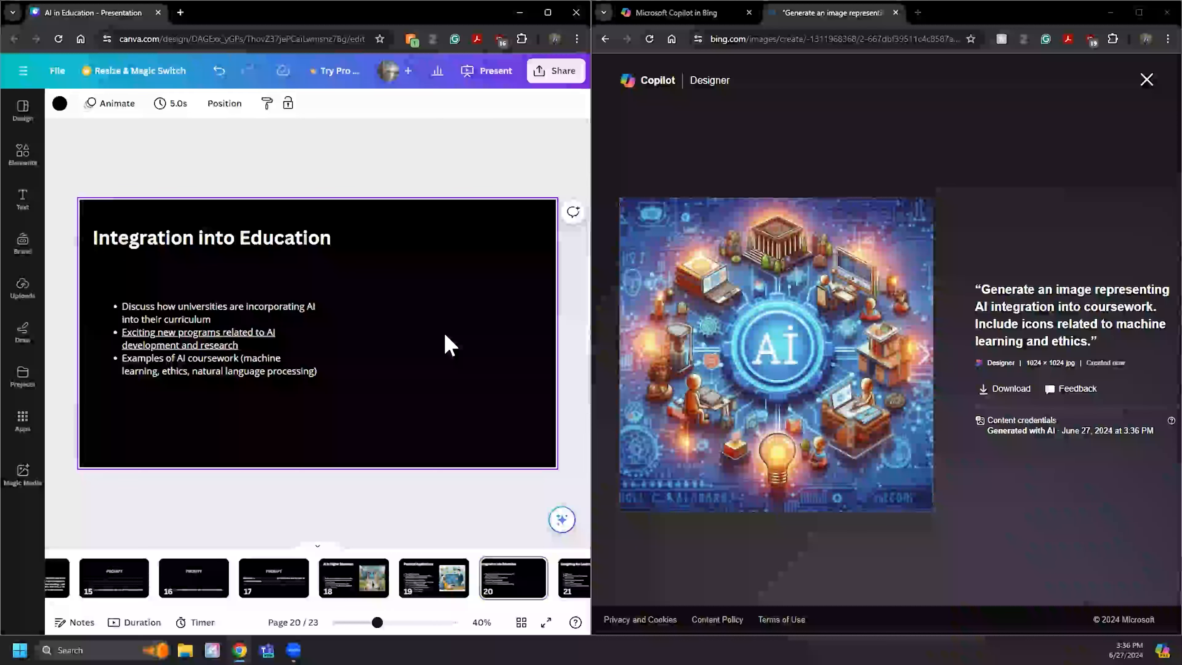
pyautogui.hotkey('ctrl', 'v')
pyautogui.moveTo(377, 335); pyautogui.dragTo(500, 328)
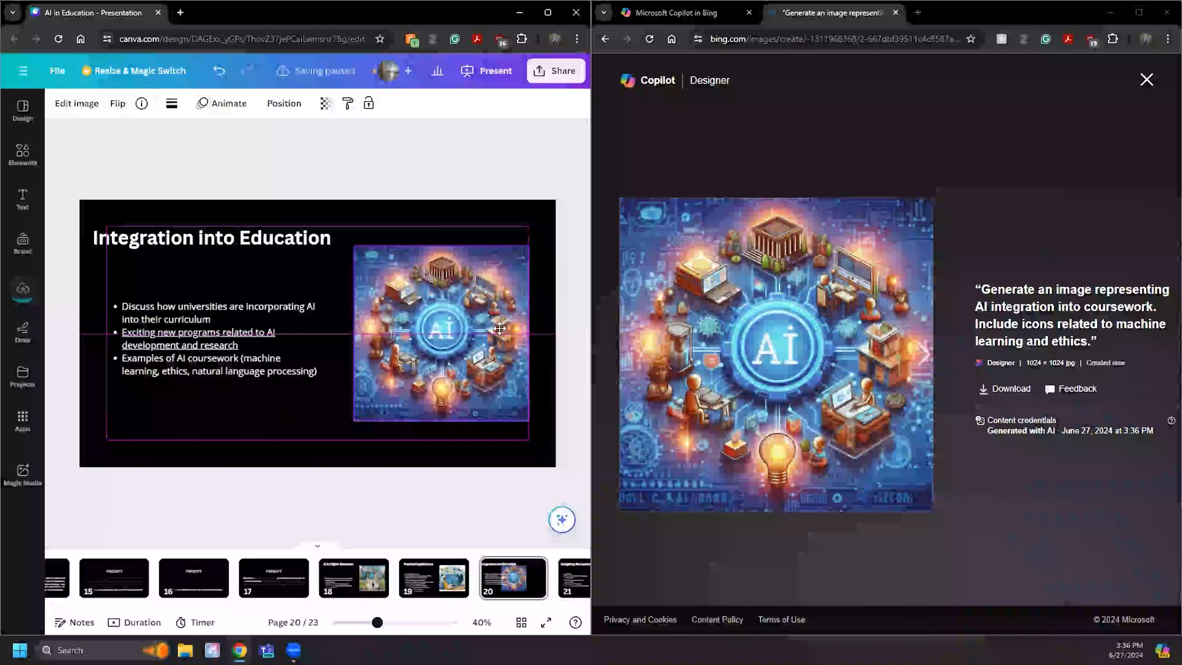
pyautogui.click(515, 163)
# - Generate images in Image Creator from Copilot's Challenges and Opportunities Slide prompt about a faculty member and a student
pyautogui.click(682, 13)
pyautogui.scroll(-3, 918, 432)
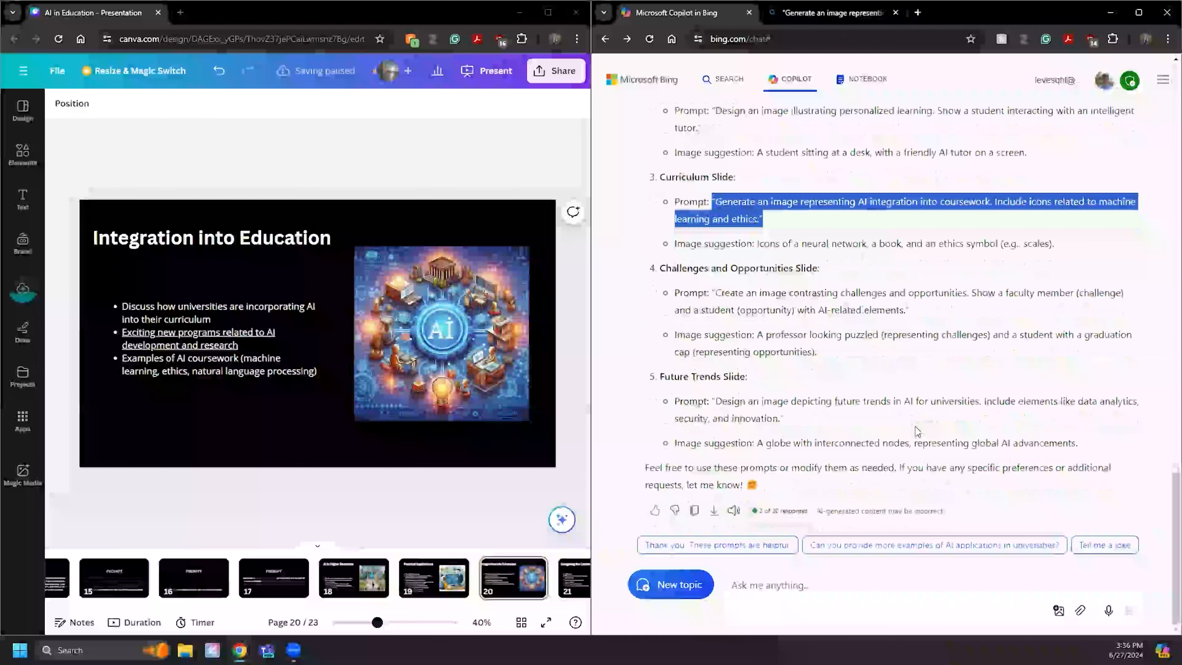
pyautogui.moveTo(910, 310); pyautogui.dragTo(715, 297)
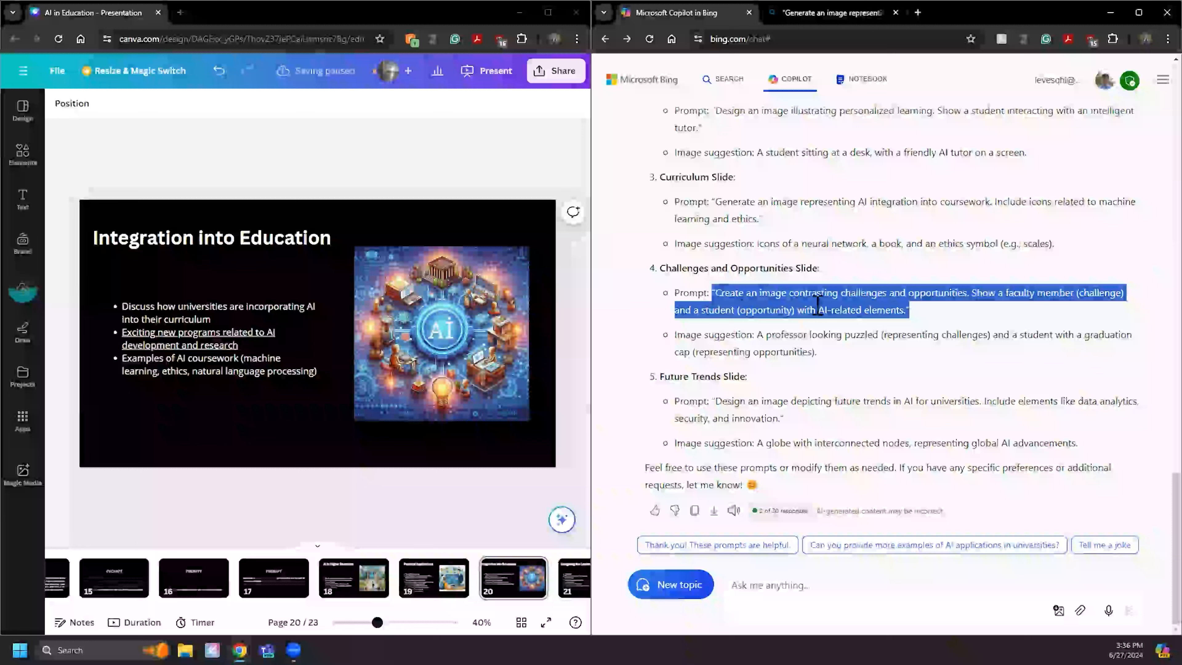
pyautogui.click(833, 12)
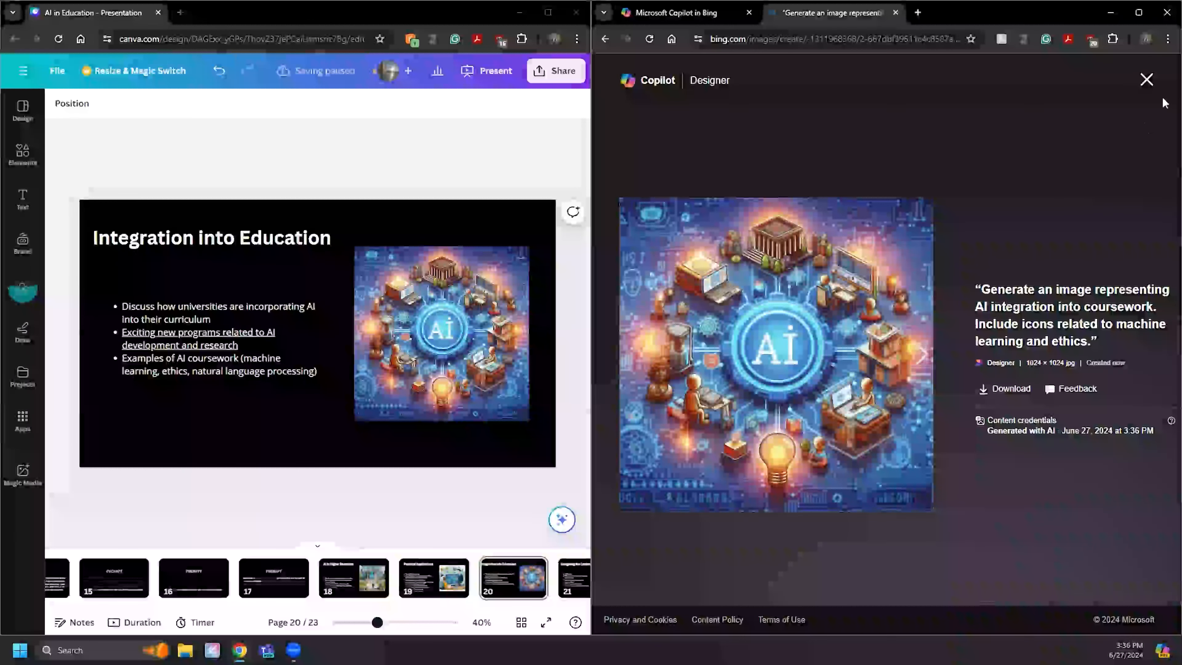
pyautogui.click(1145, 80)
pyautogui.click(1053, 124)
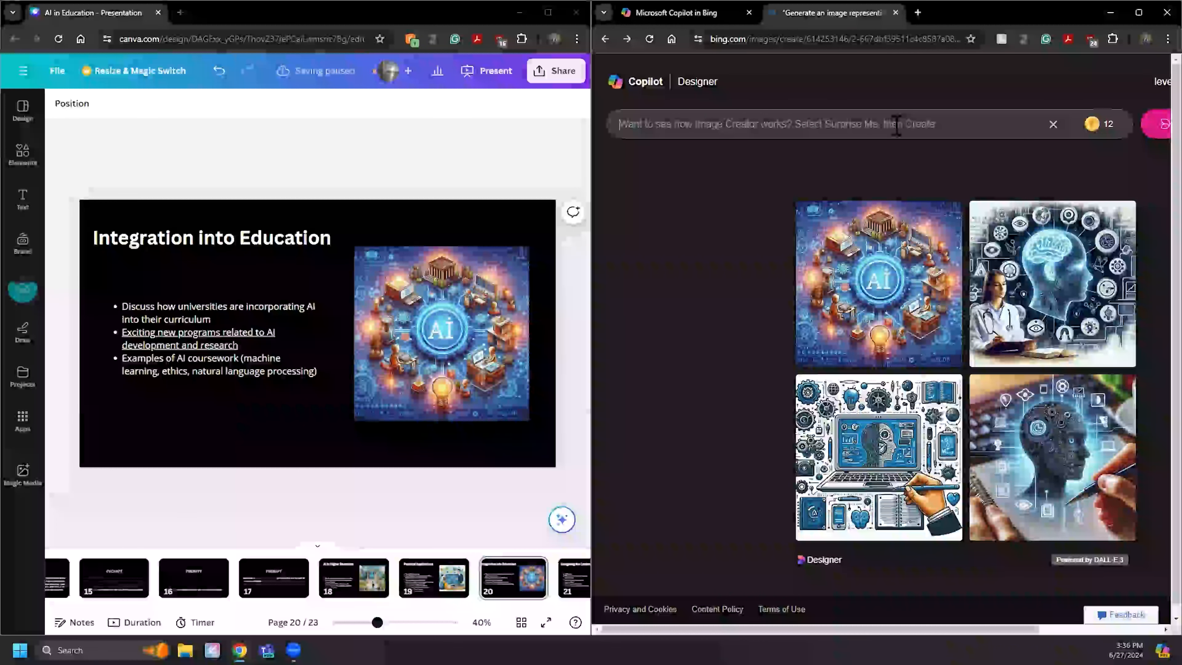
pyautogui.hotkey('ctrl', 'v')
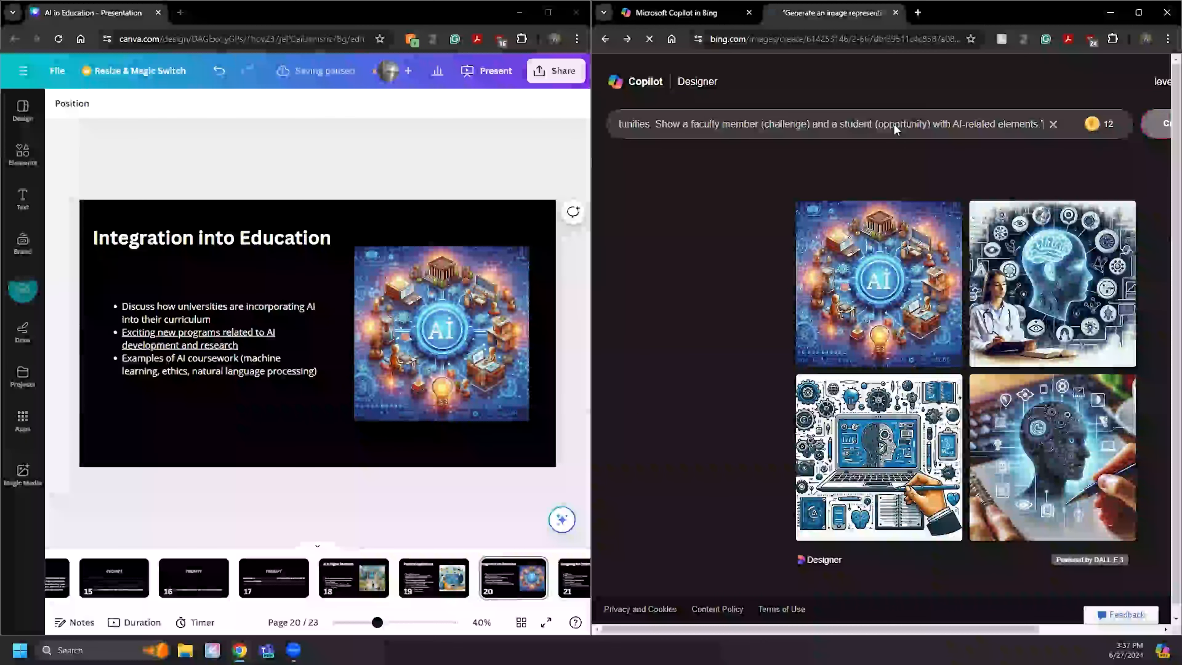
pyautogui.press('Return')
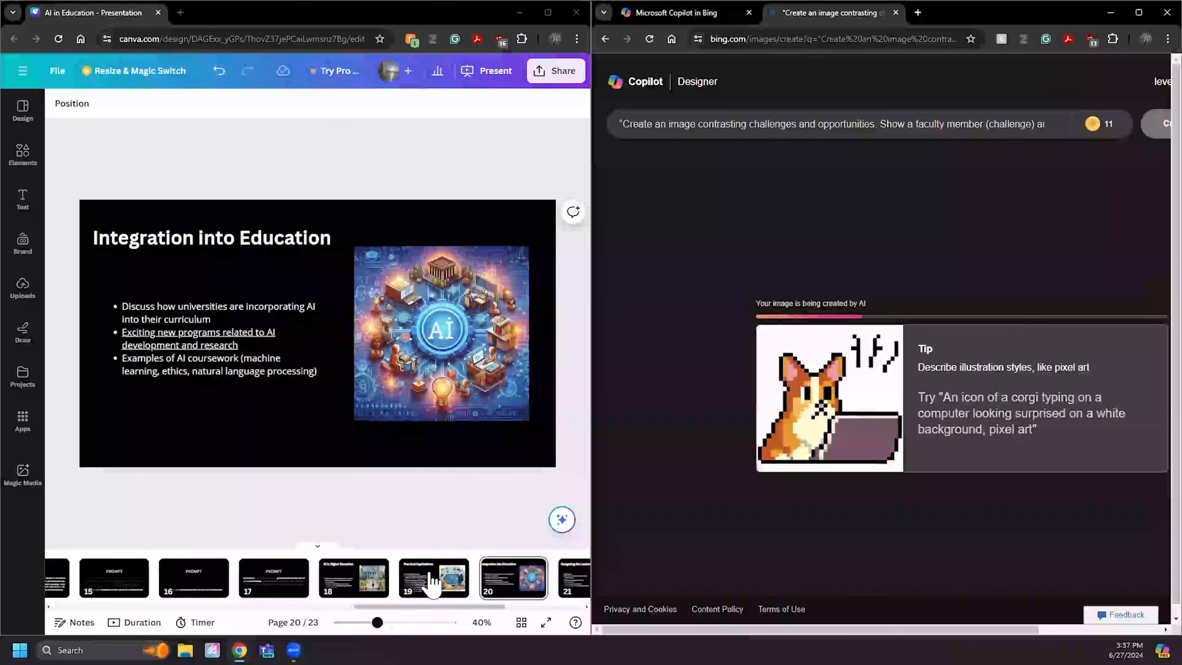
# - Copy the first Challenges/Opportunity image onto page 21, "Navigating the Landscape", and place it beside the bullet text
pyautogui.scroll(-2, 424, 580)
pyautogui.click(440, 578)
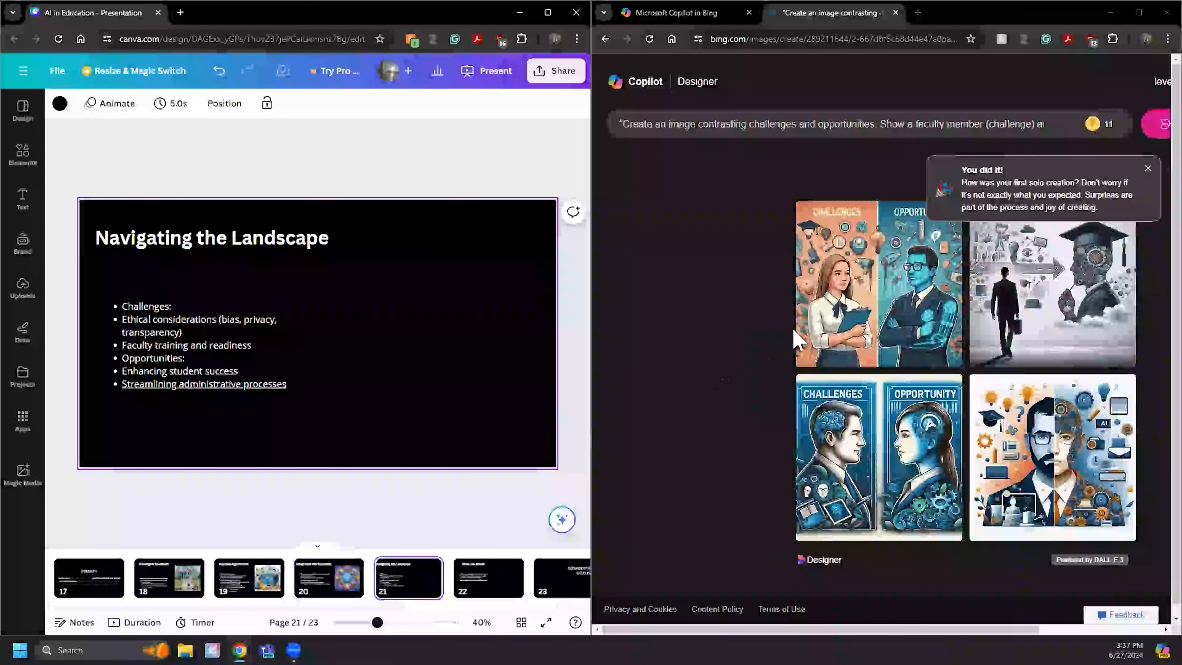
pyautogui.click(845, 326)
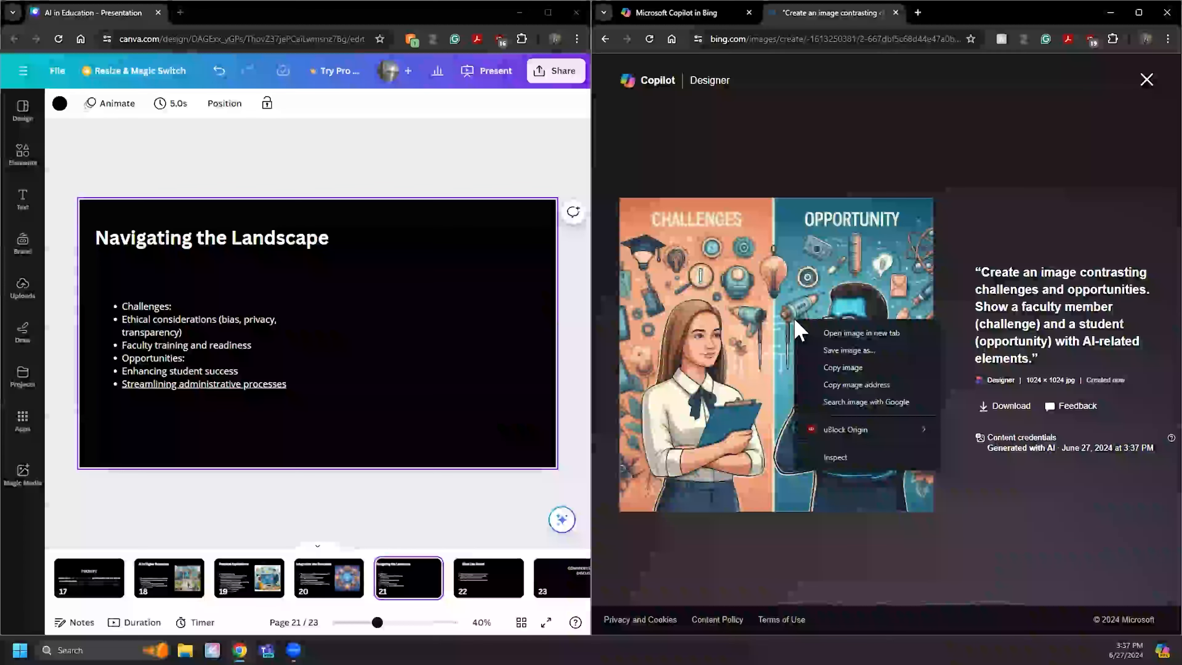
pyautogui.click(840, 367)
pyautogui.click(448, 350)
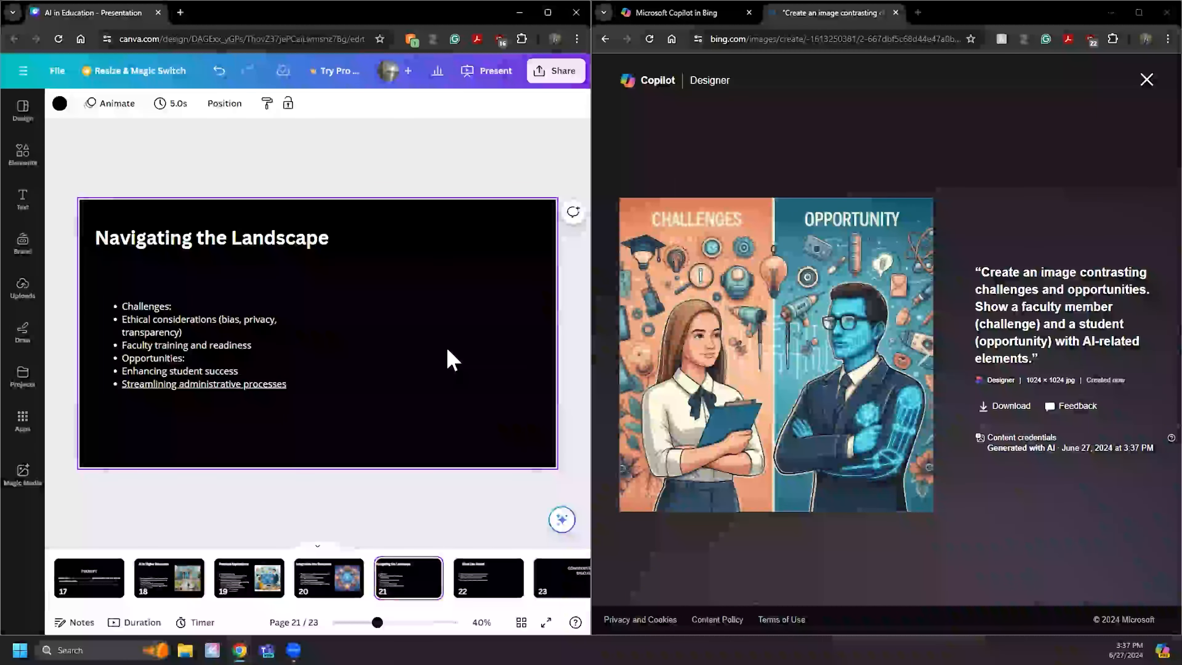
pyautogui.hotkey('ctrl', 'v')
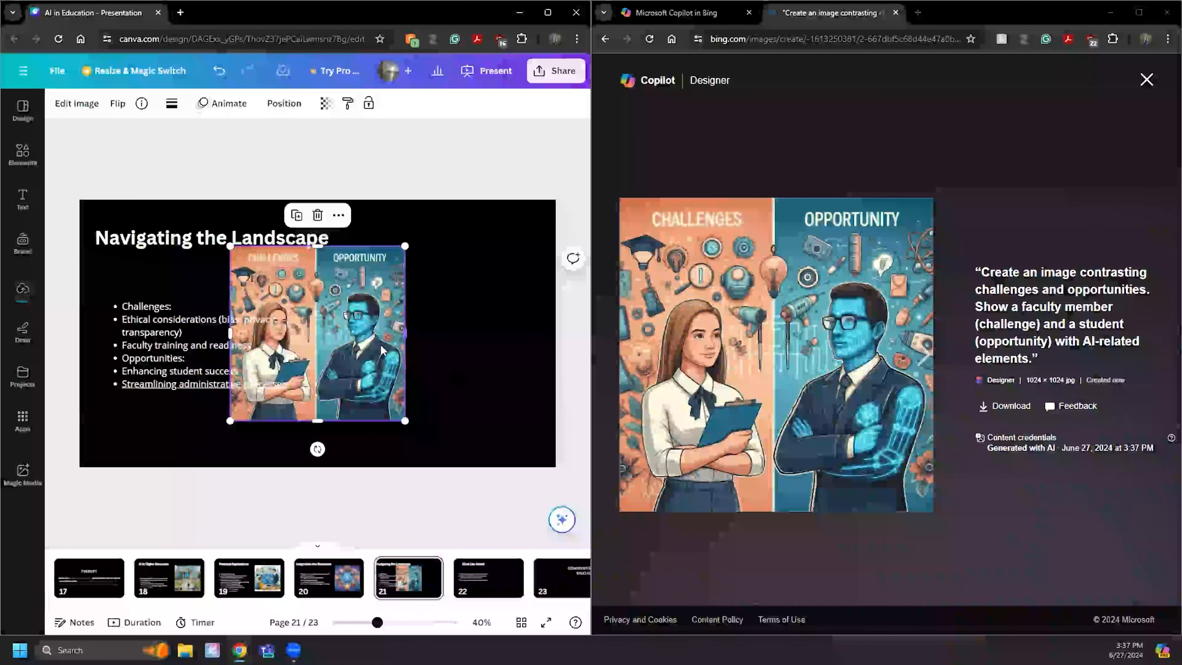
pyautogui.moveTo(384, 343); pyautogui.dragTo(508, 346)
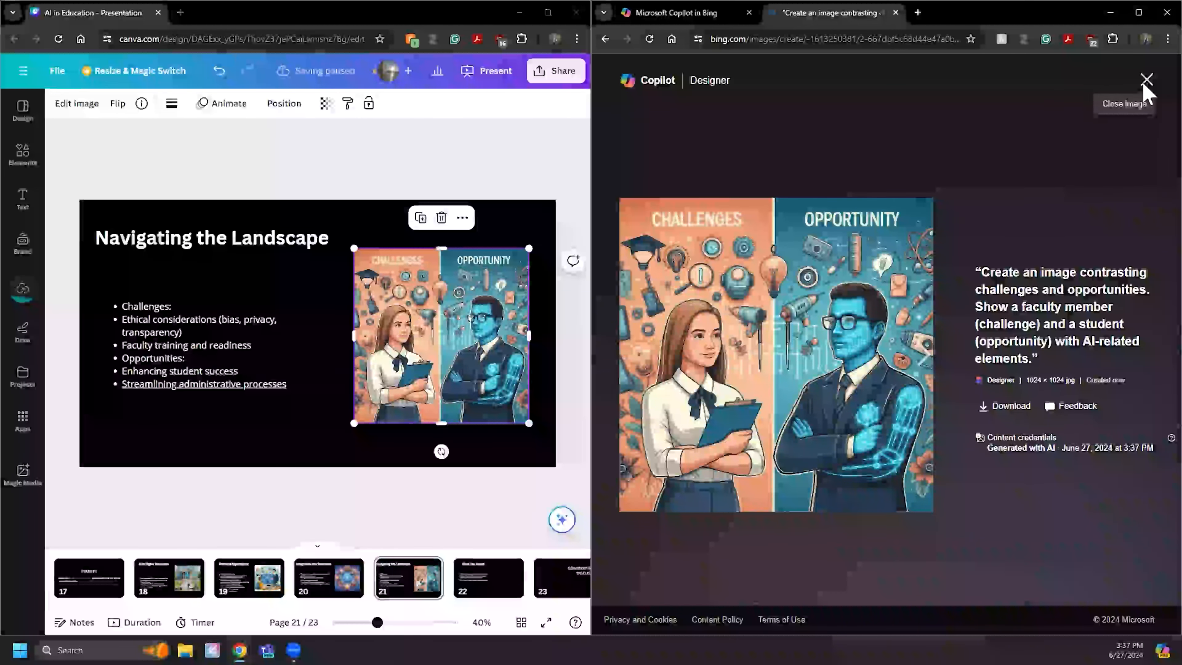
# - Generate images in Image Creator from Copilot's Future Trends Slide prompt about data analytics, security, and innovation
pyautogui.click(1147, 80)
pyautogui.click(688, 14)
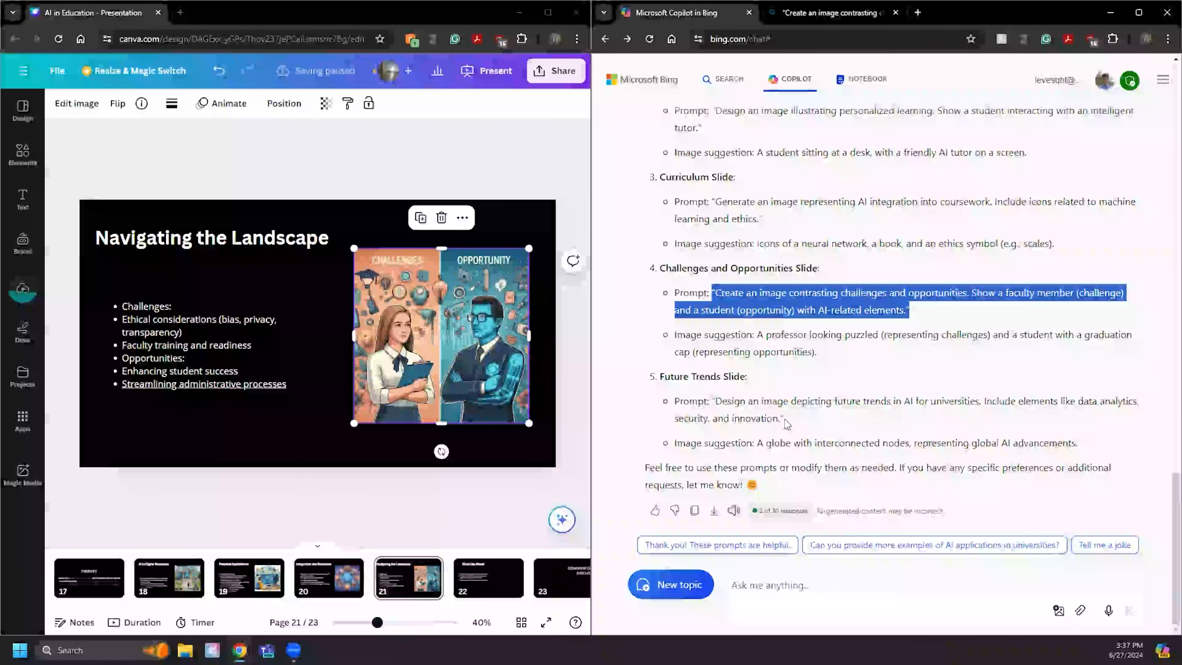
pyautogui.moveTo(785, 419); pyautogui.dragTo(720, 401)
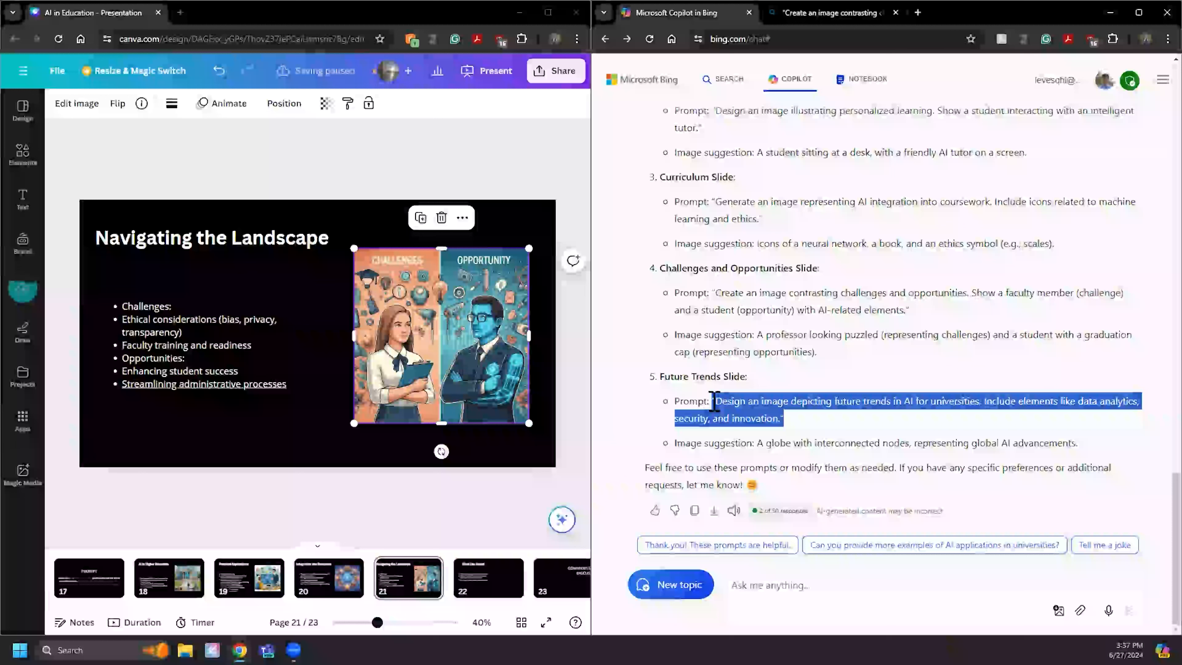
pyautogui.click(831, 13)
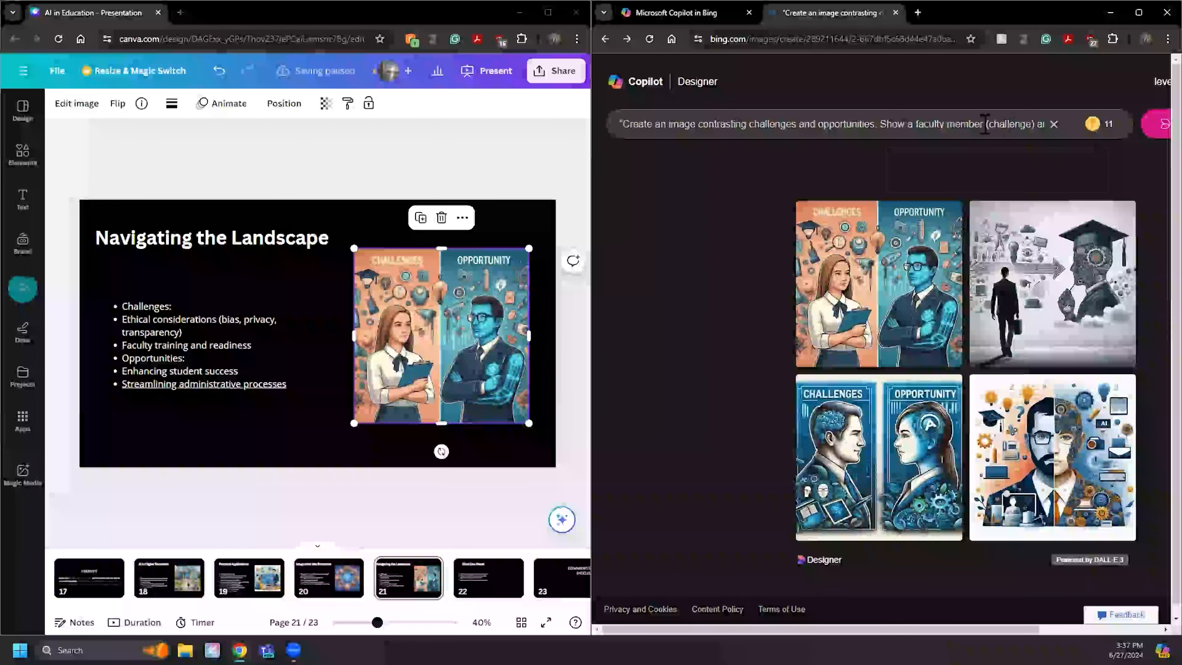
pyautogui.click(1053, 124)
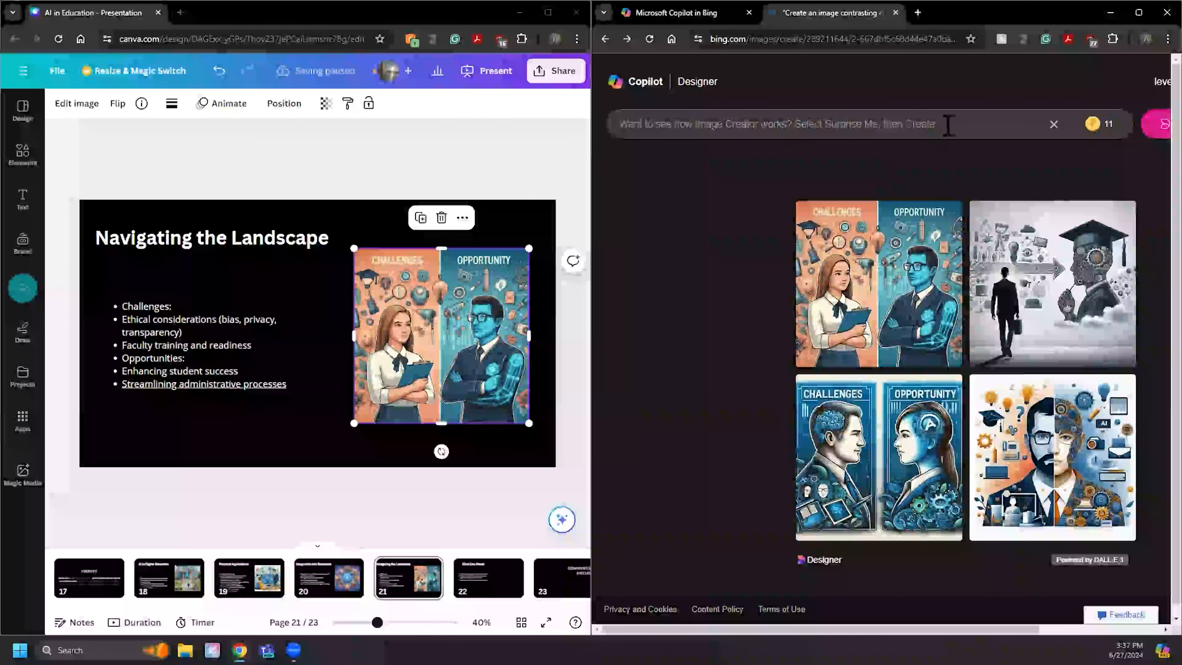
pyautogui.hotkey('ctrl', 'v')
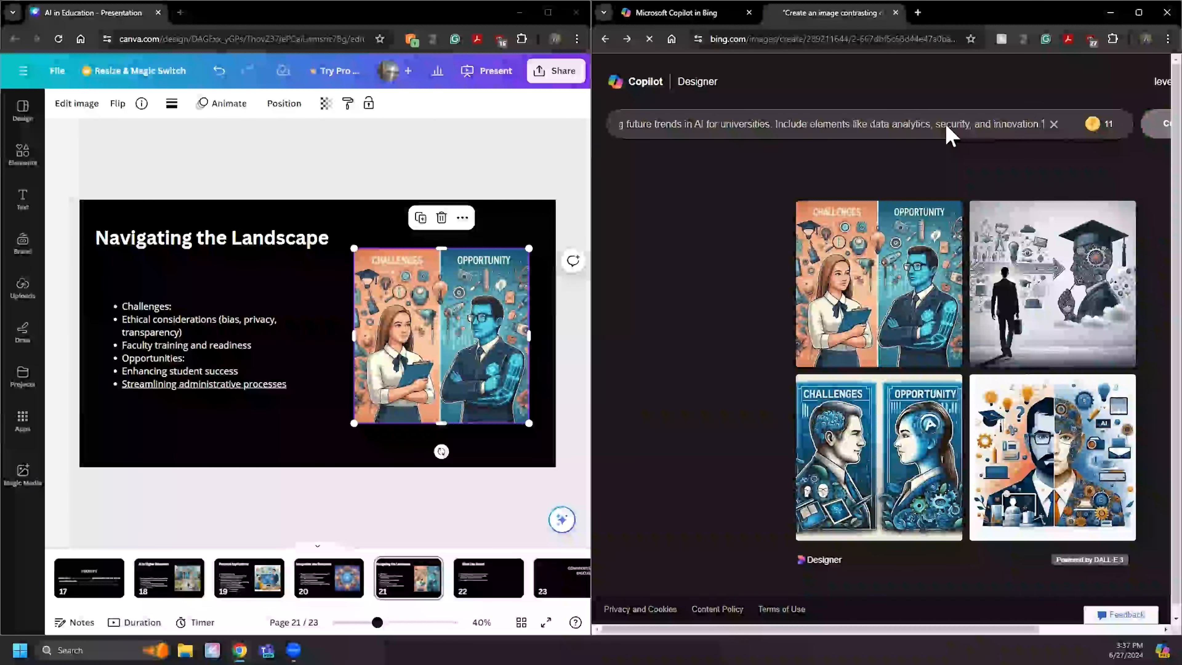
pyautogui.press('Return')
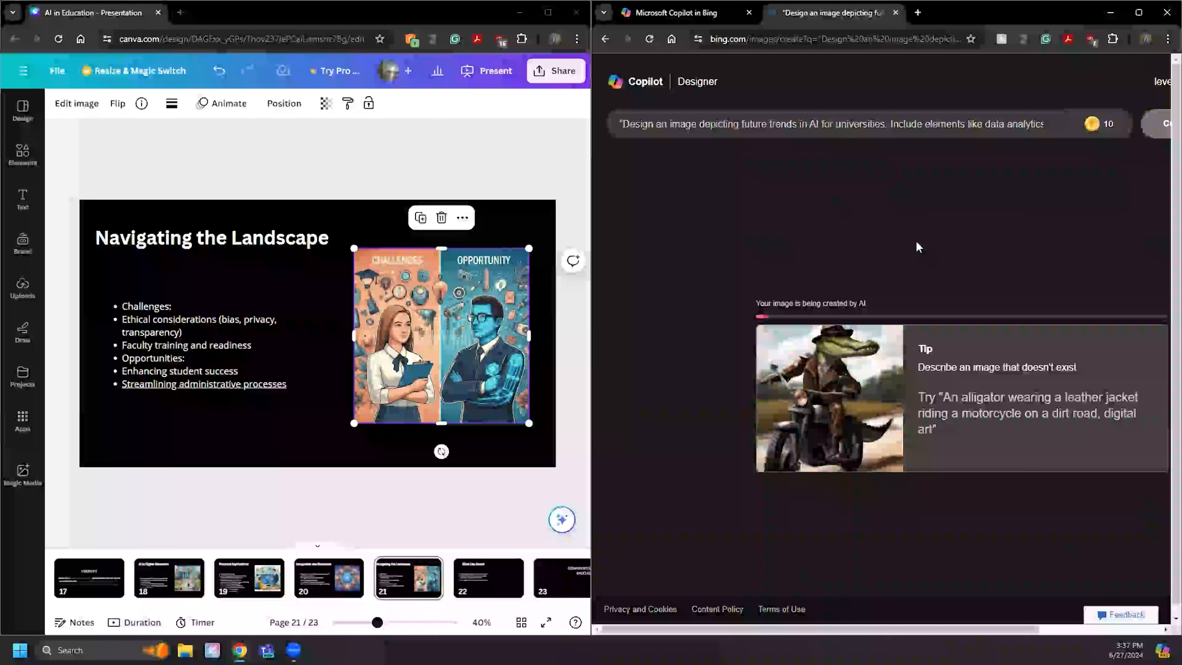
# - Copy the first future trends image onto page 22, "What Lies Ahead", and place it beside the bullet text
pyautogui.click(461, 575)
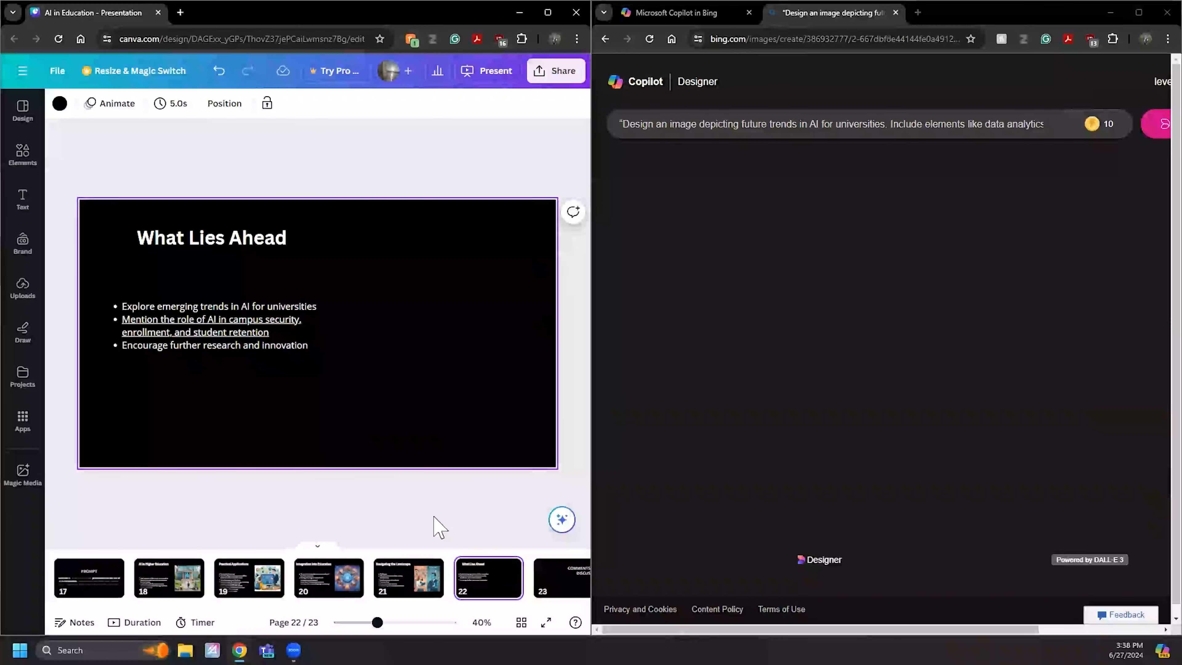
pyautogui.click(874, 301)
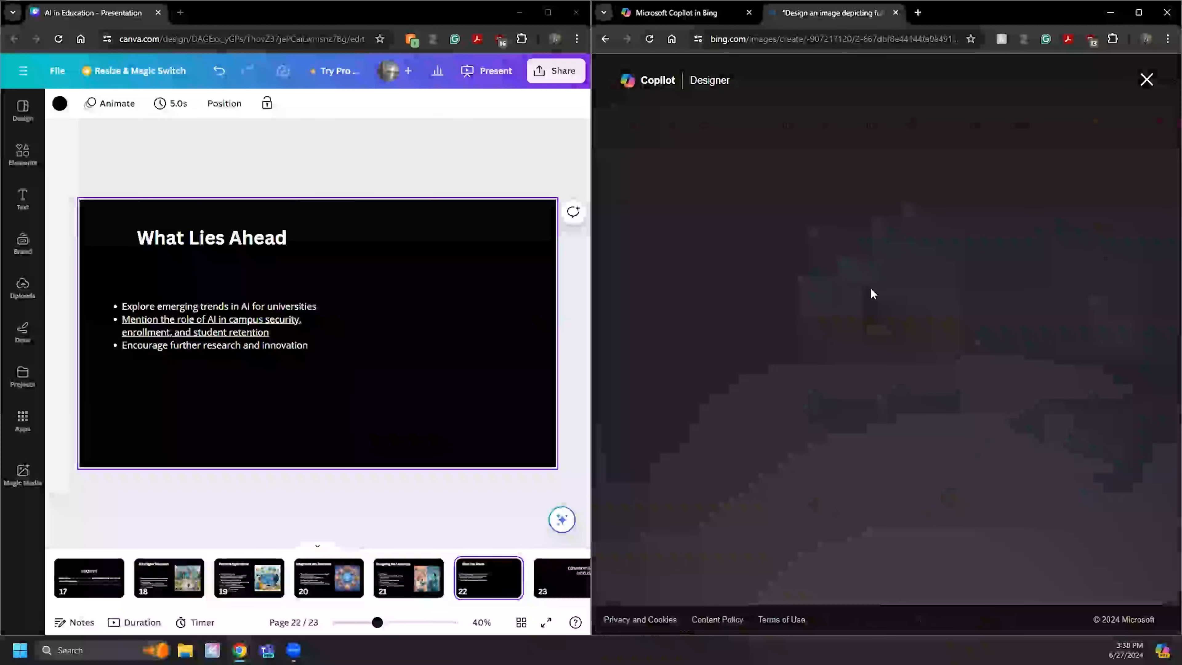
pyautogui.rightClick(830, 312)
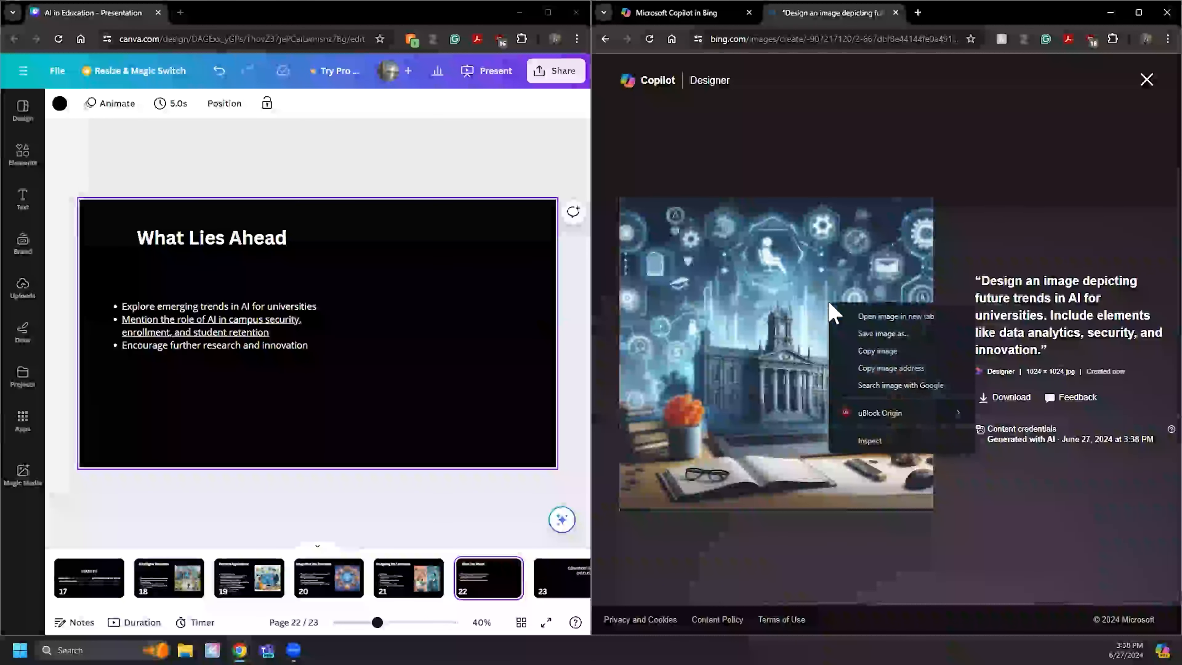
pyautogui.click(876, 363)
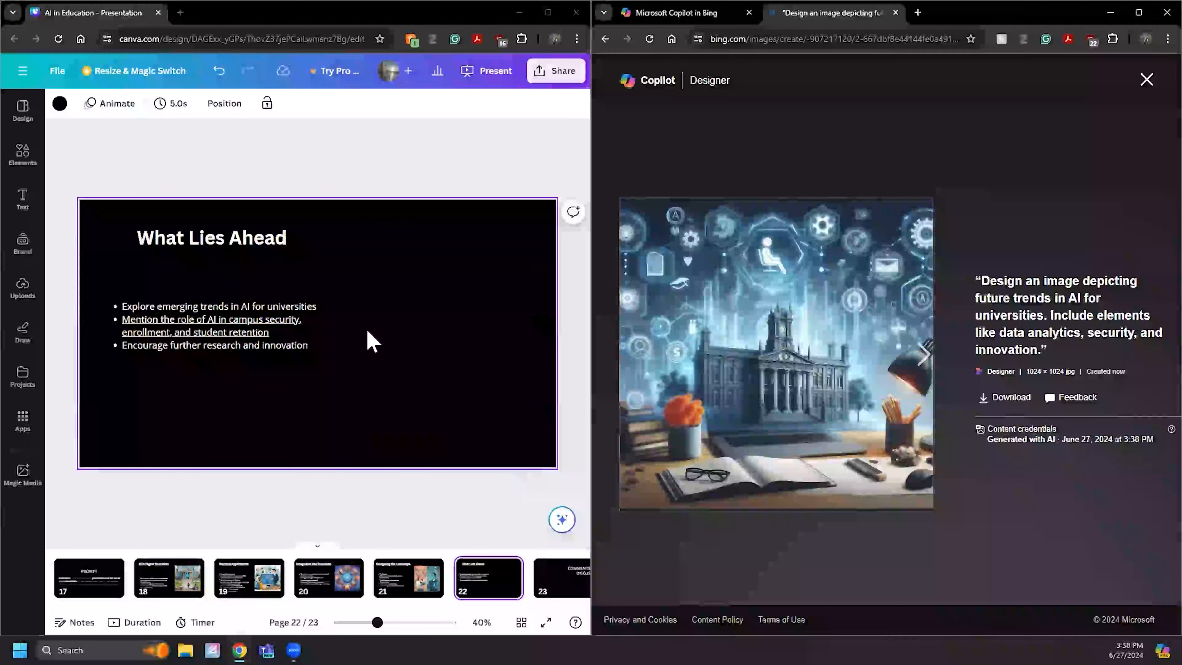
pyautogui.click(375, 291)
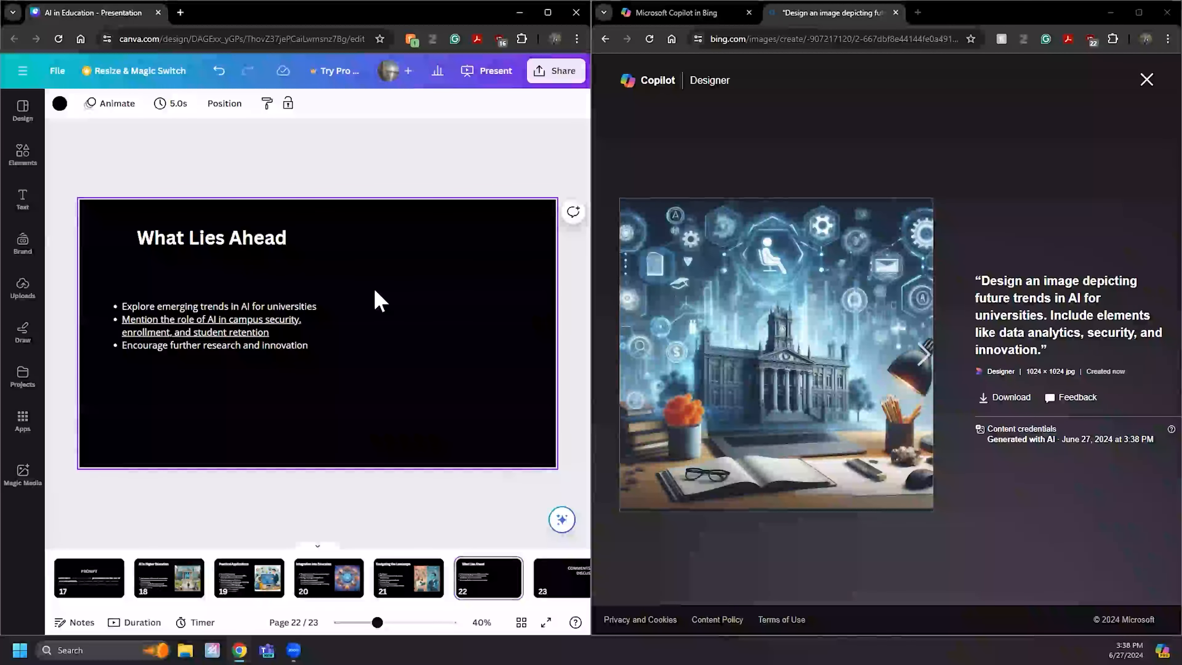
pyautogui.hotkey('ctrl', 'v')
pyautogui.moveTo(478, 309); pyautogui.dragTo(499, 315)
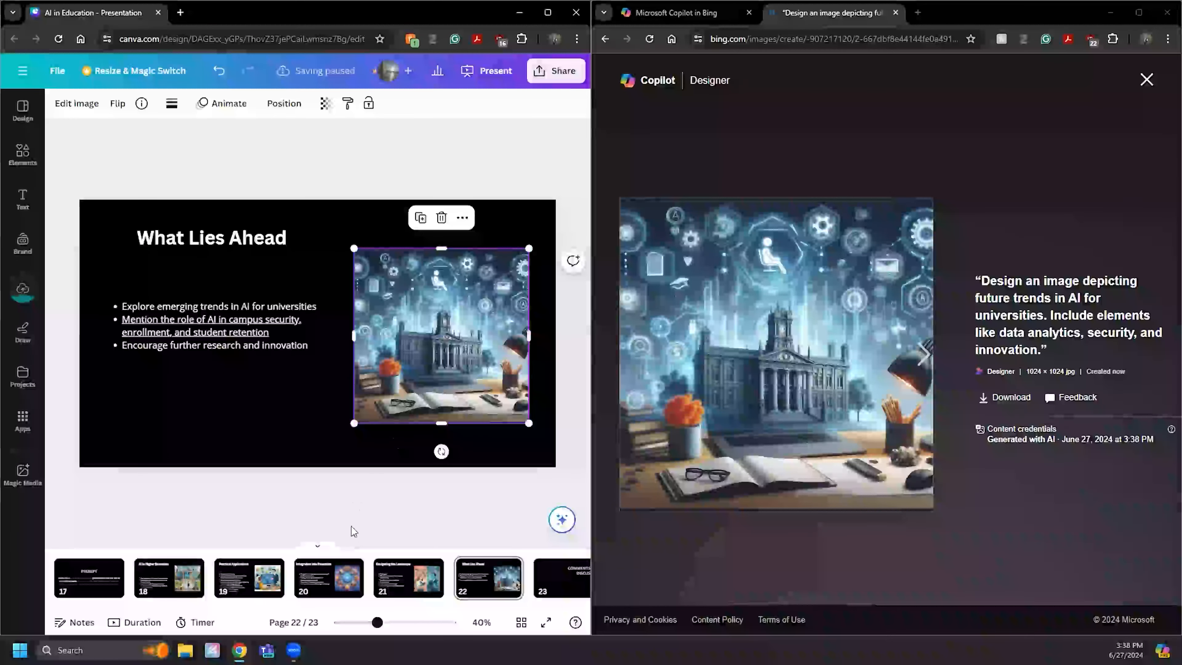
pyautogui.click(361, 531)
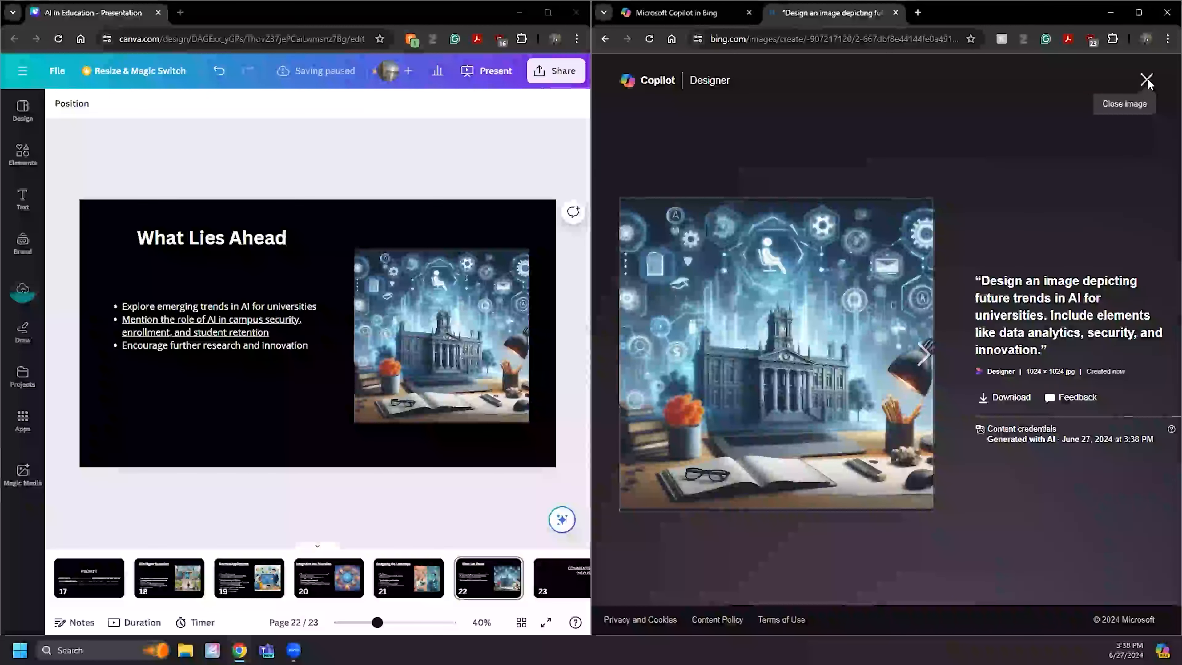
# - Close the Image Creator browser window, maximize the presentation window and open page 18, "AI in Higher Education"
pyautogui.click(1145, 86)
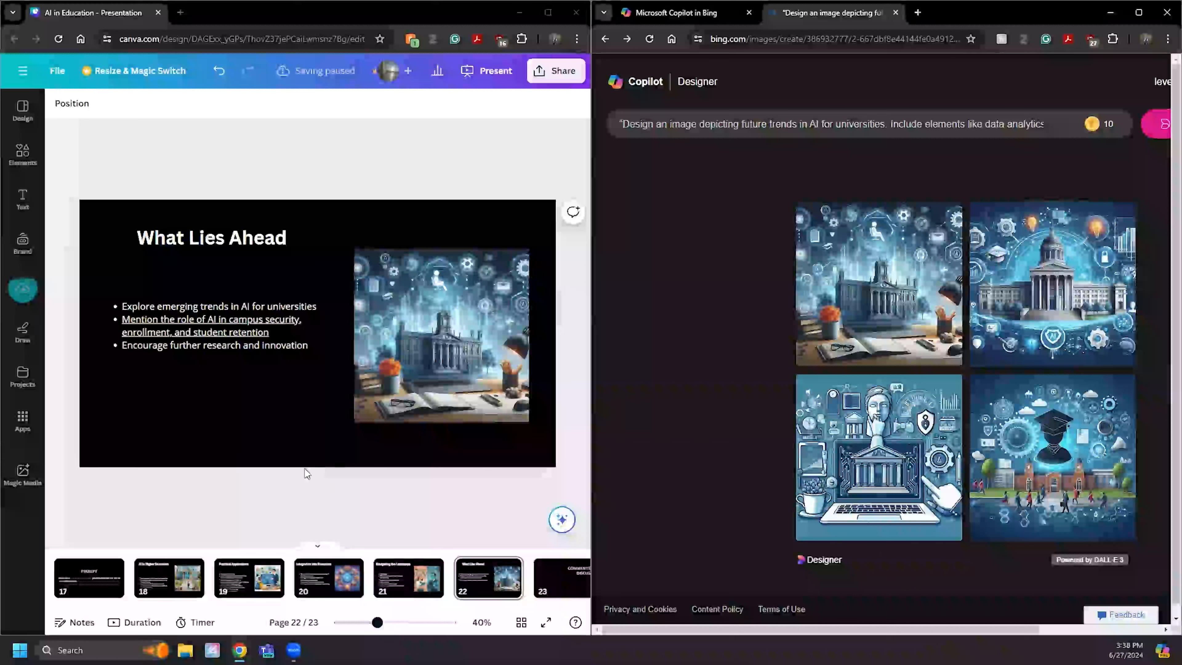
pyautogui.click(1165, 14)
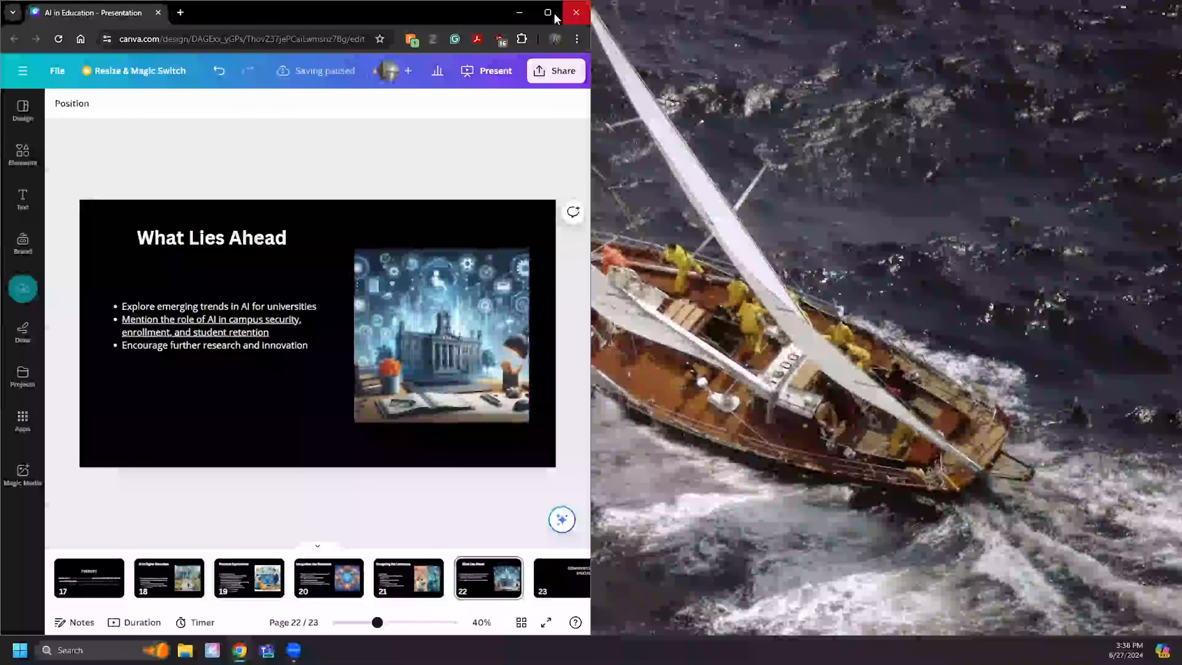
pyautogui.click(547, 13)
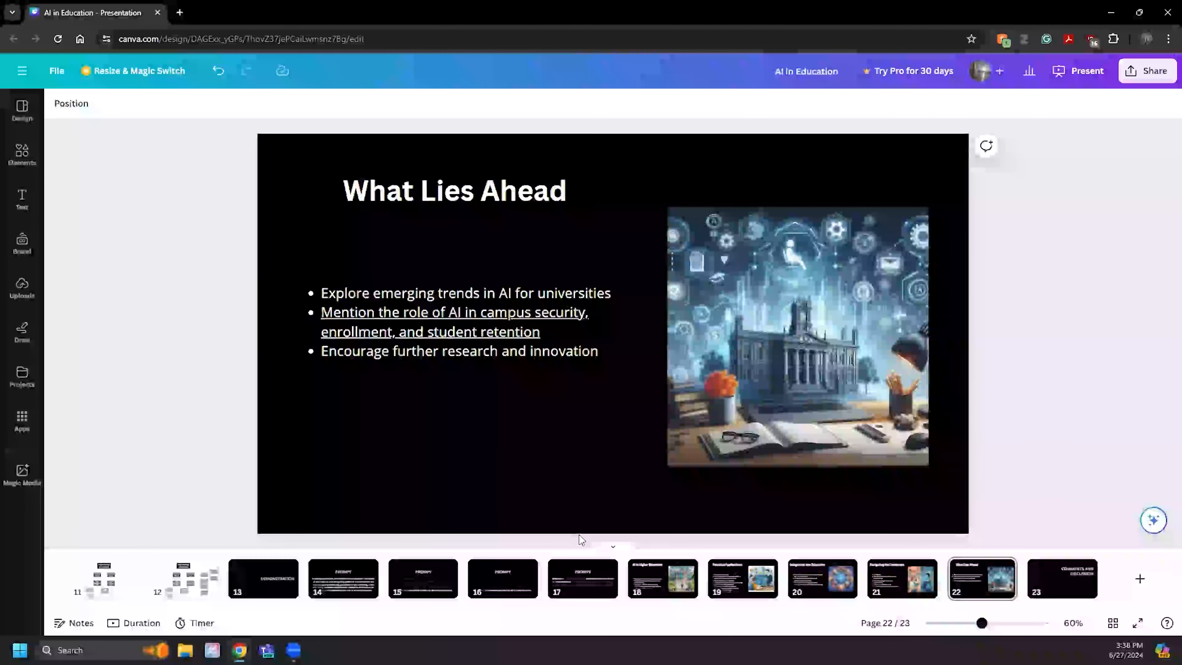
pyautogui.click(644, 586)
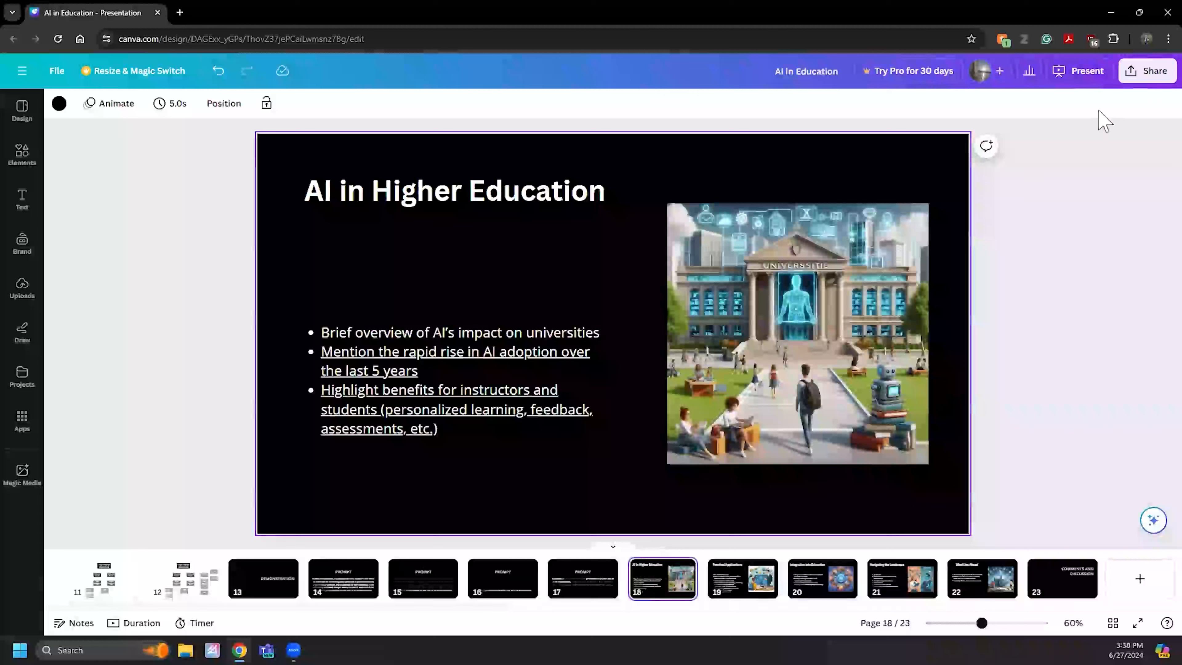